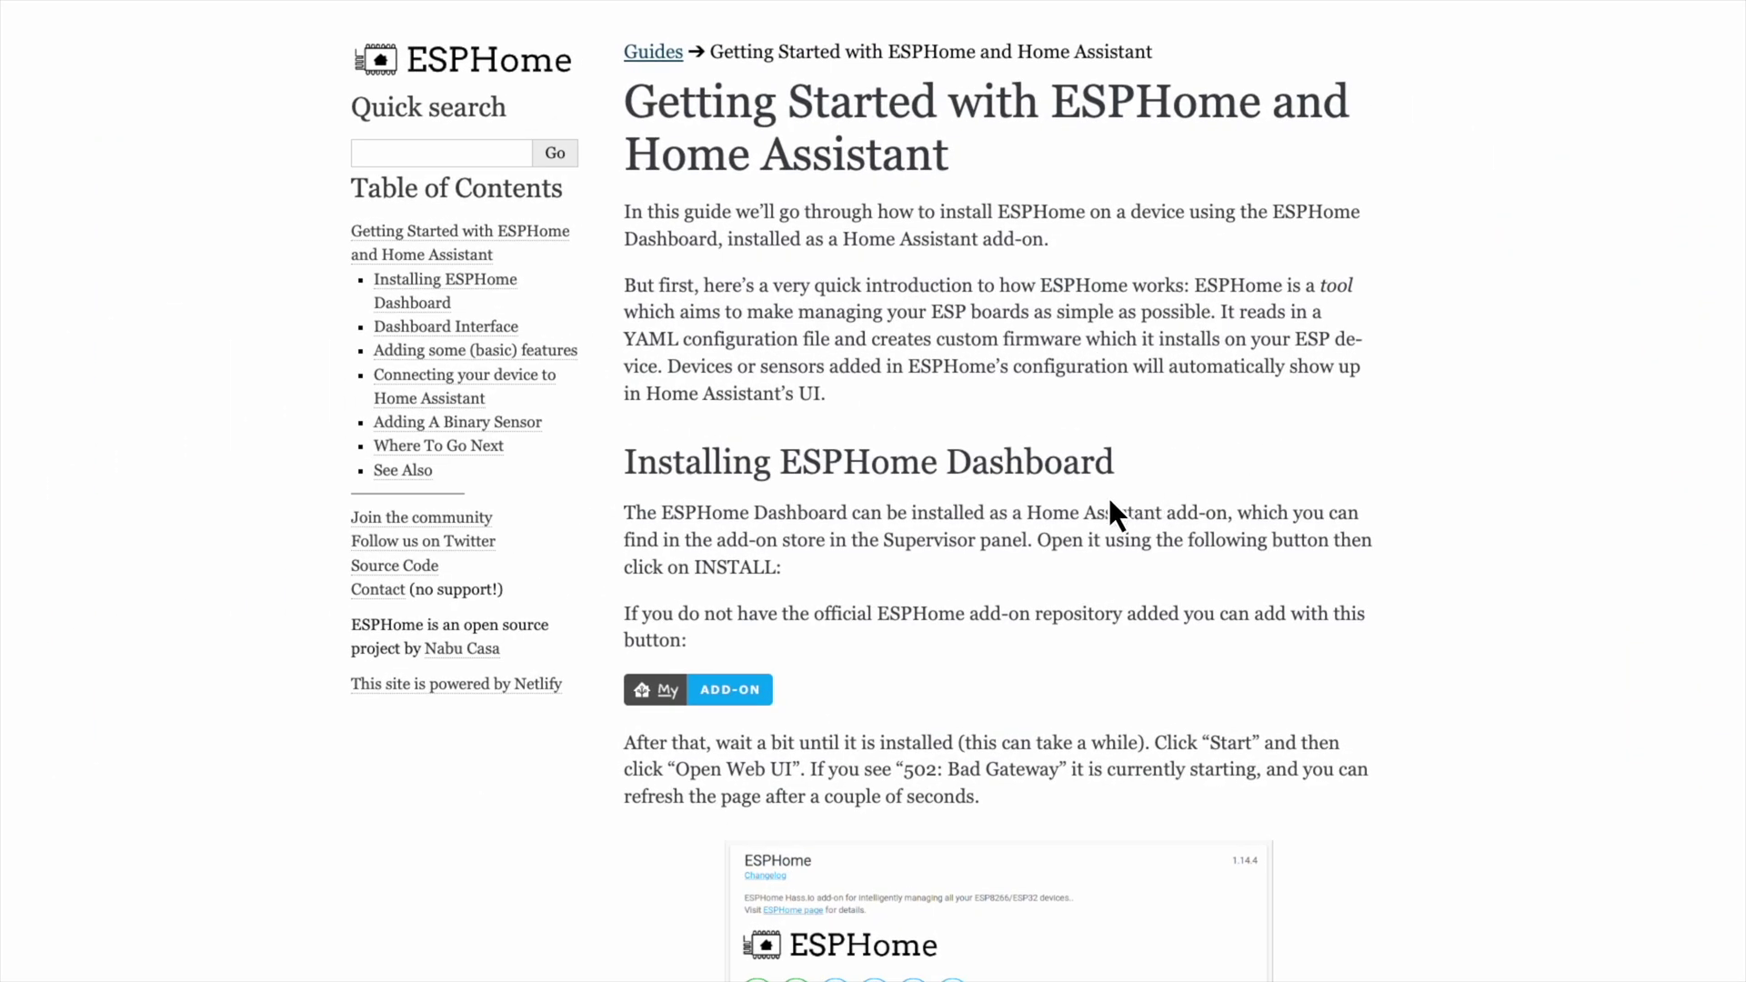
Install ESPHome add-on 2023.5.3, show it in the sidebar, start it, and open a new-device dialog.
left_click(725, 677)
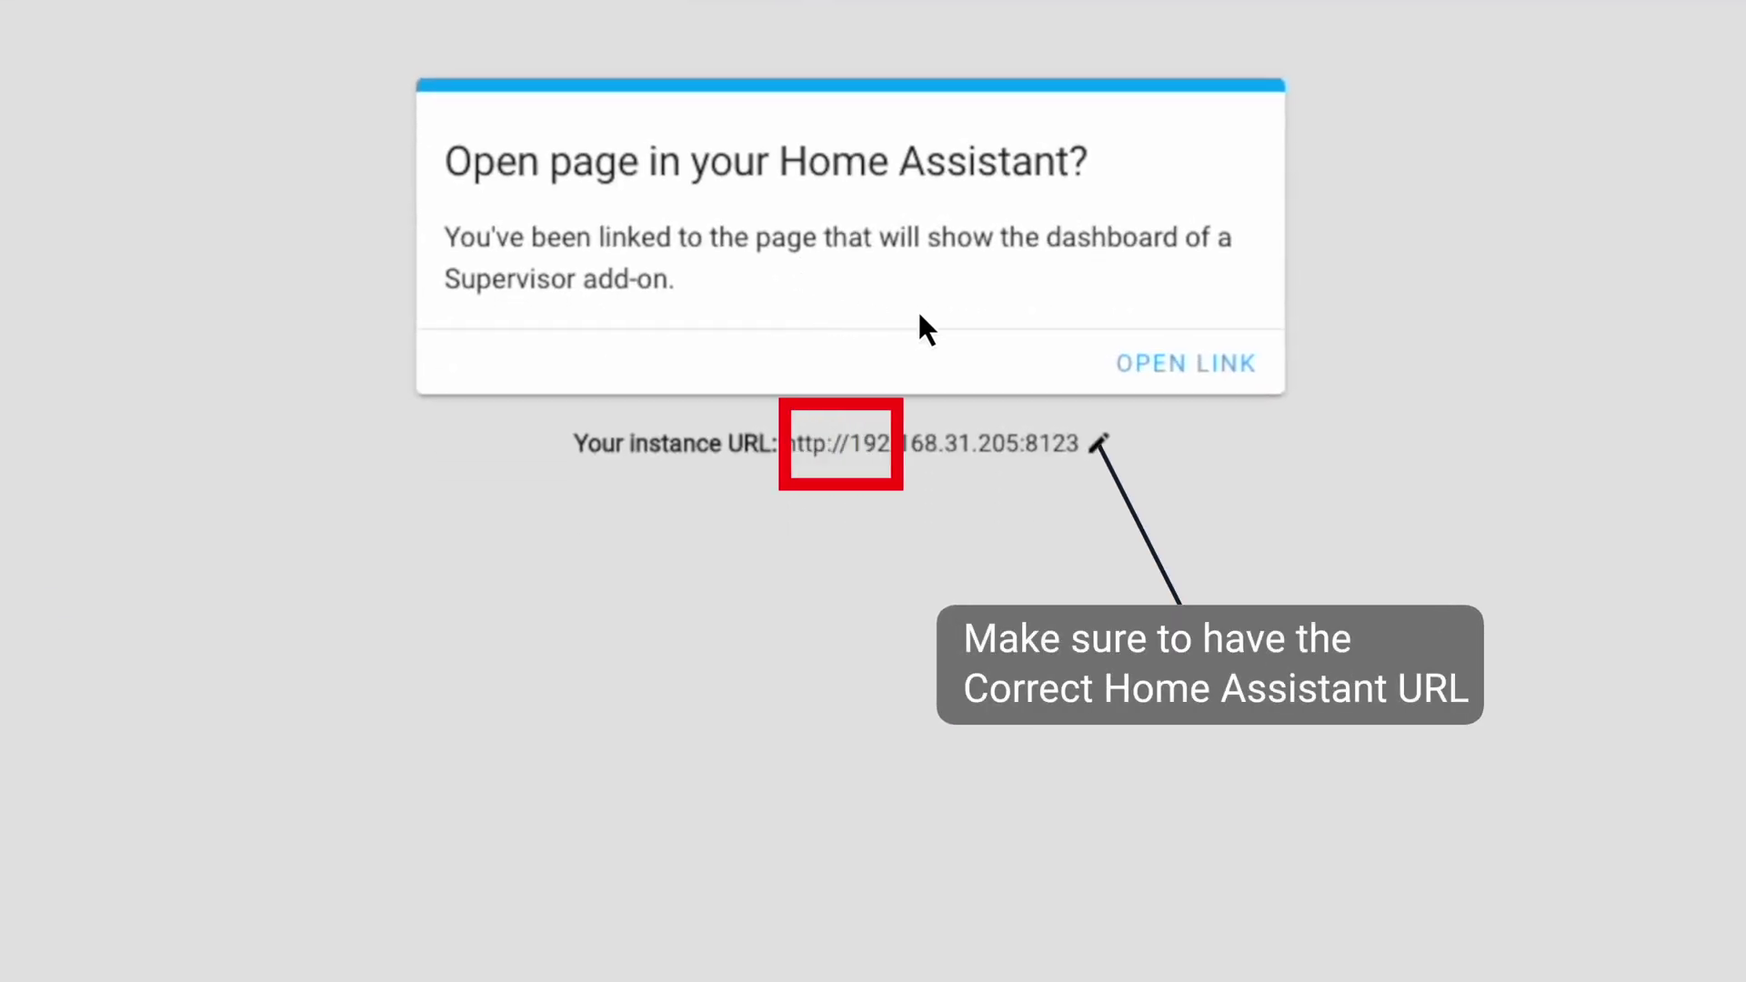
left_click(1178, 368)
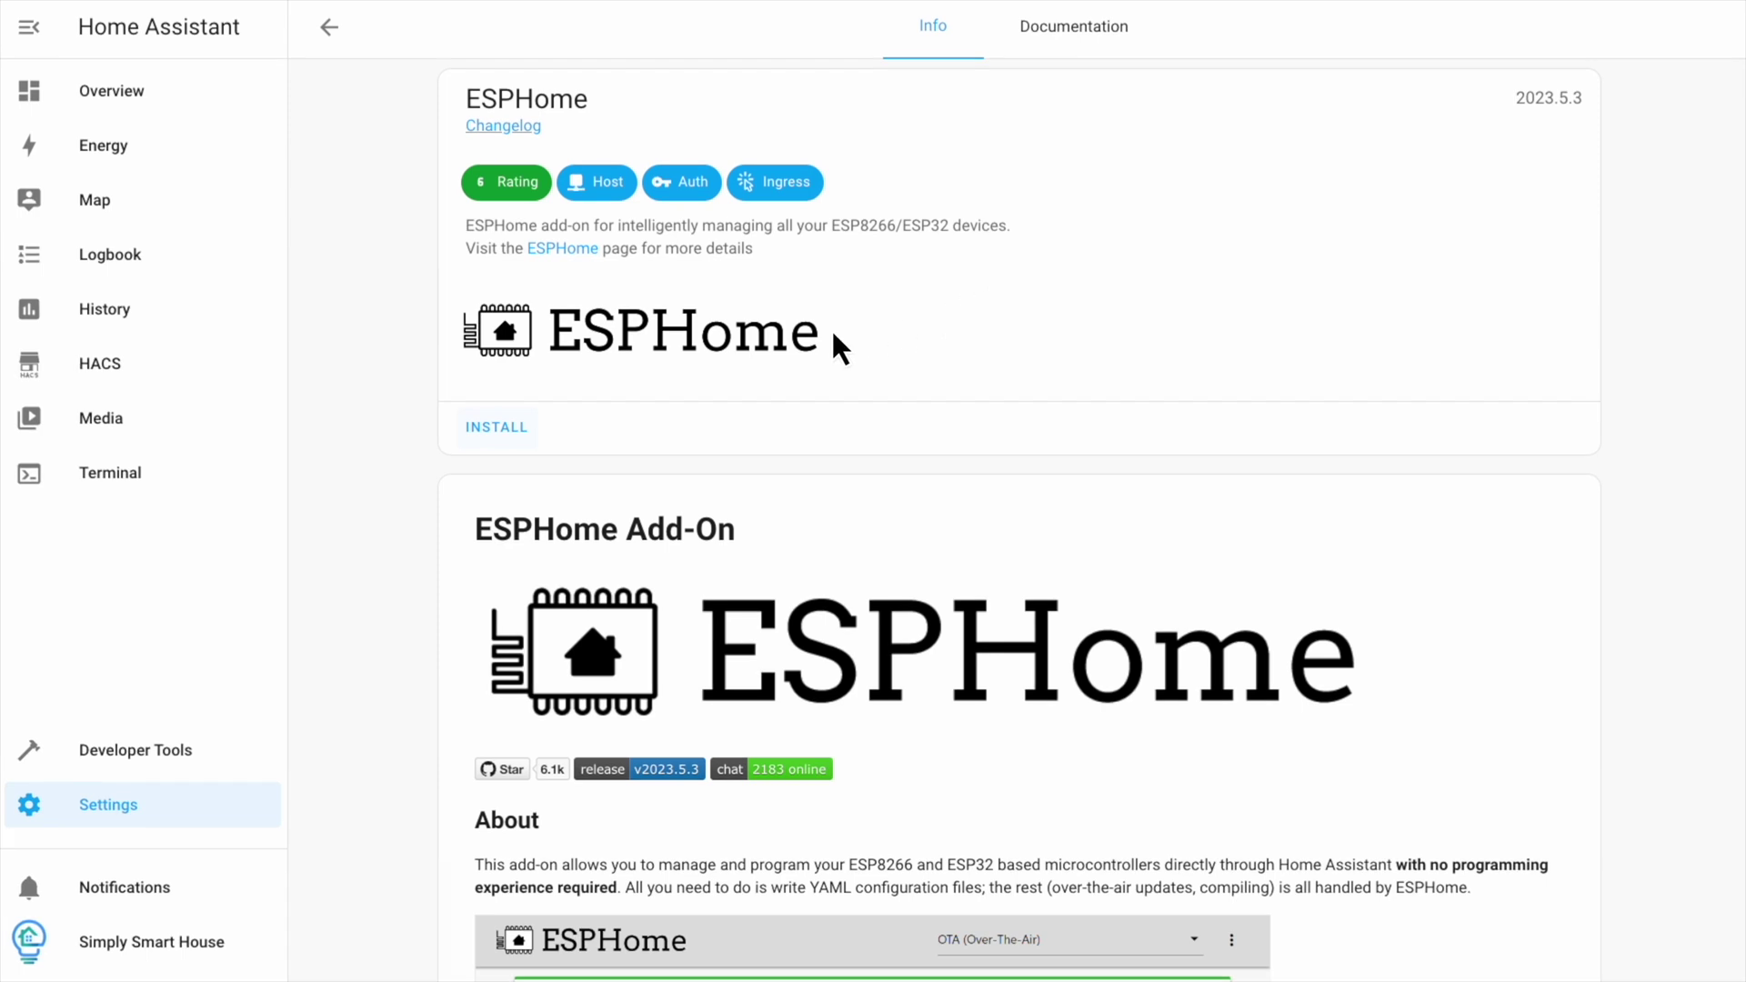
left_click(496, 427)
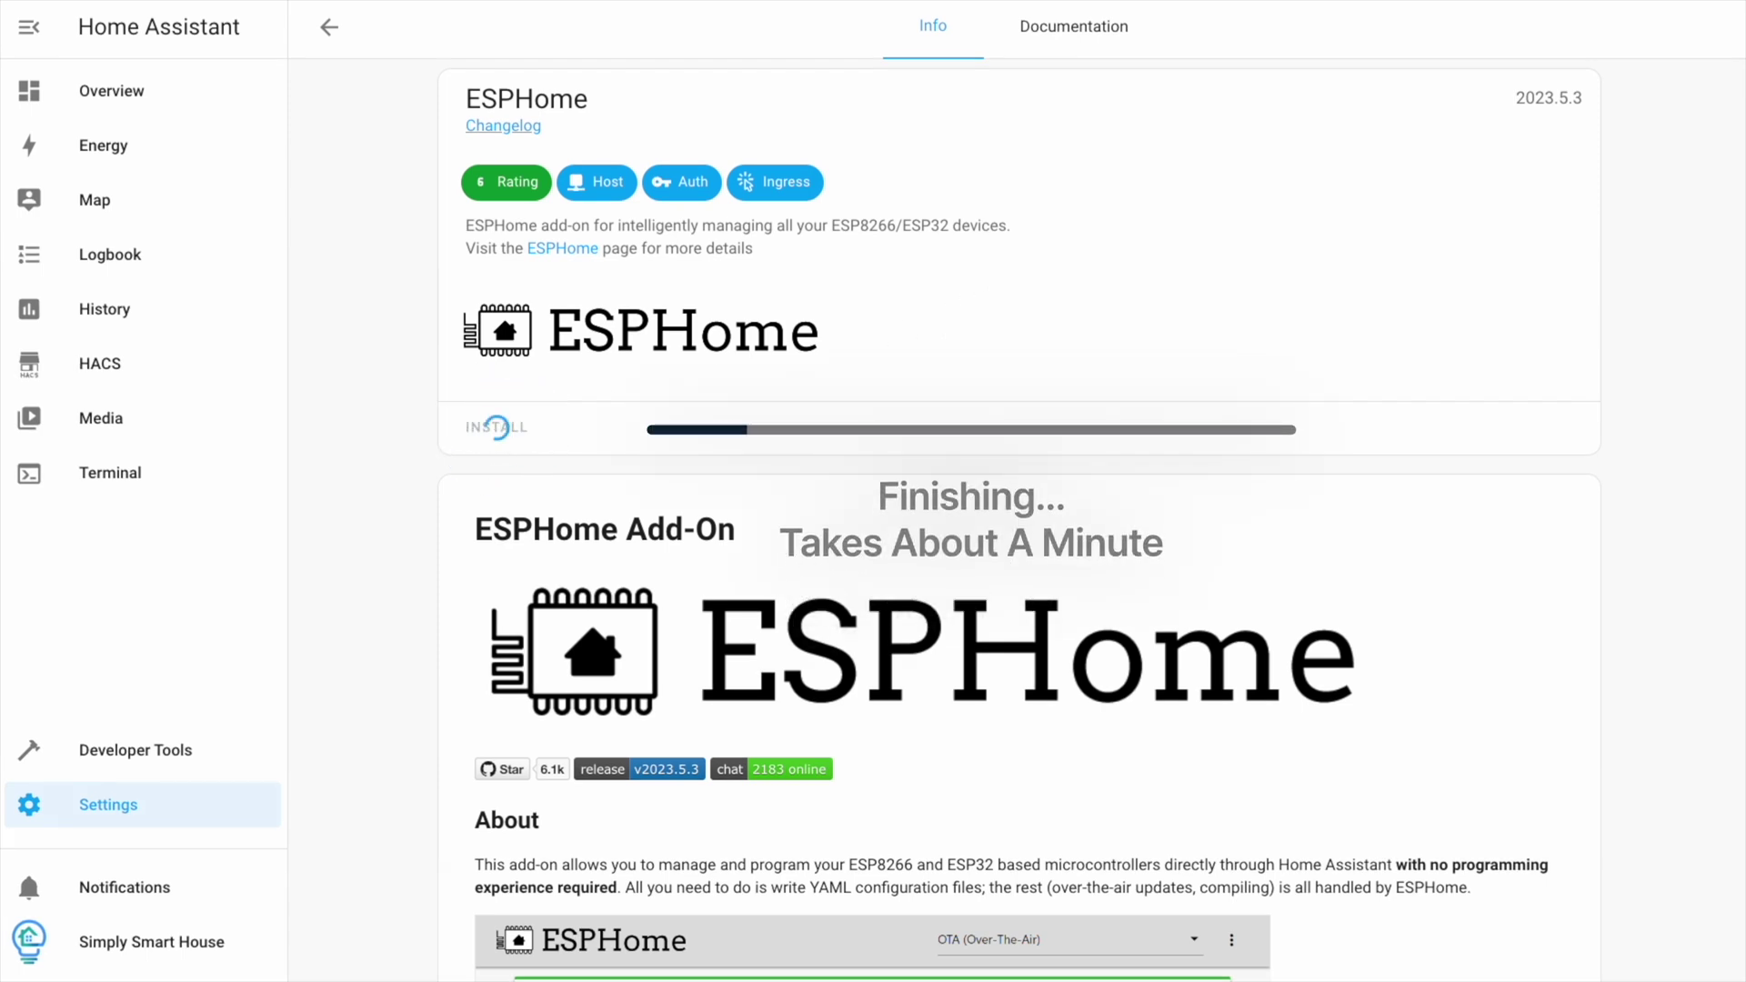
left_click(1052, 597)
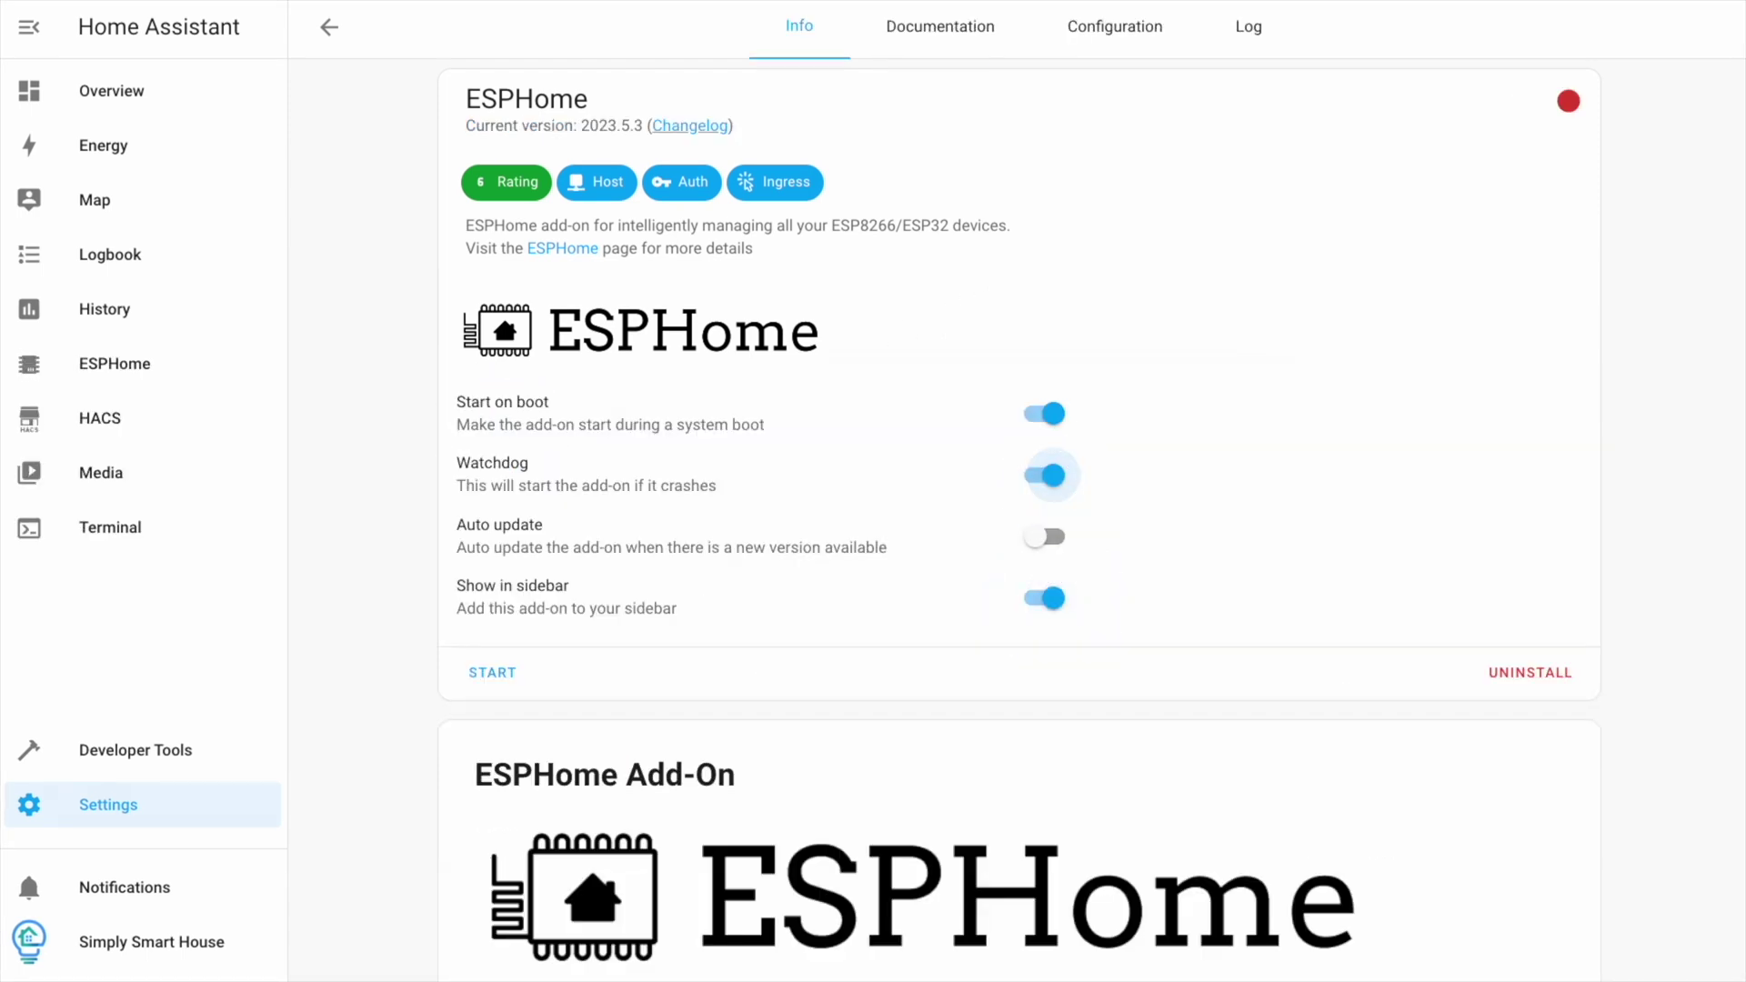
left_click(492, 672)
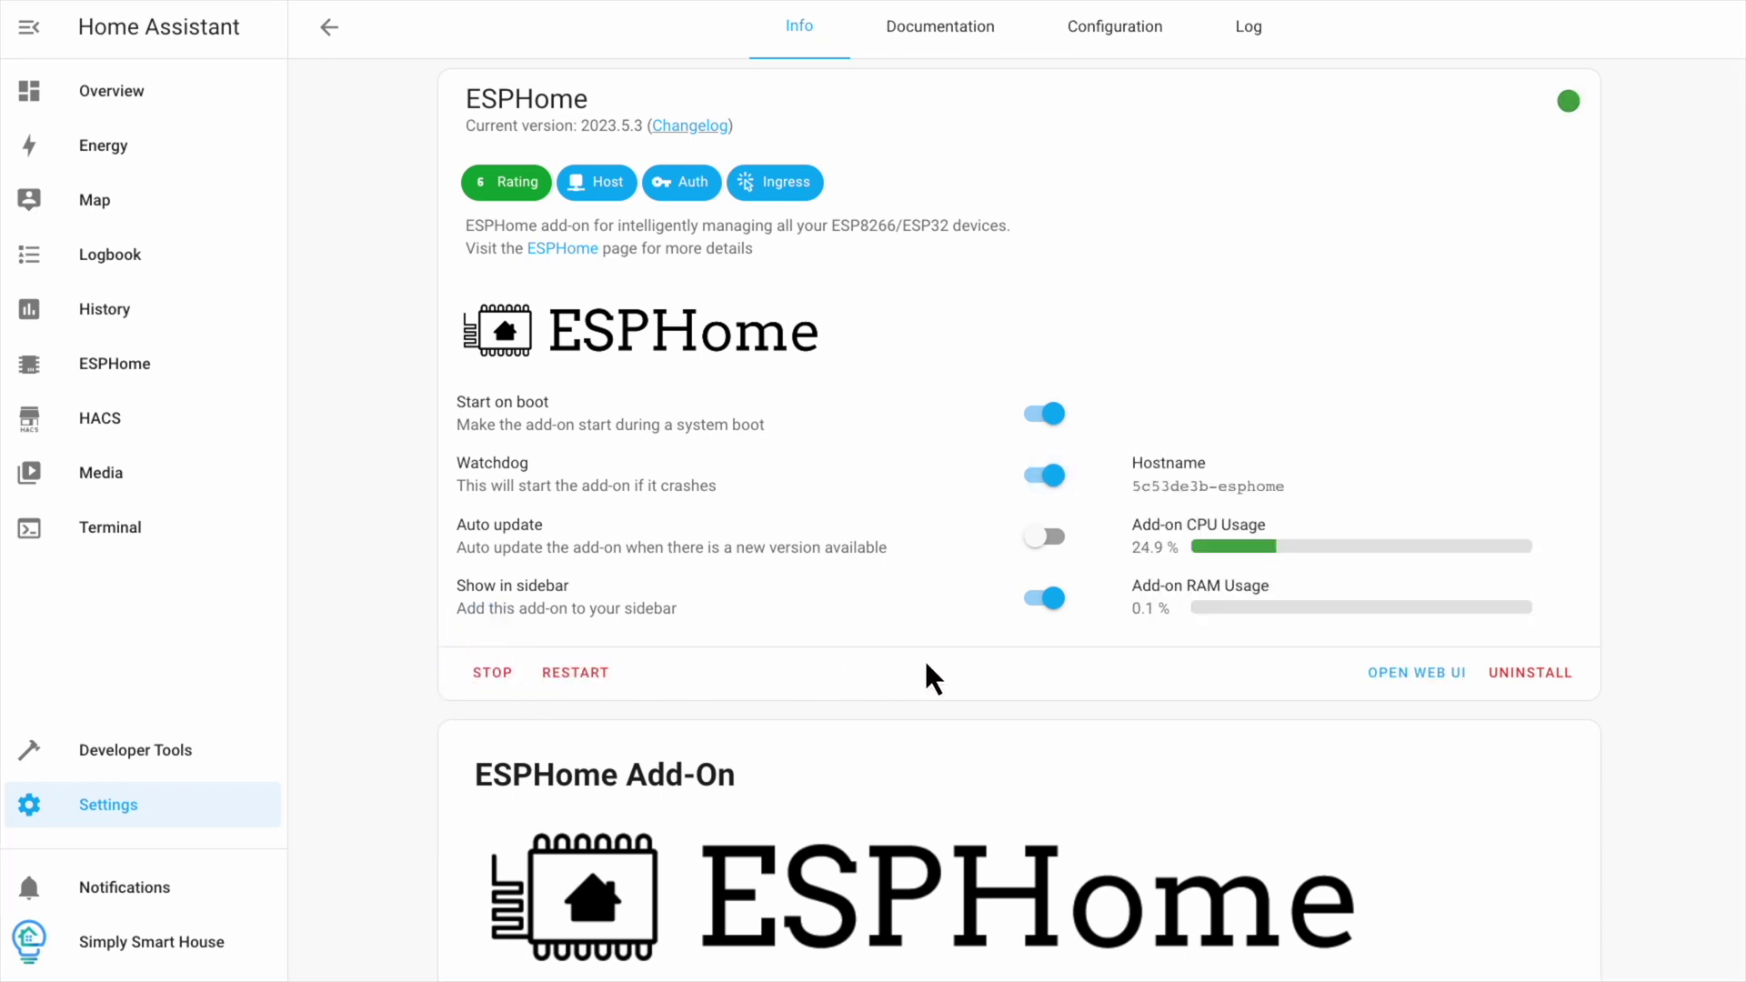
left_click(1419, 673)
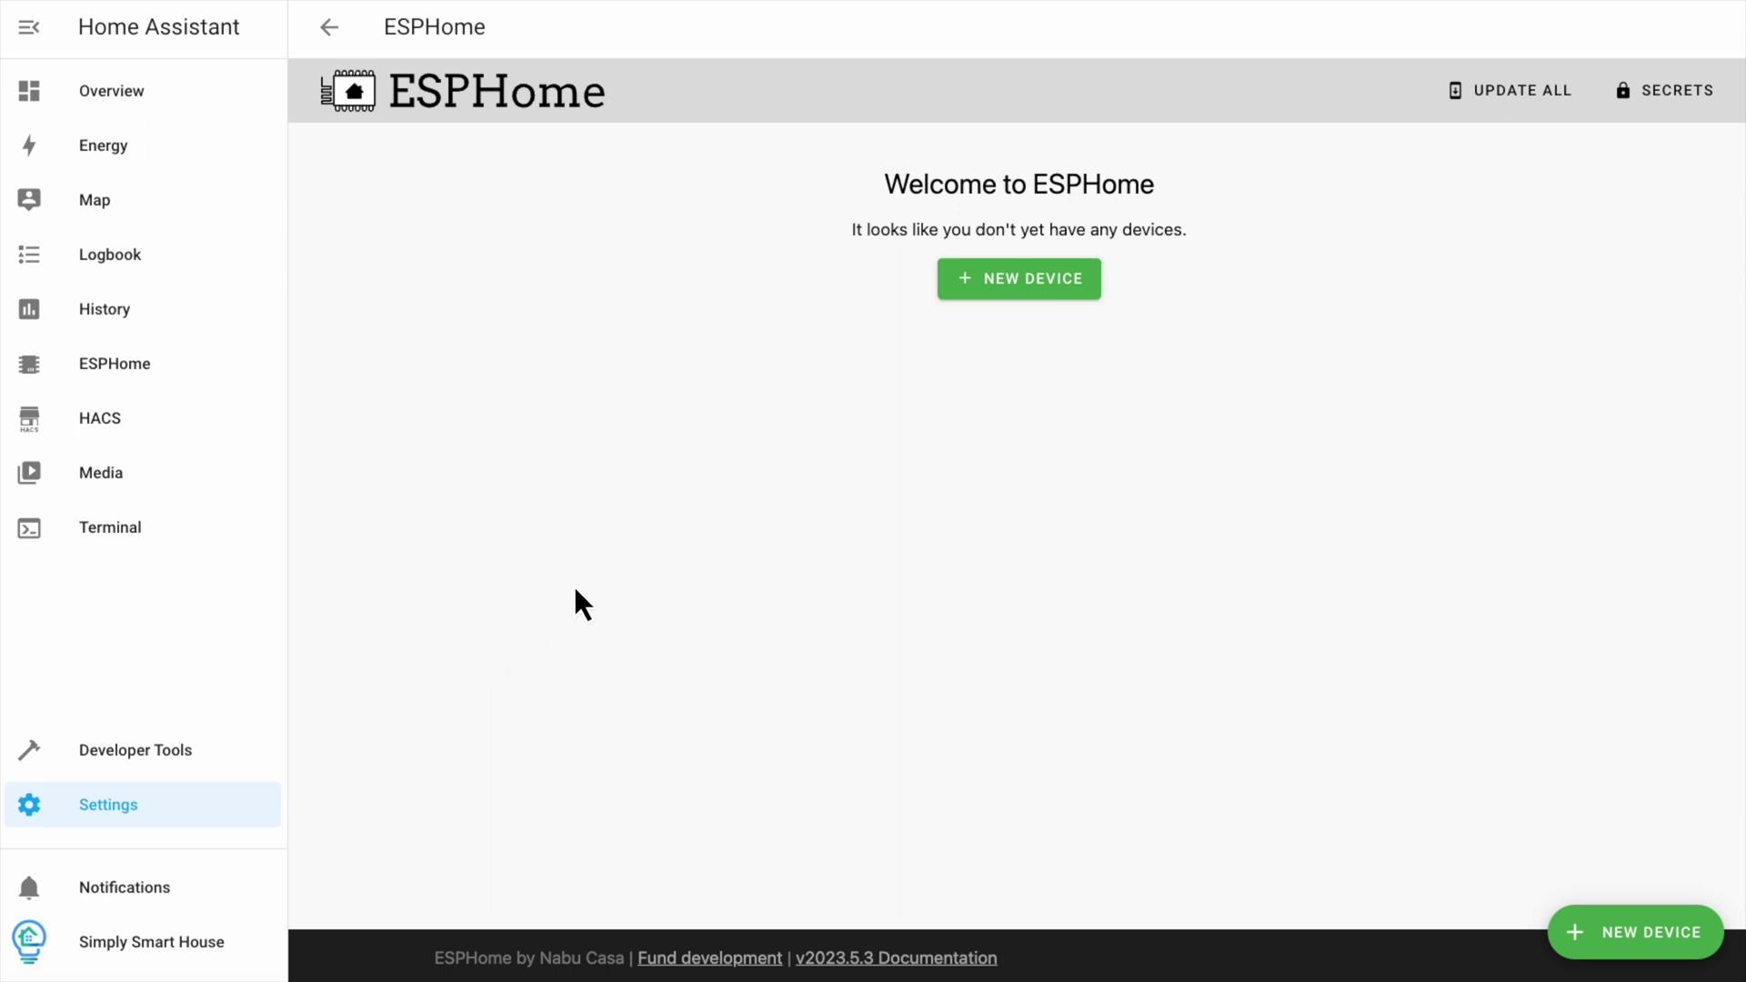
left_click(1009, 282)
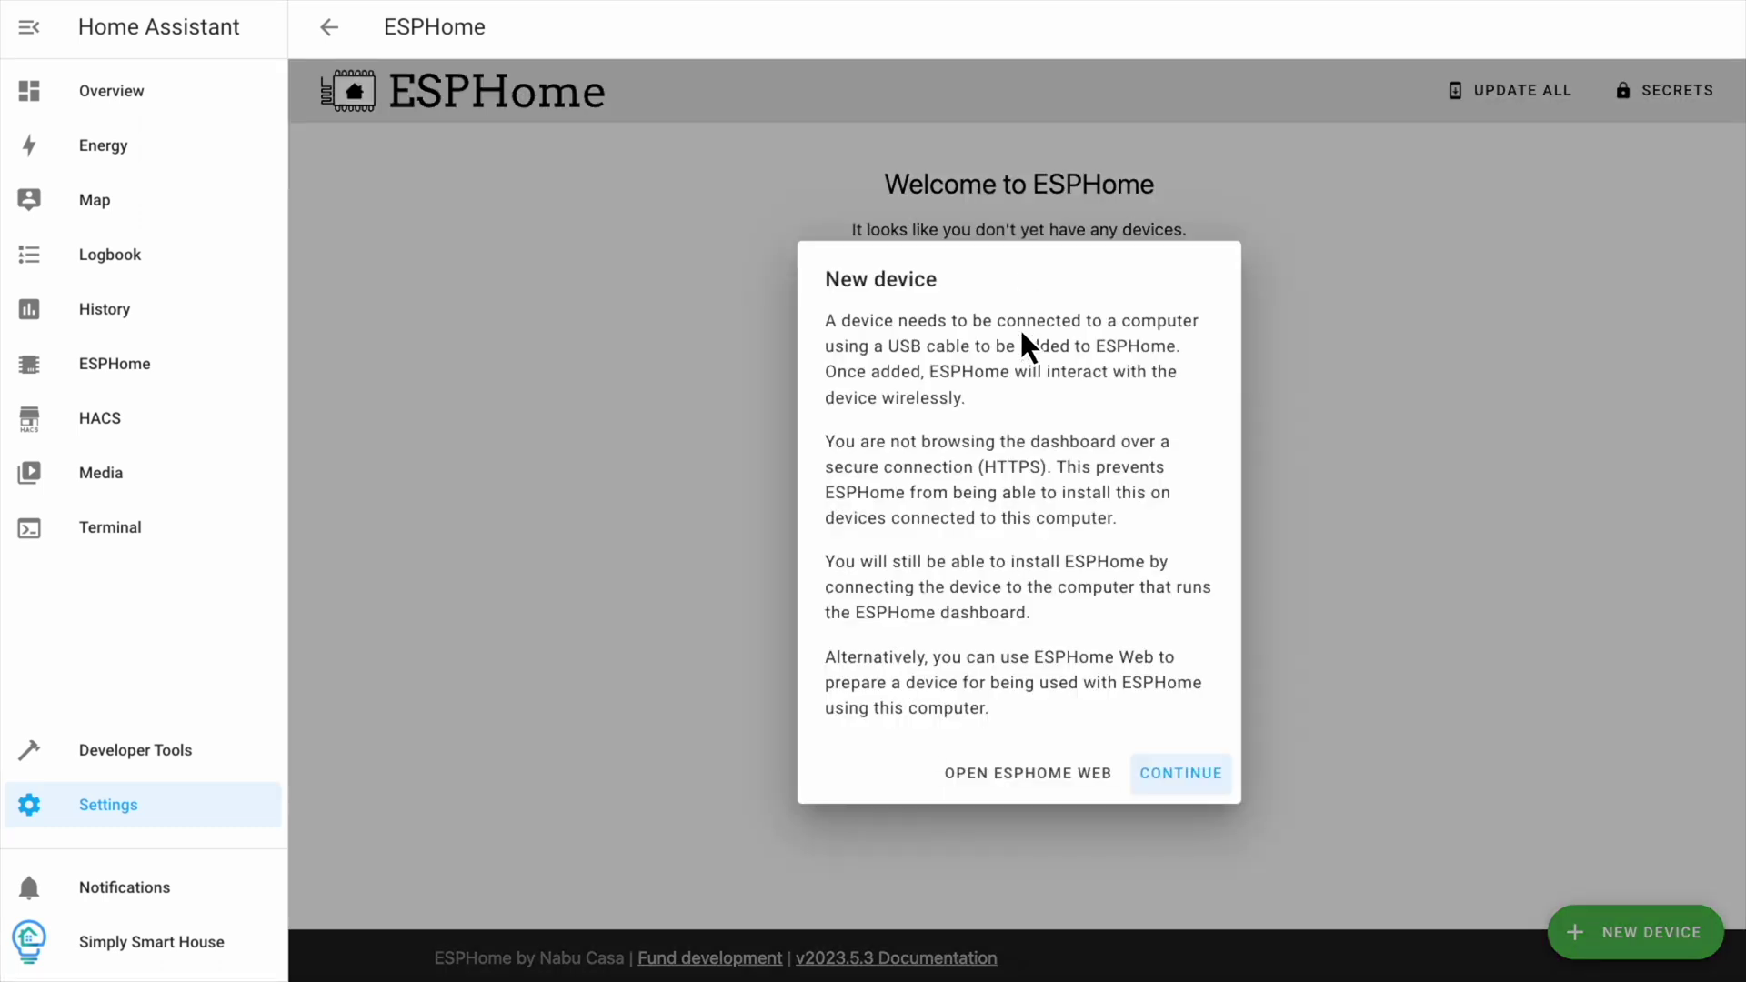
Connect to the ESP board from ESPHome Web over its USB serial port.
left_click(1028, 772)
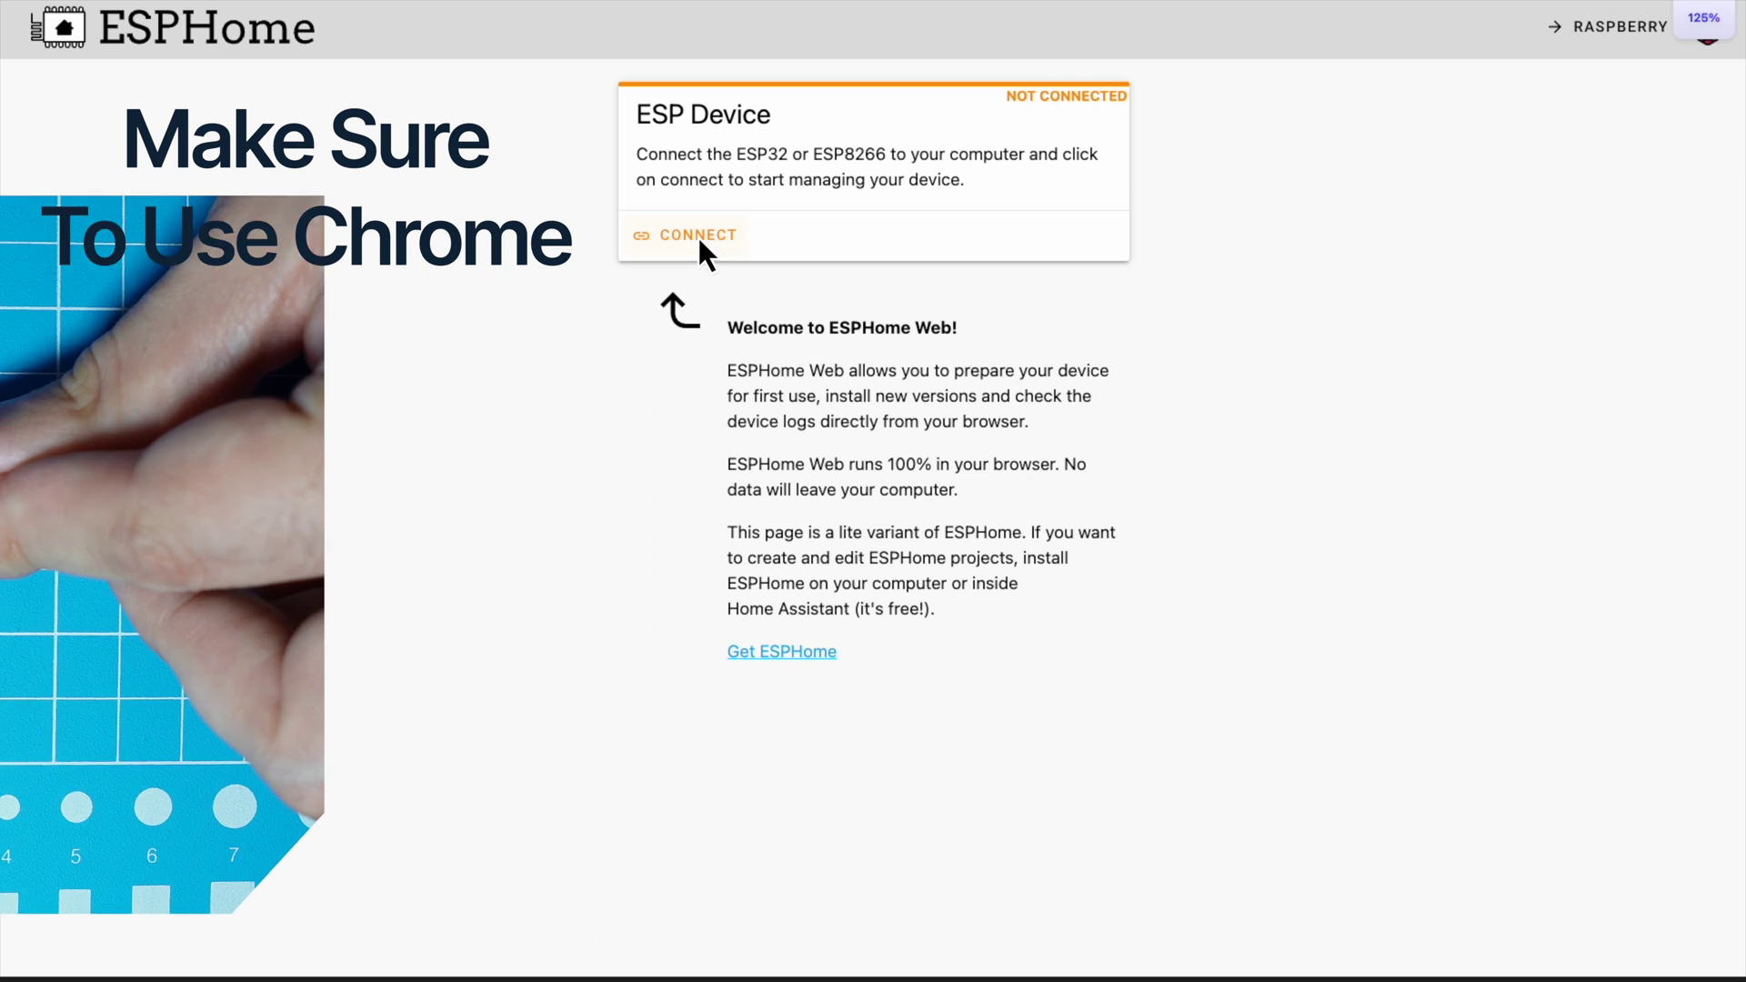
left_click(698, 236)
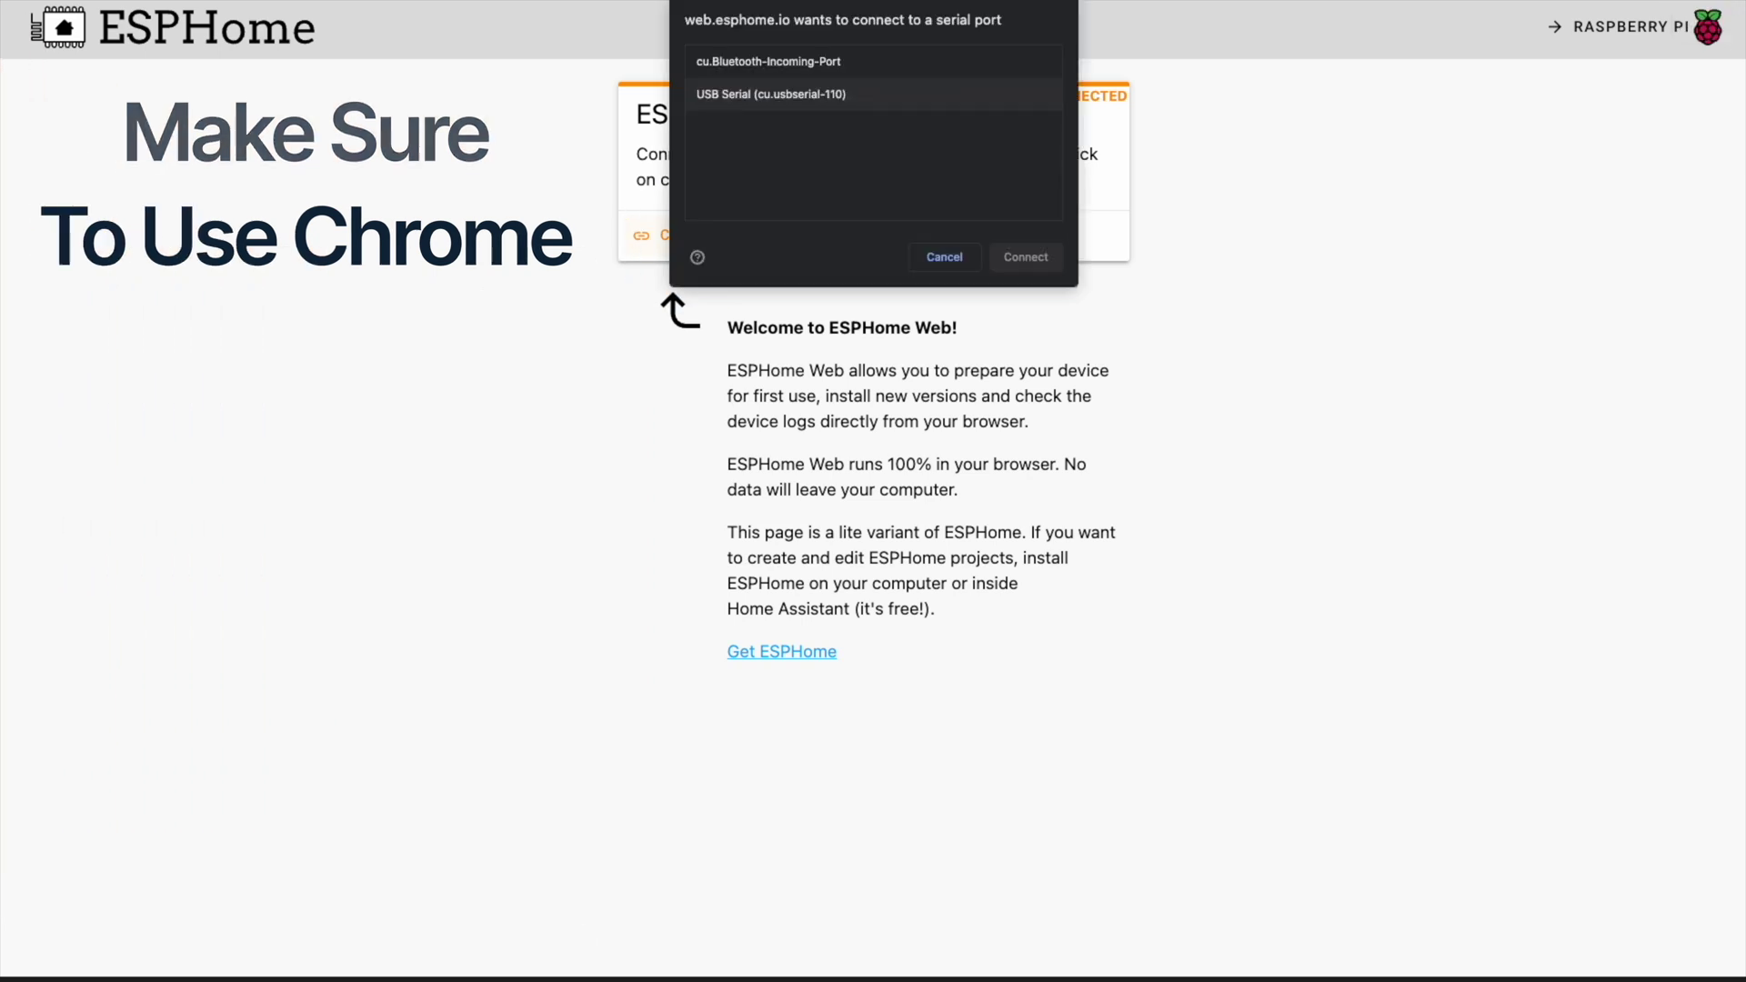
left_click(888, 98)
left_click(1025, 257)
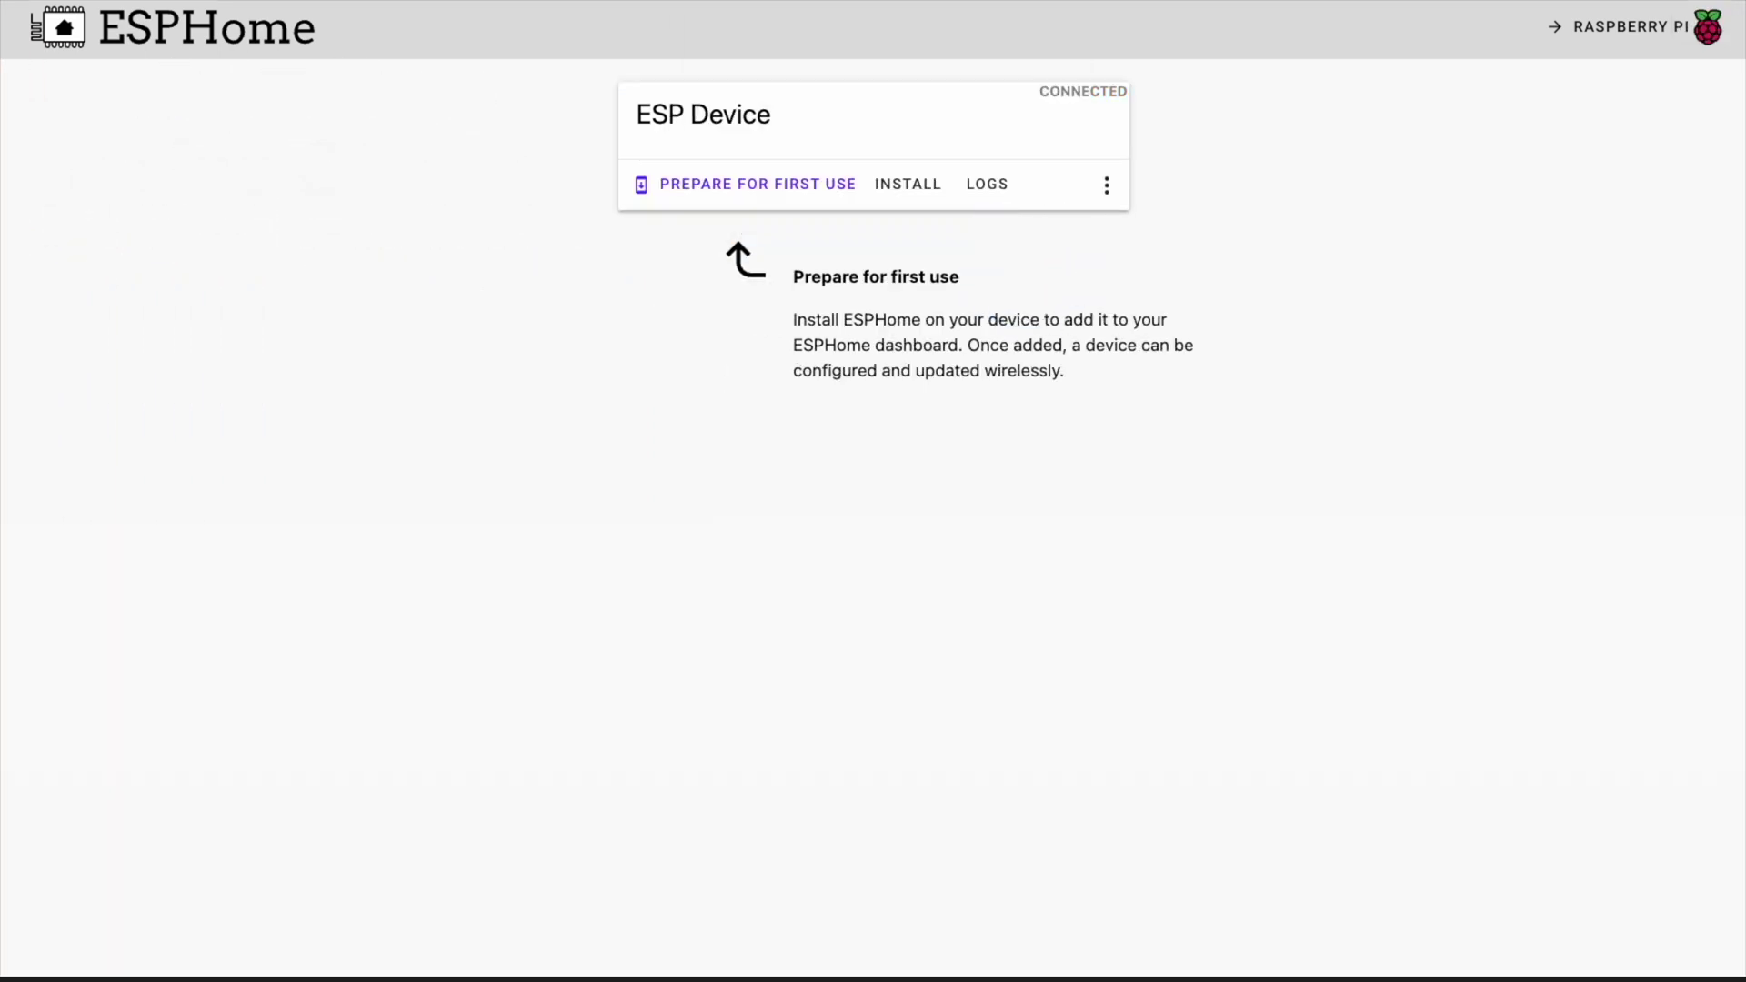
Flash basic ESPHome firmware onto the board, retrying once, and send it Wi-Fi credentials.
left_click(740, 185)
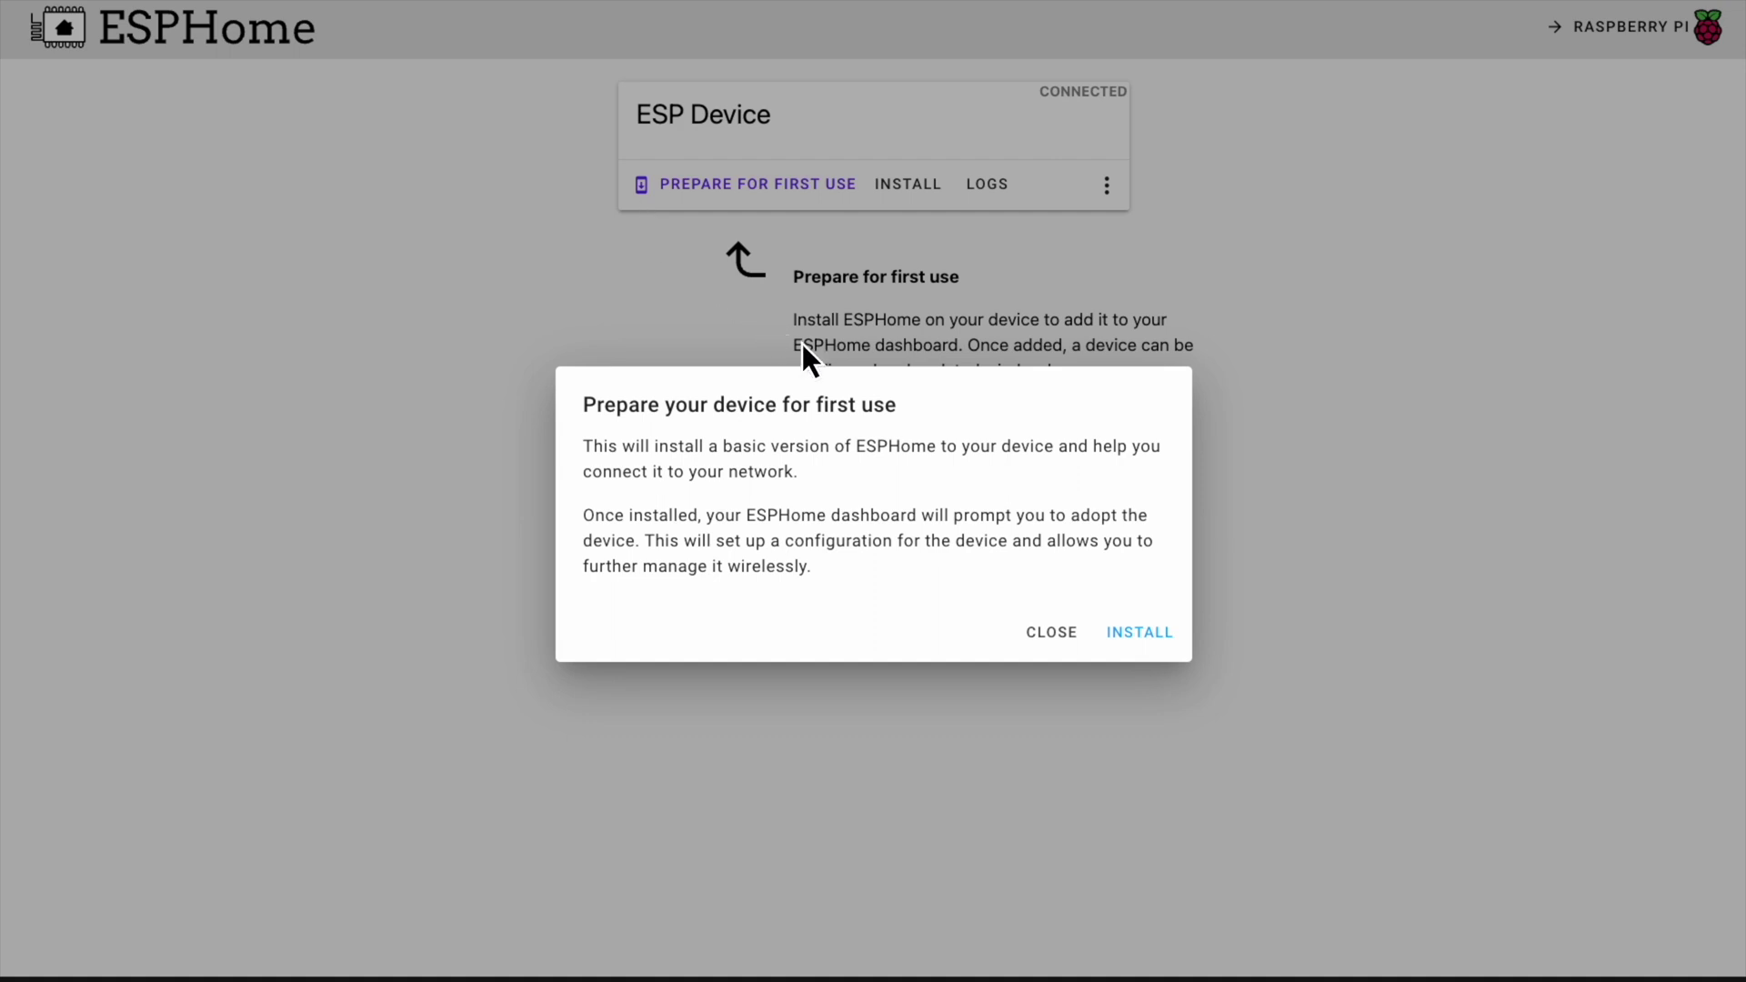
left_click(1141, 632)
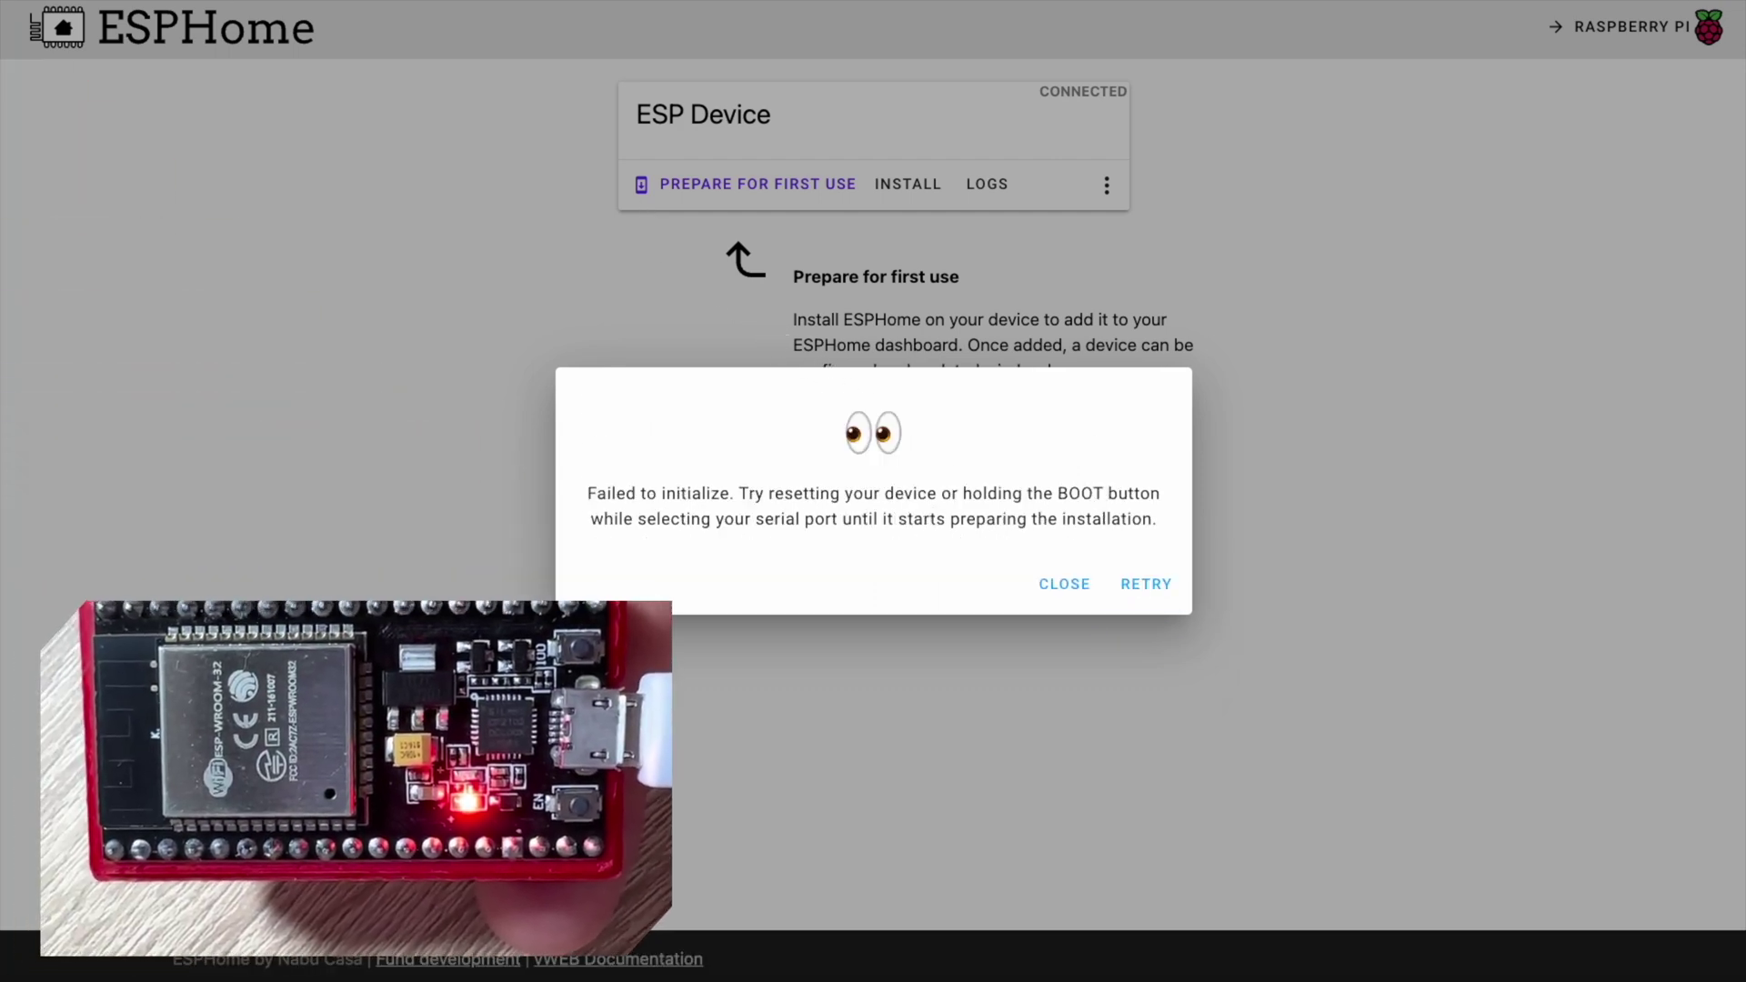
left_click(1145, 584)
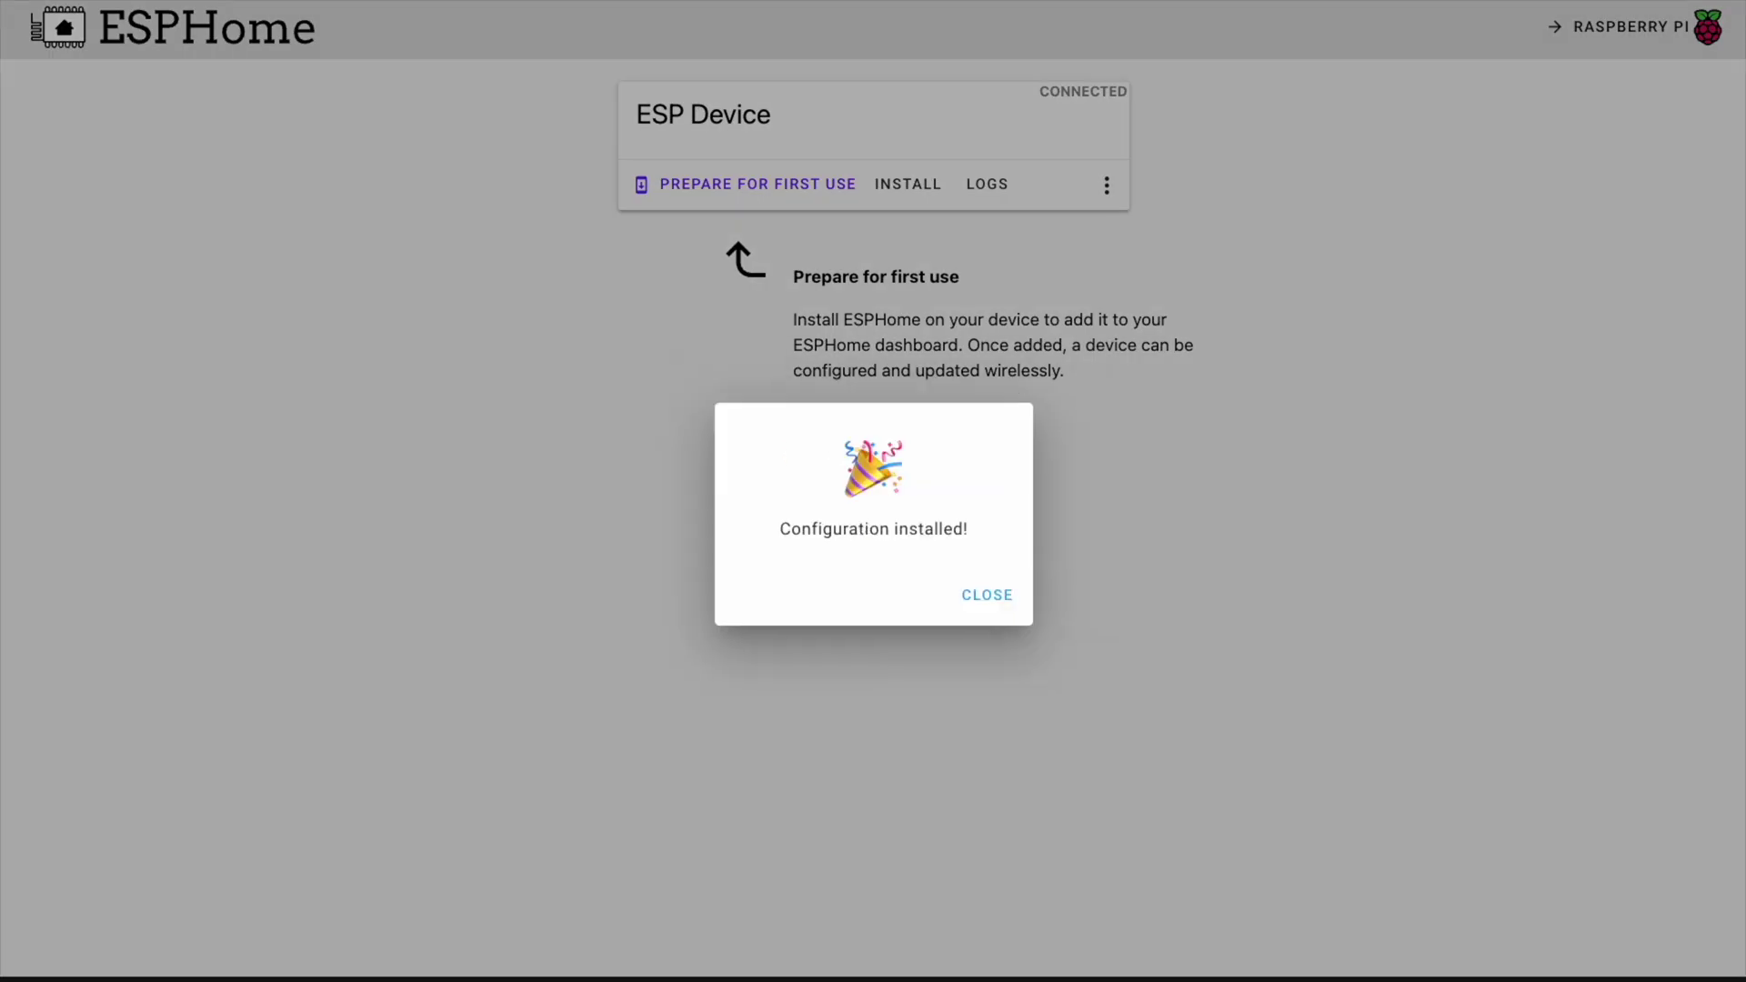
left_click(987, 594)
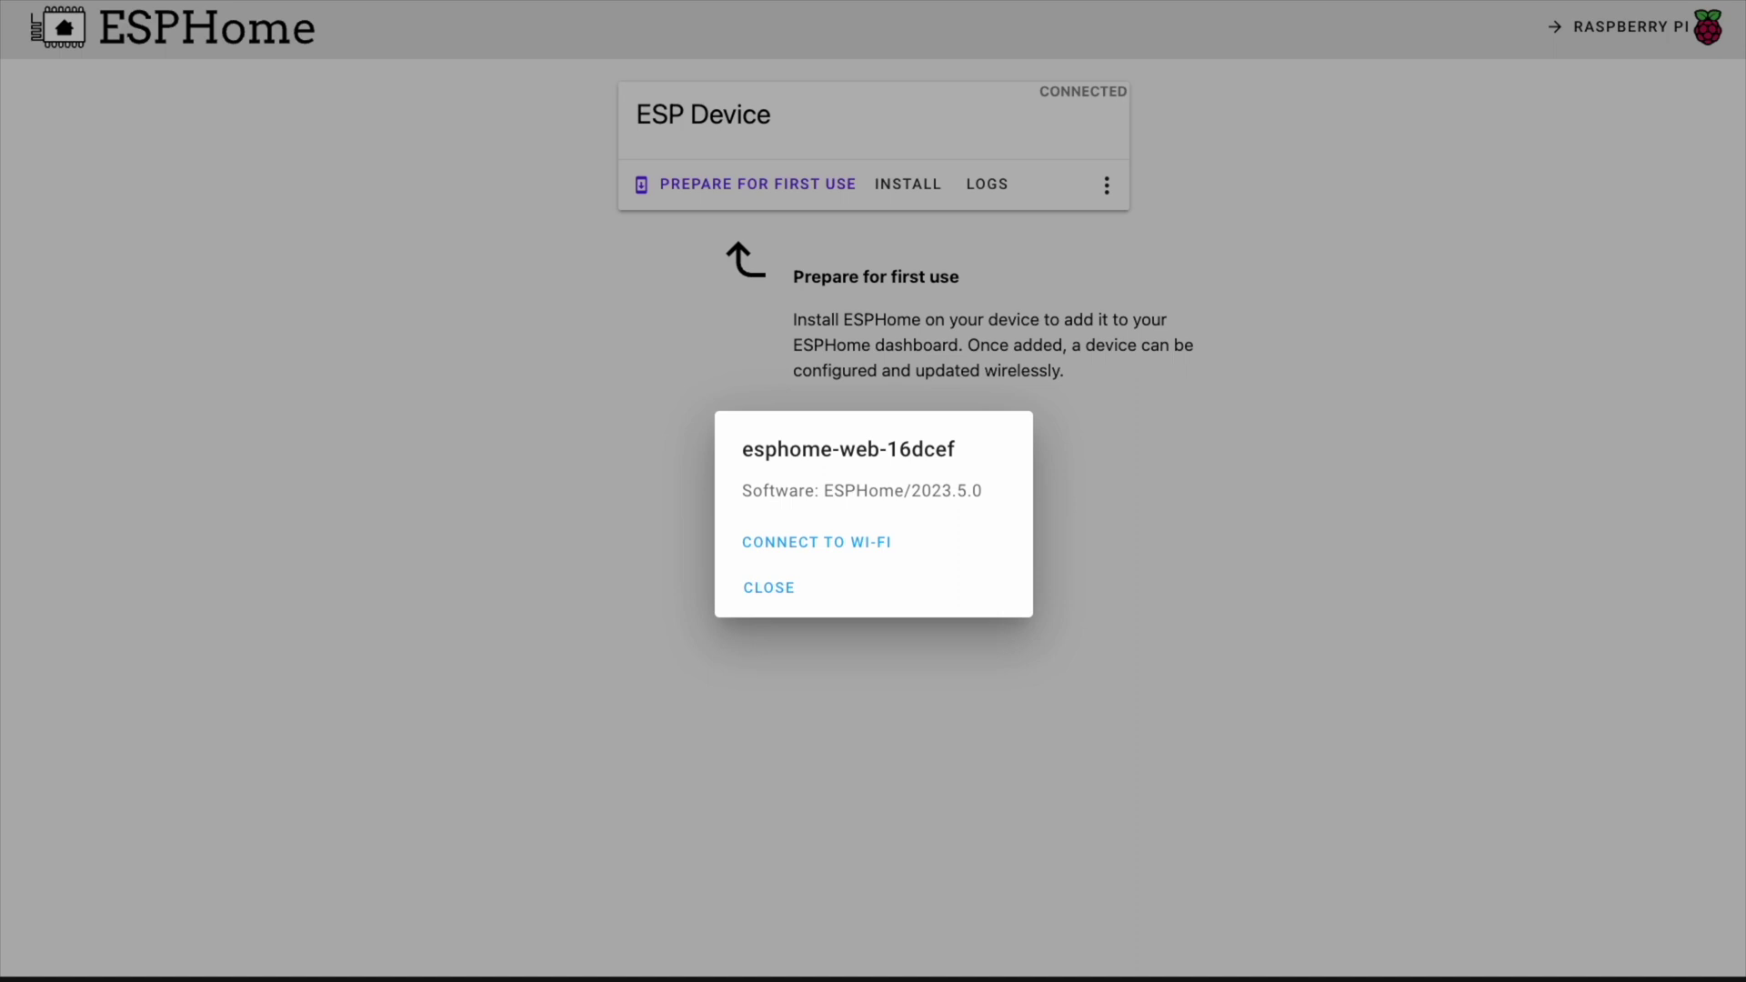
left_click(816, 542)
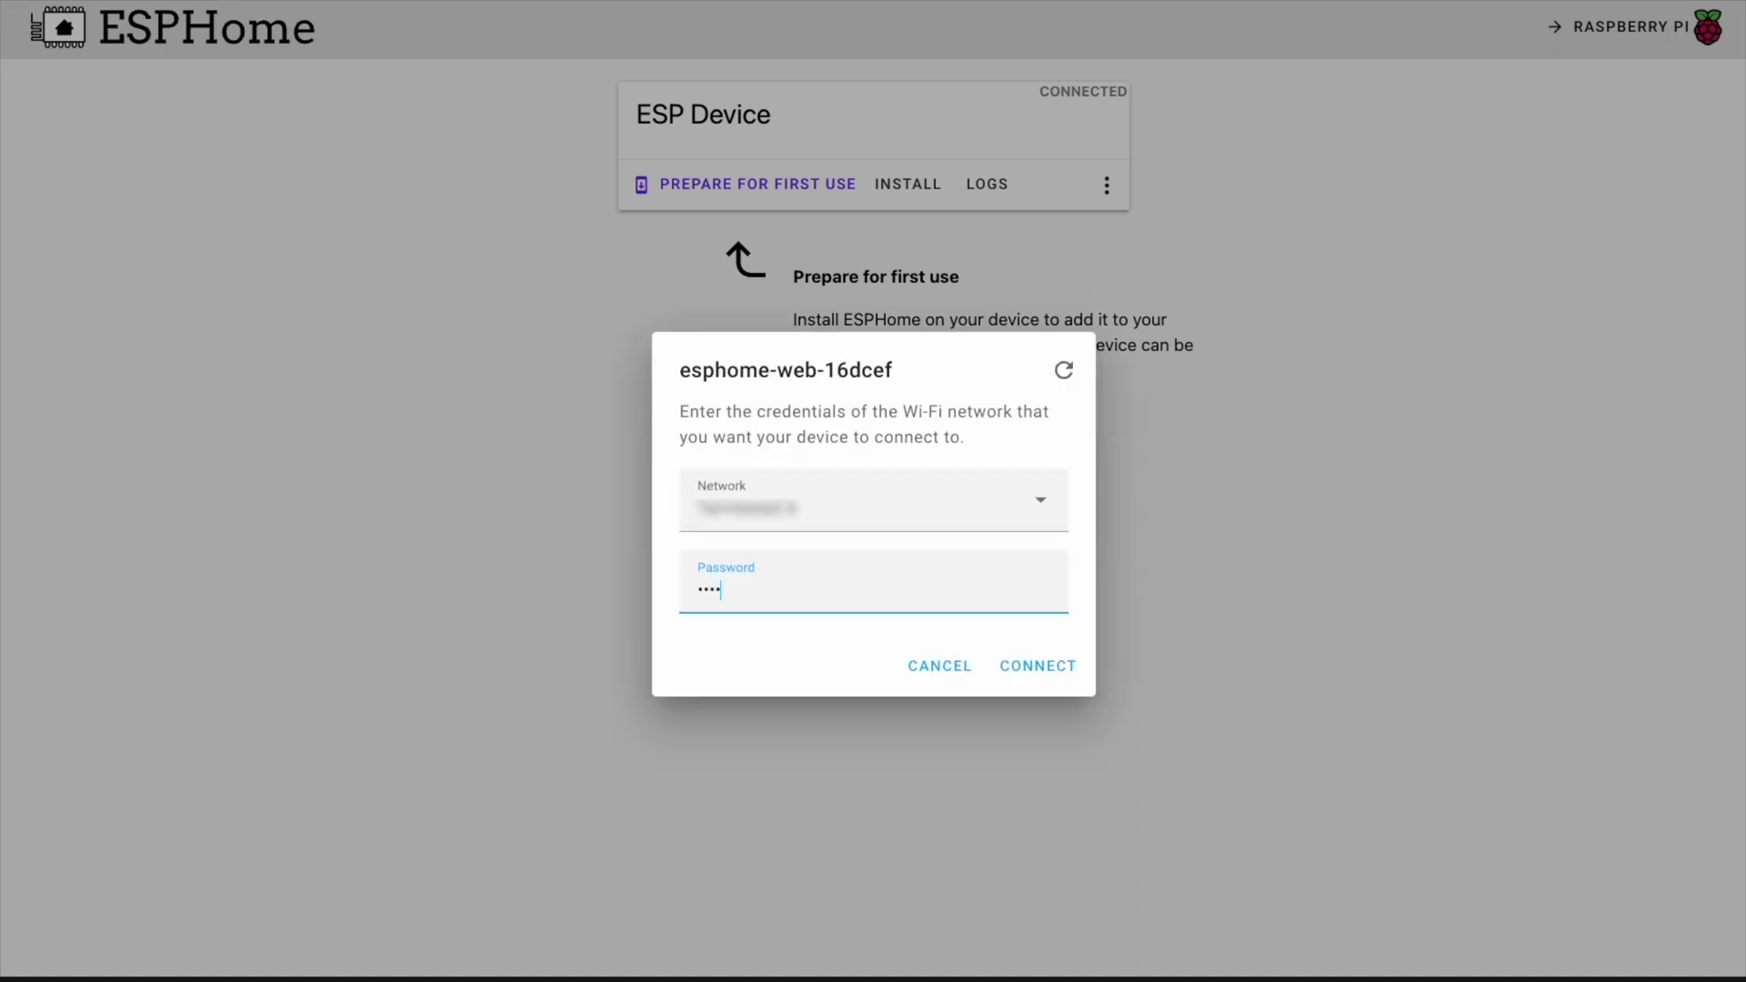
left_click(1037, 665)
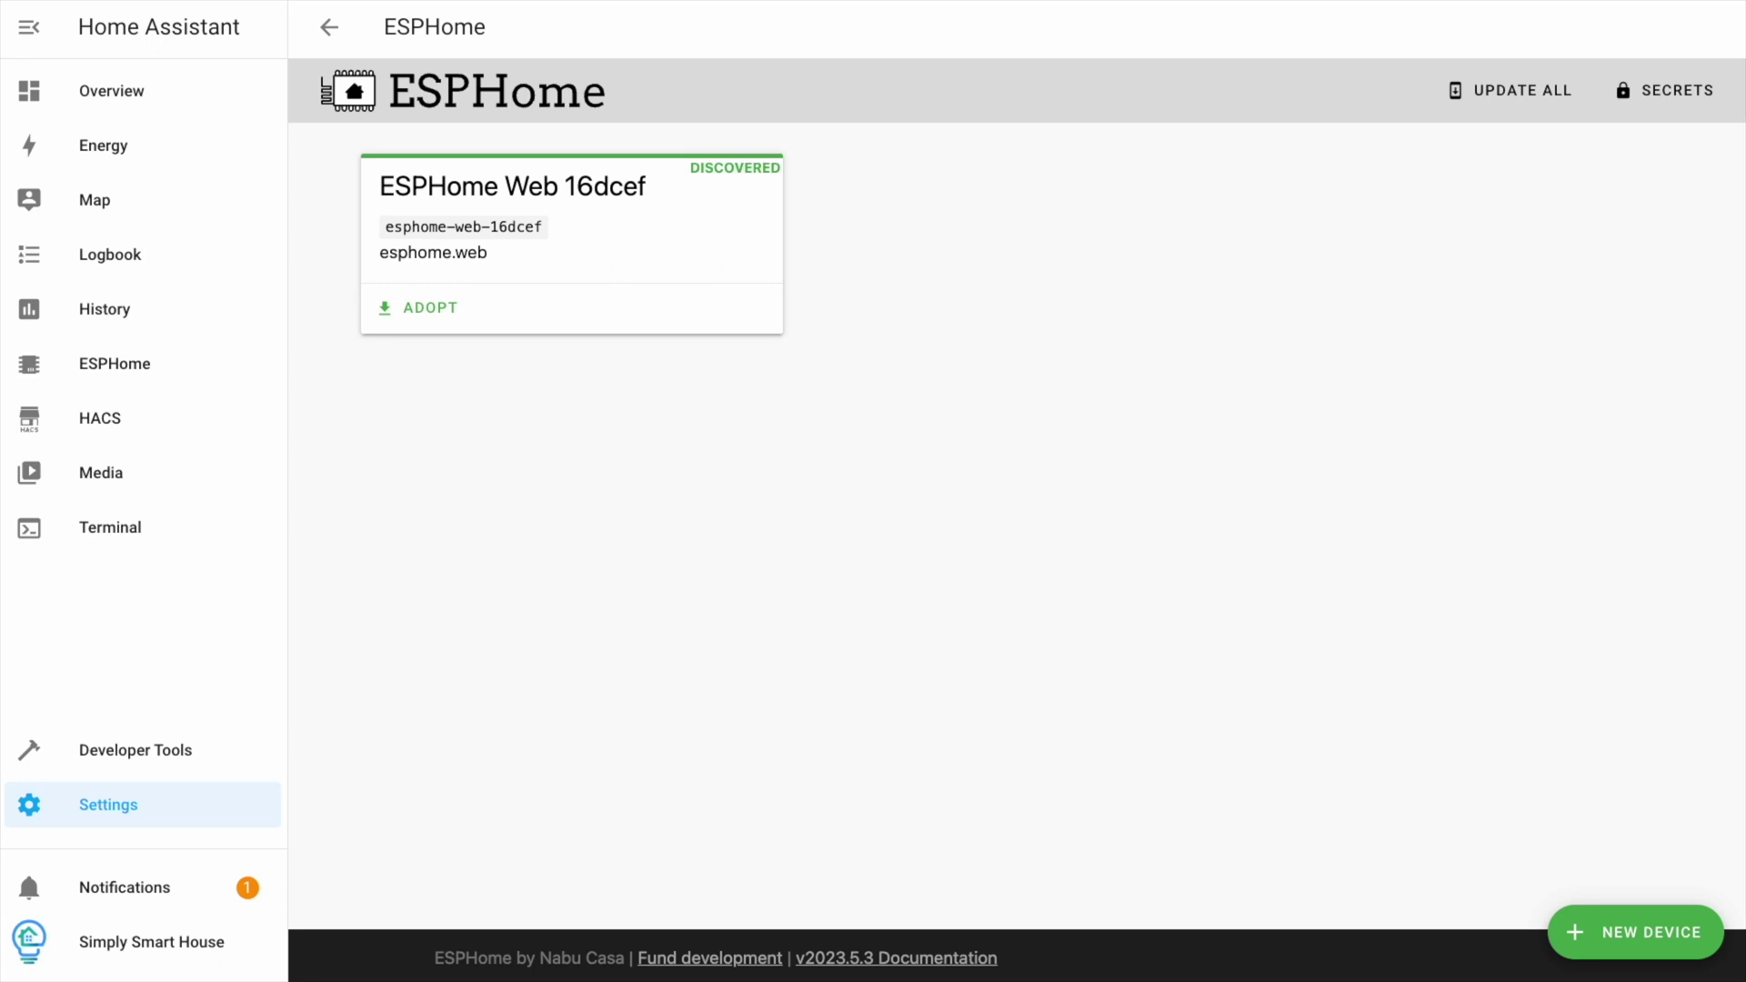
Adopt the discovered ESPHome Web 16dcef device, skipping the configuration install.
left_click(435, 312)
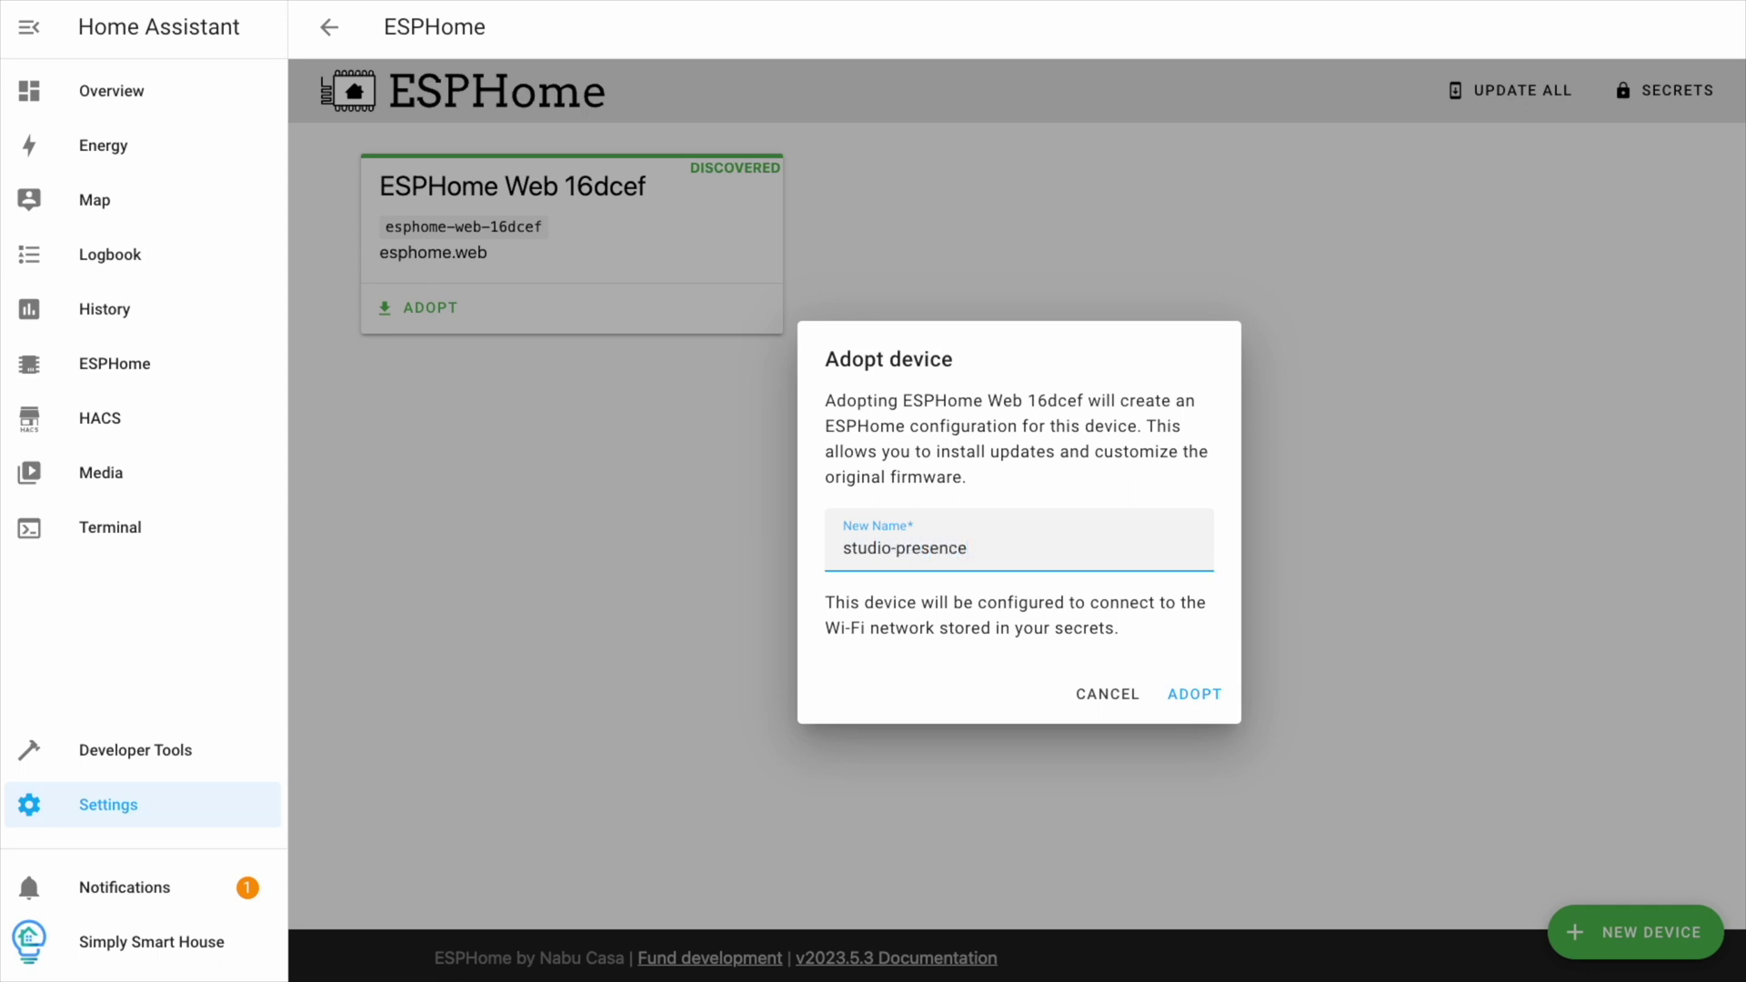
left_click(1192, 693)
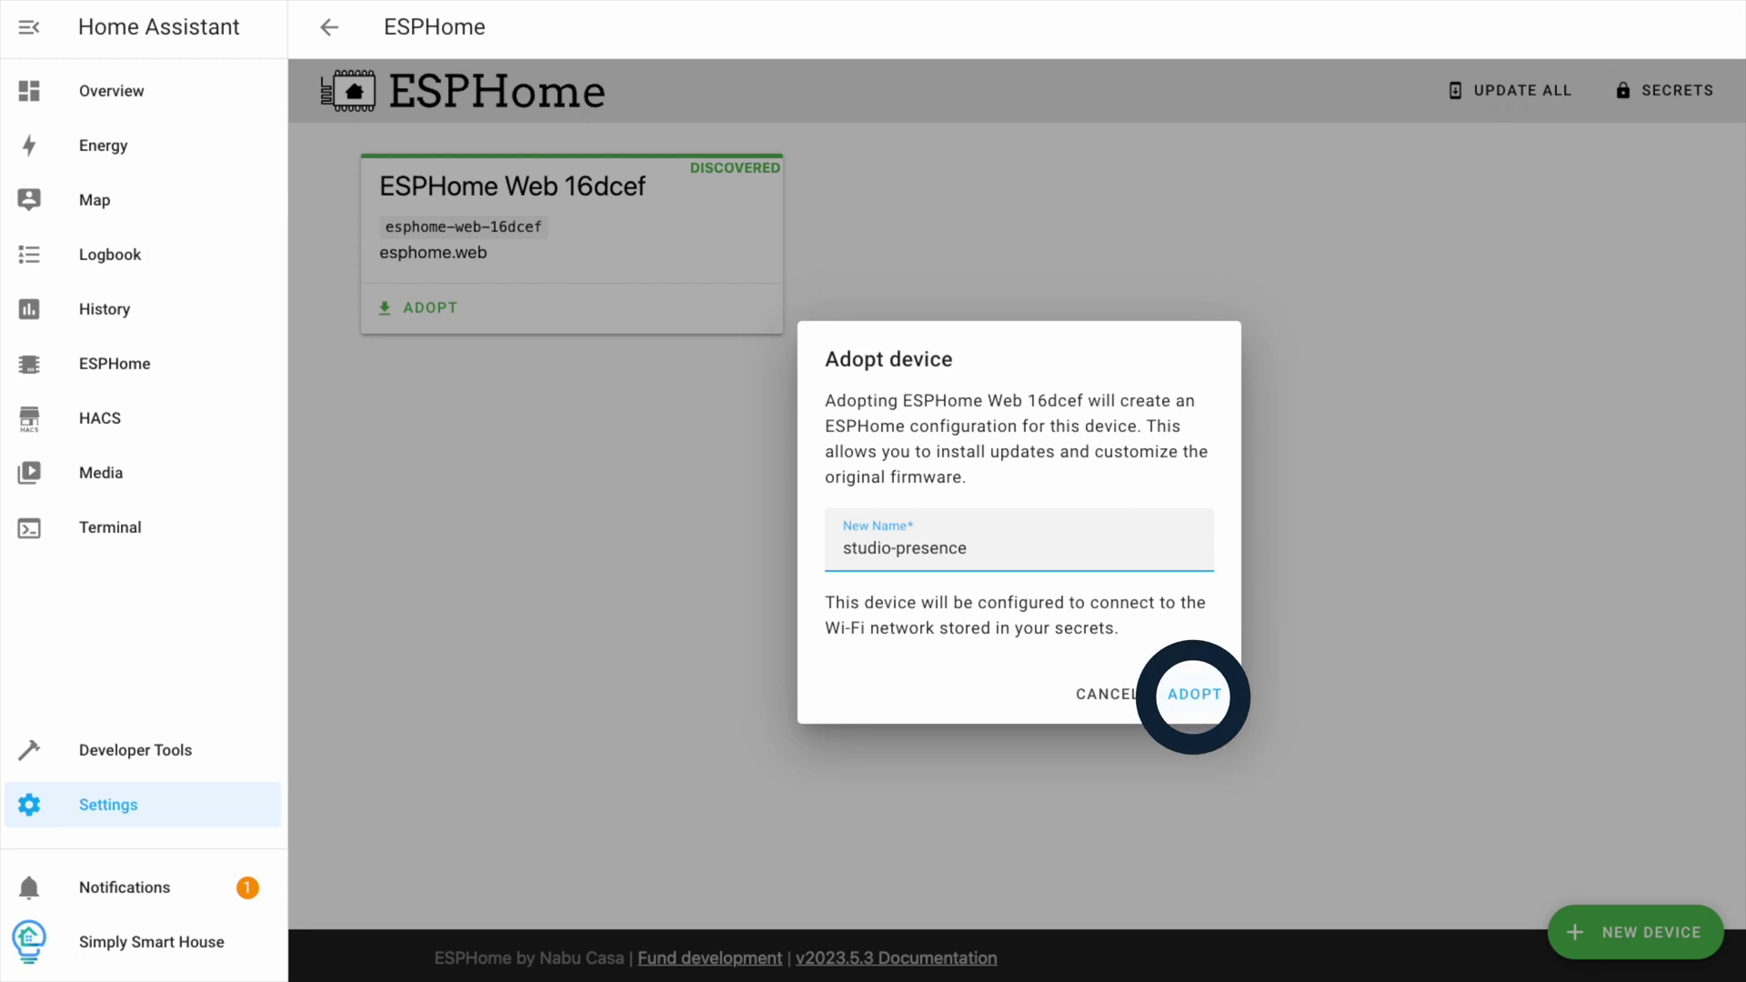
left_click(1099, 709)
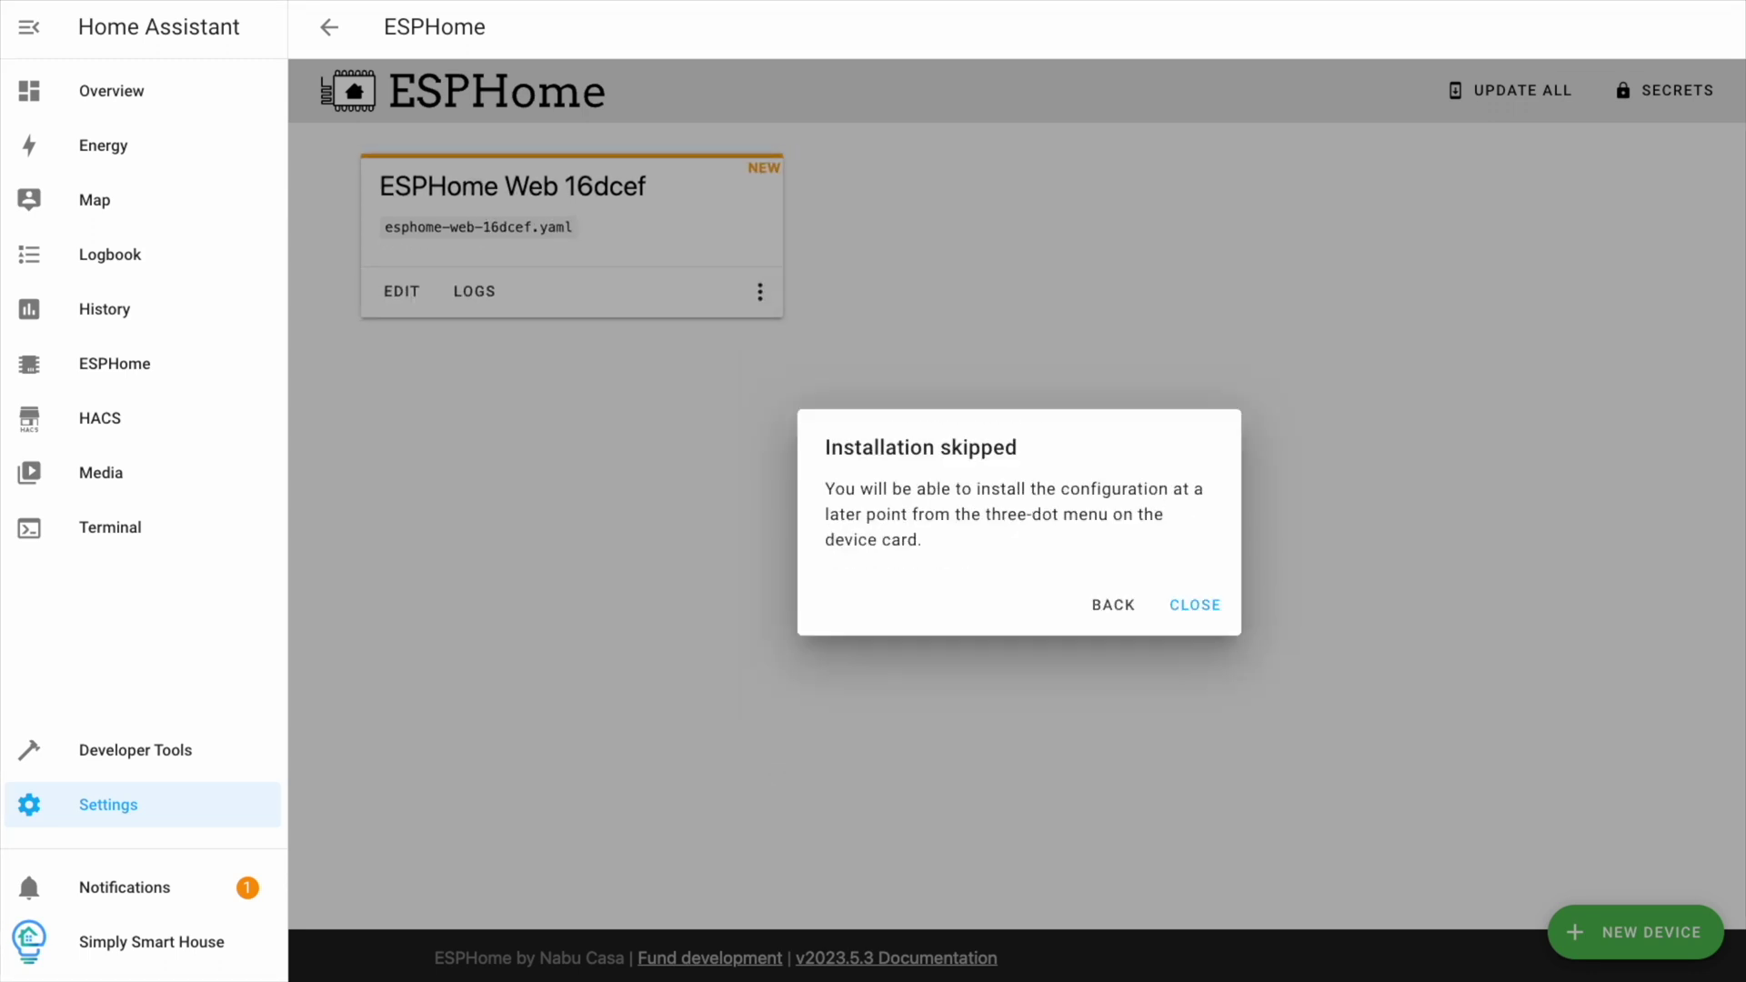
left_click(1193, 604)
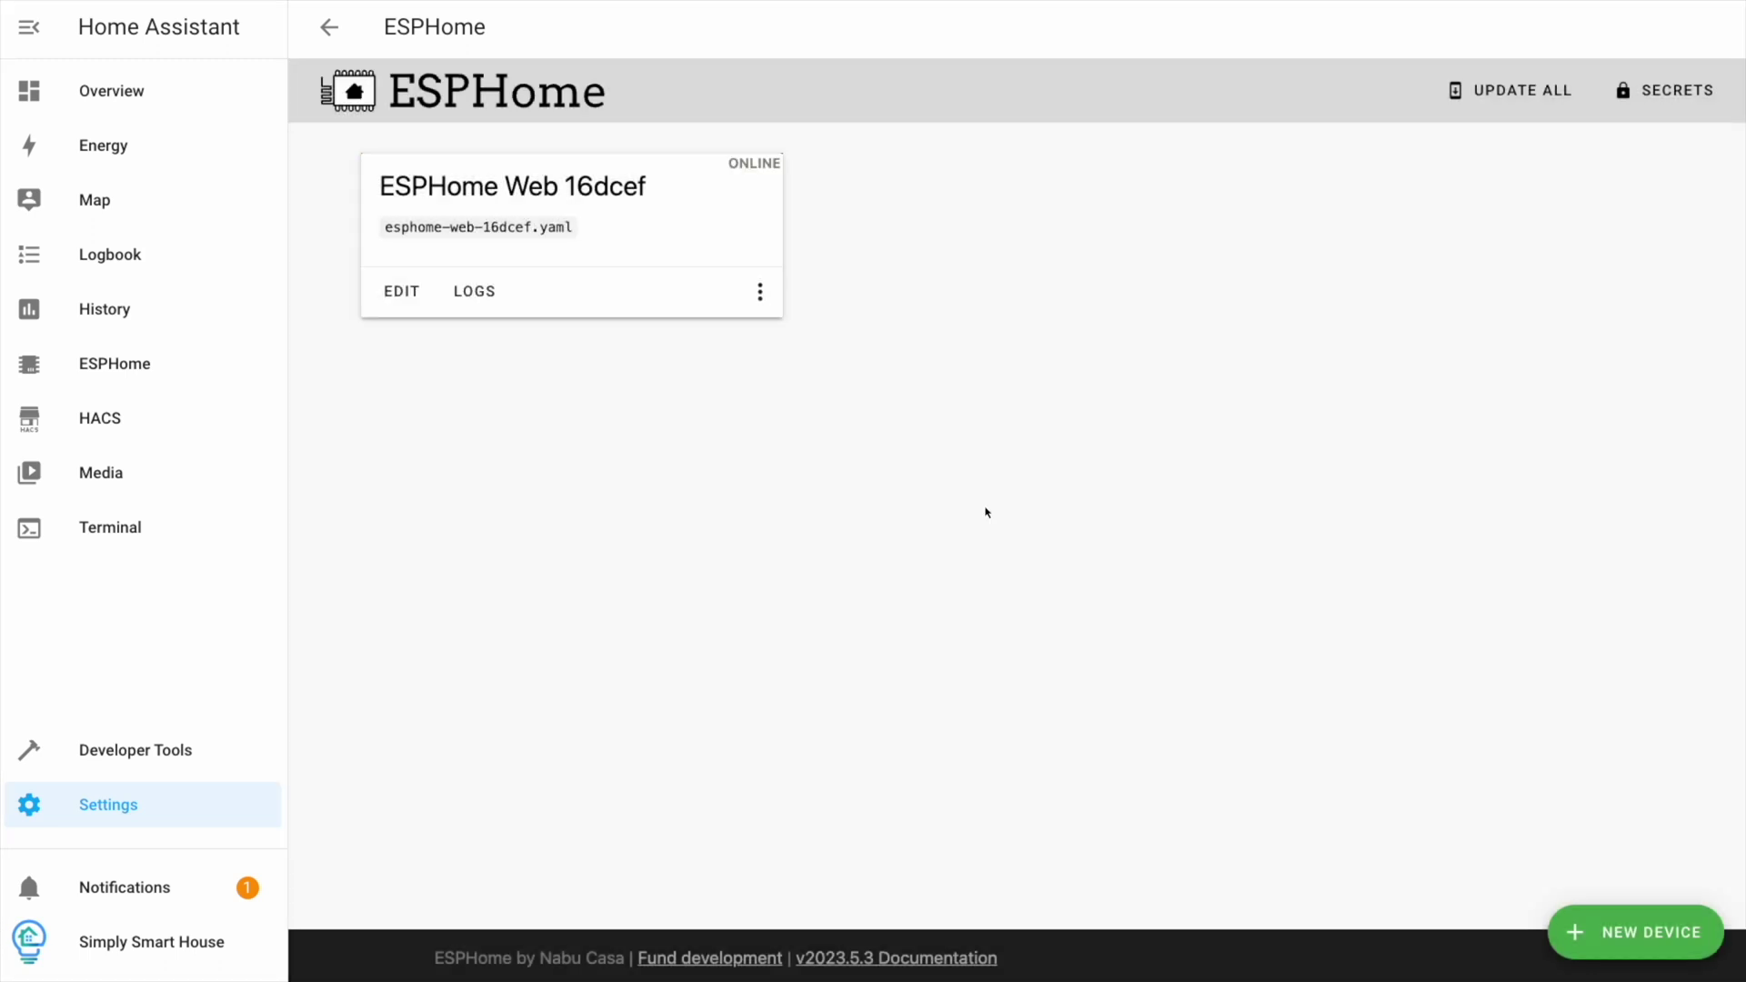
Rename the device's hostname to studio-presence.
left_click(762, 293)
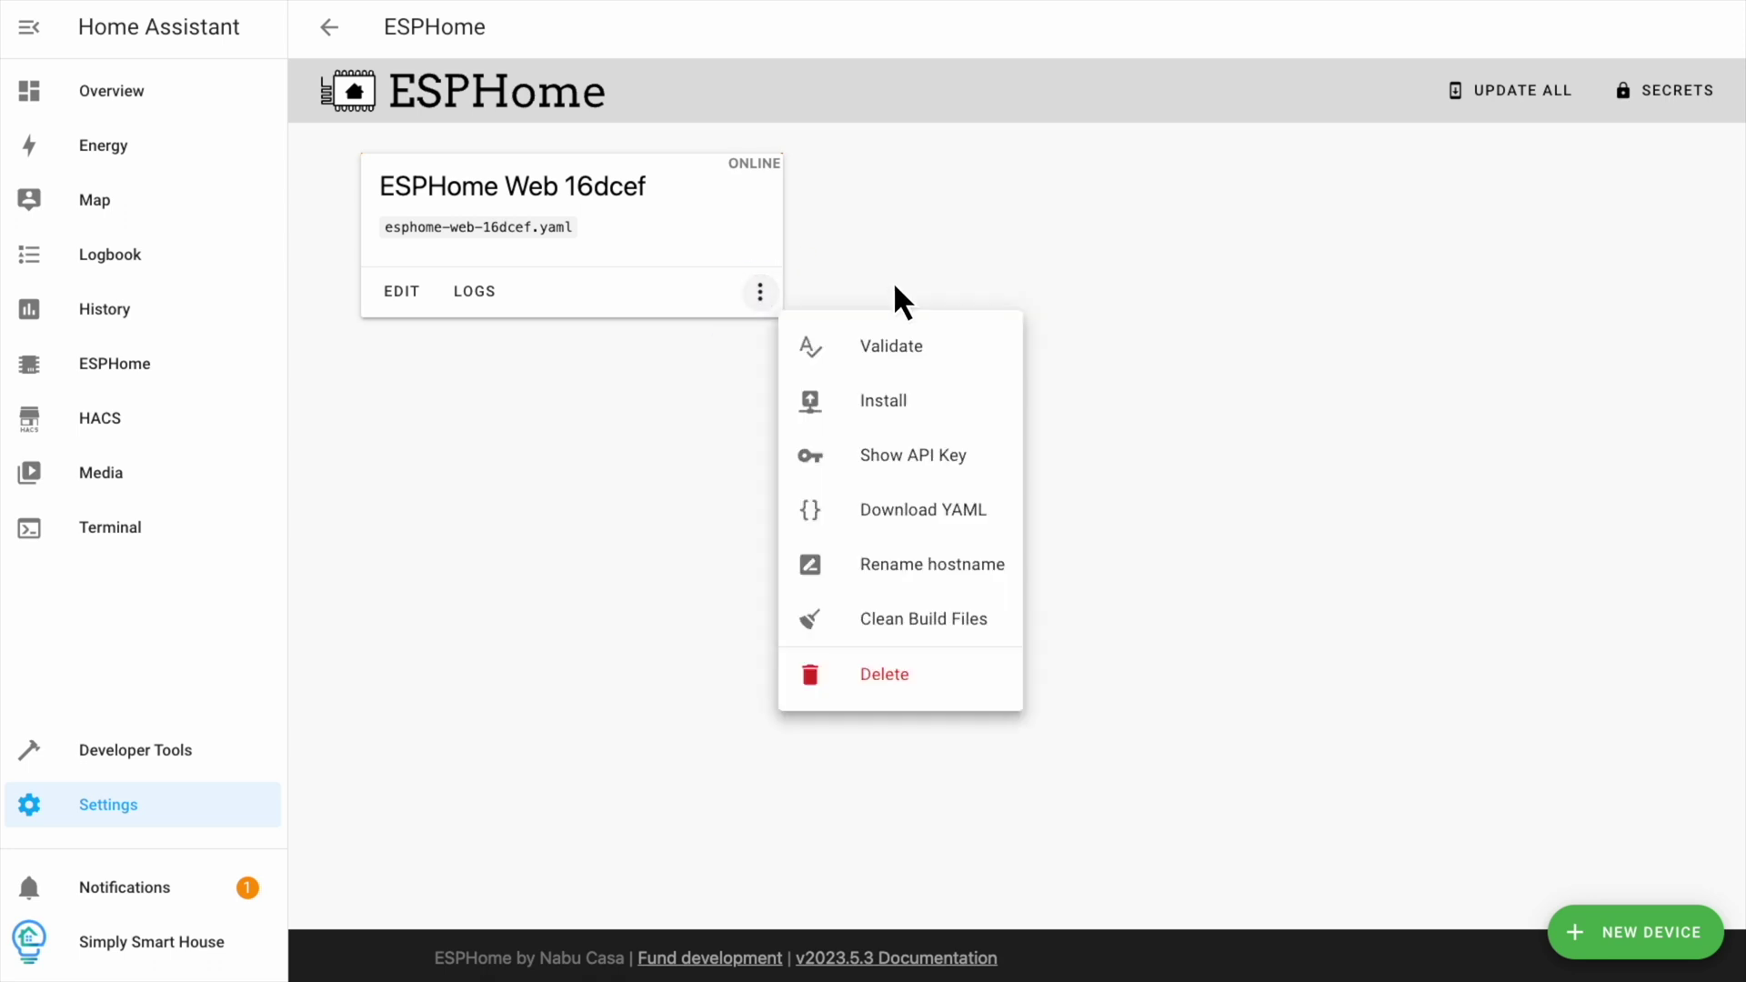
left_click(905, 571)
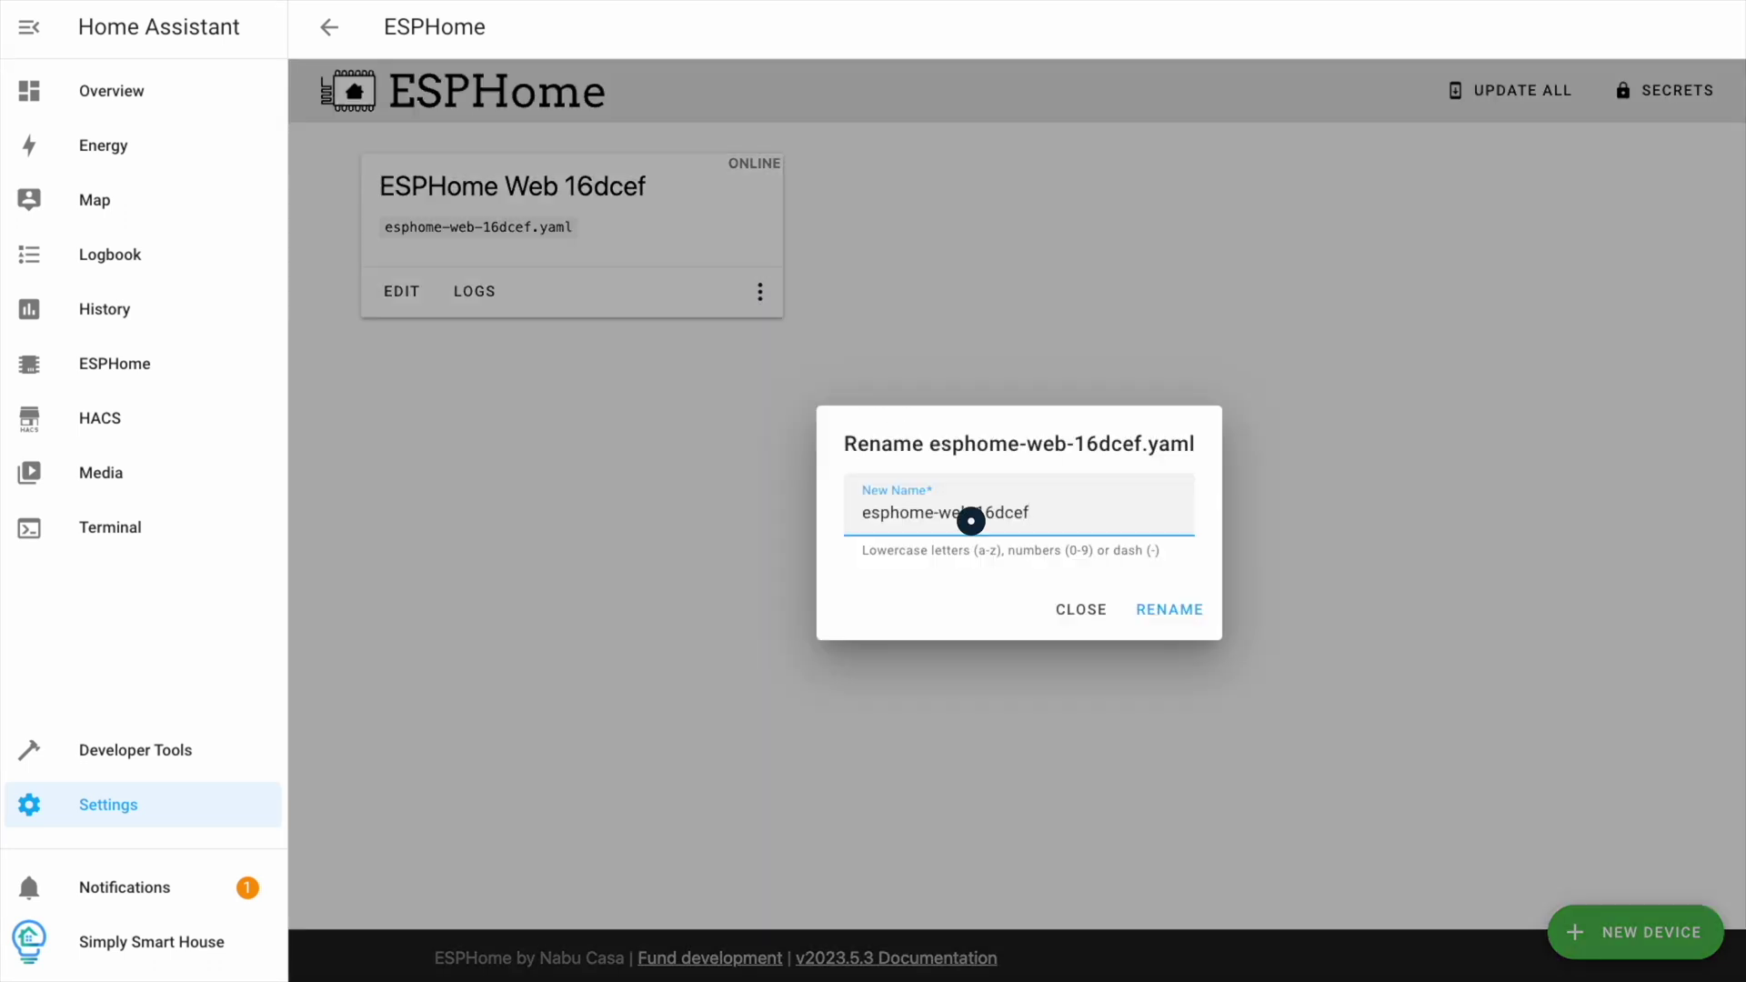
key("ctrl+a")
type("s")
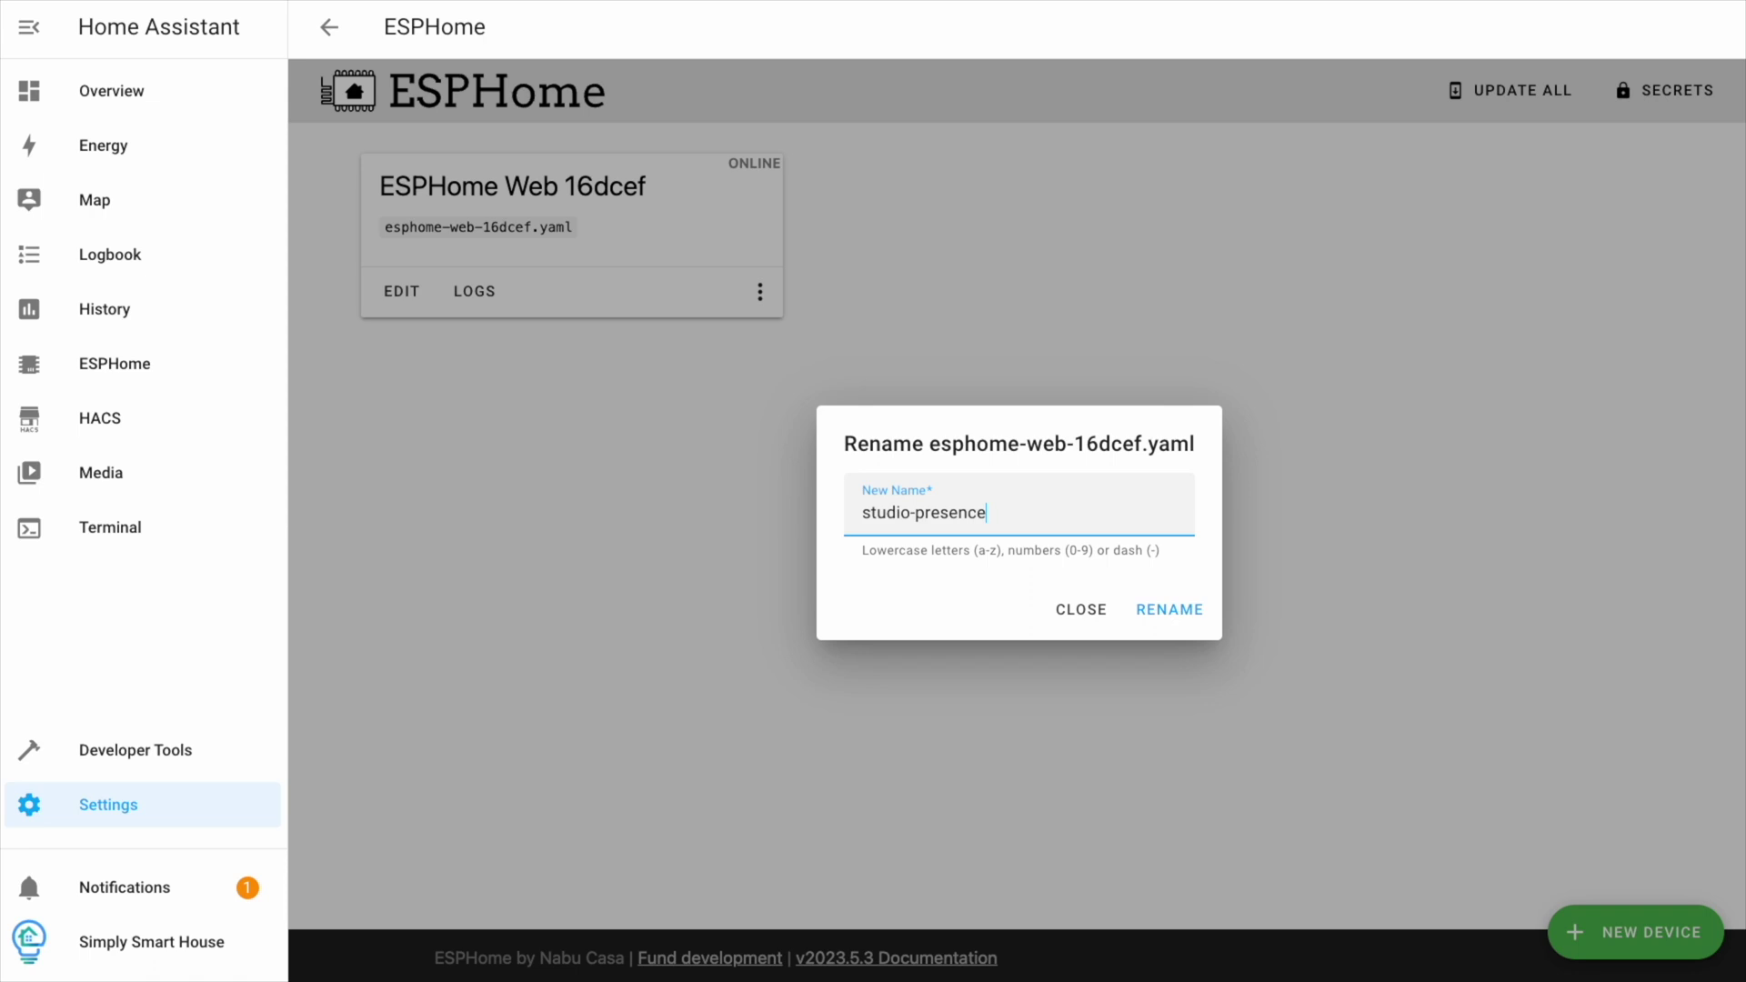
key("Return")
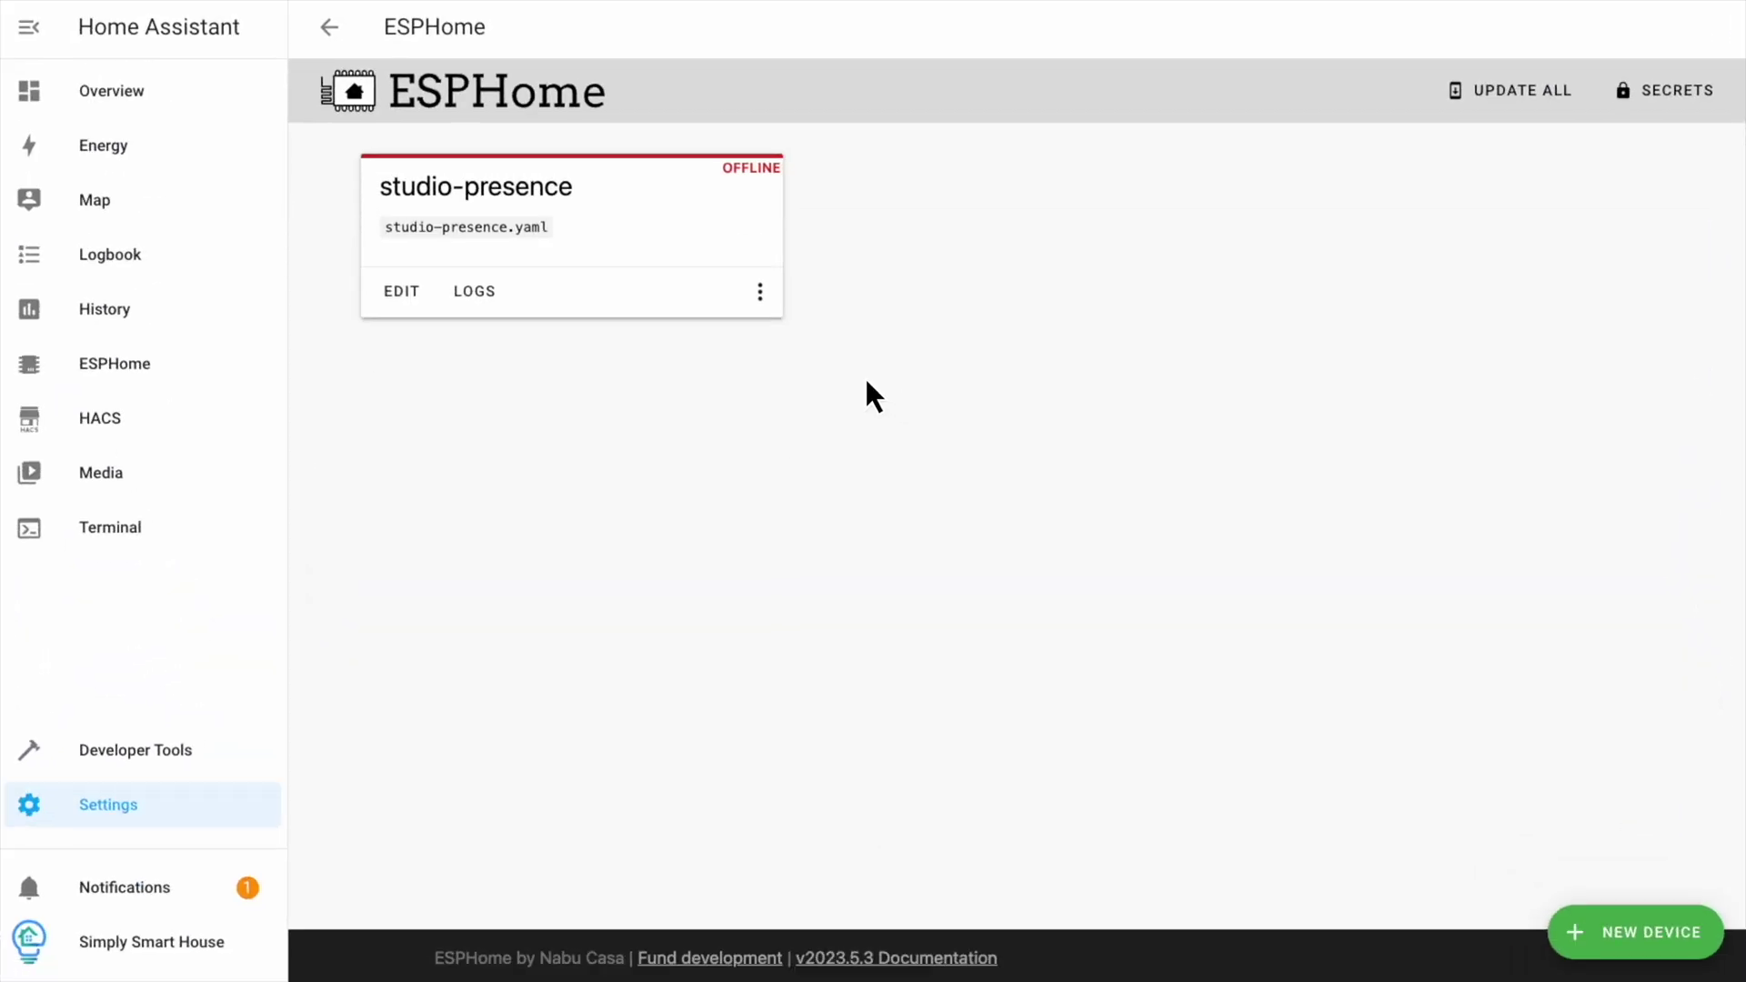
Replace studio-presence.yaml with the pasted LD1115H configuration (uart on GPIO3/GPIO1, 115200 baud).
left_click(401, 291)
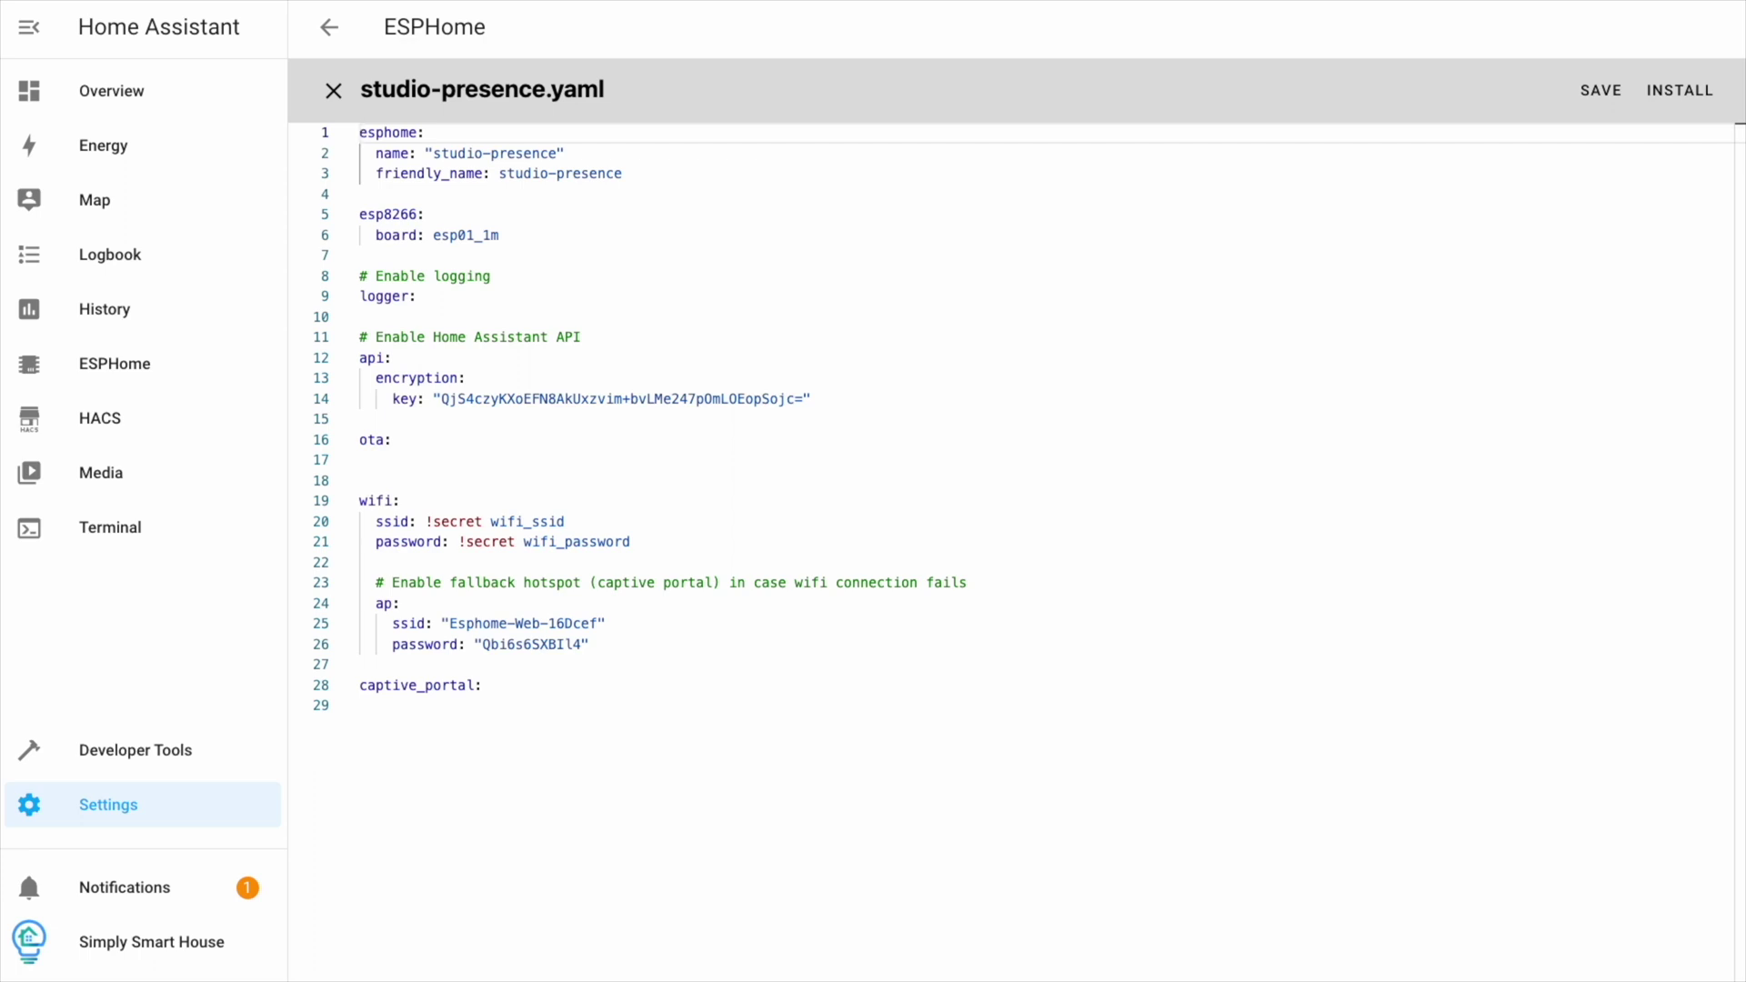
key("ctrl+a")
key("BackSpace")
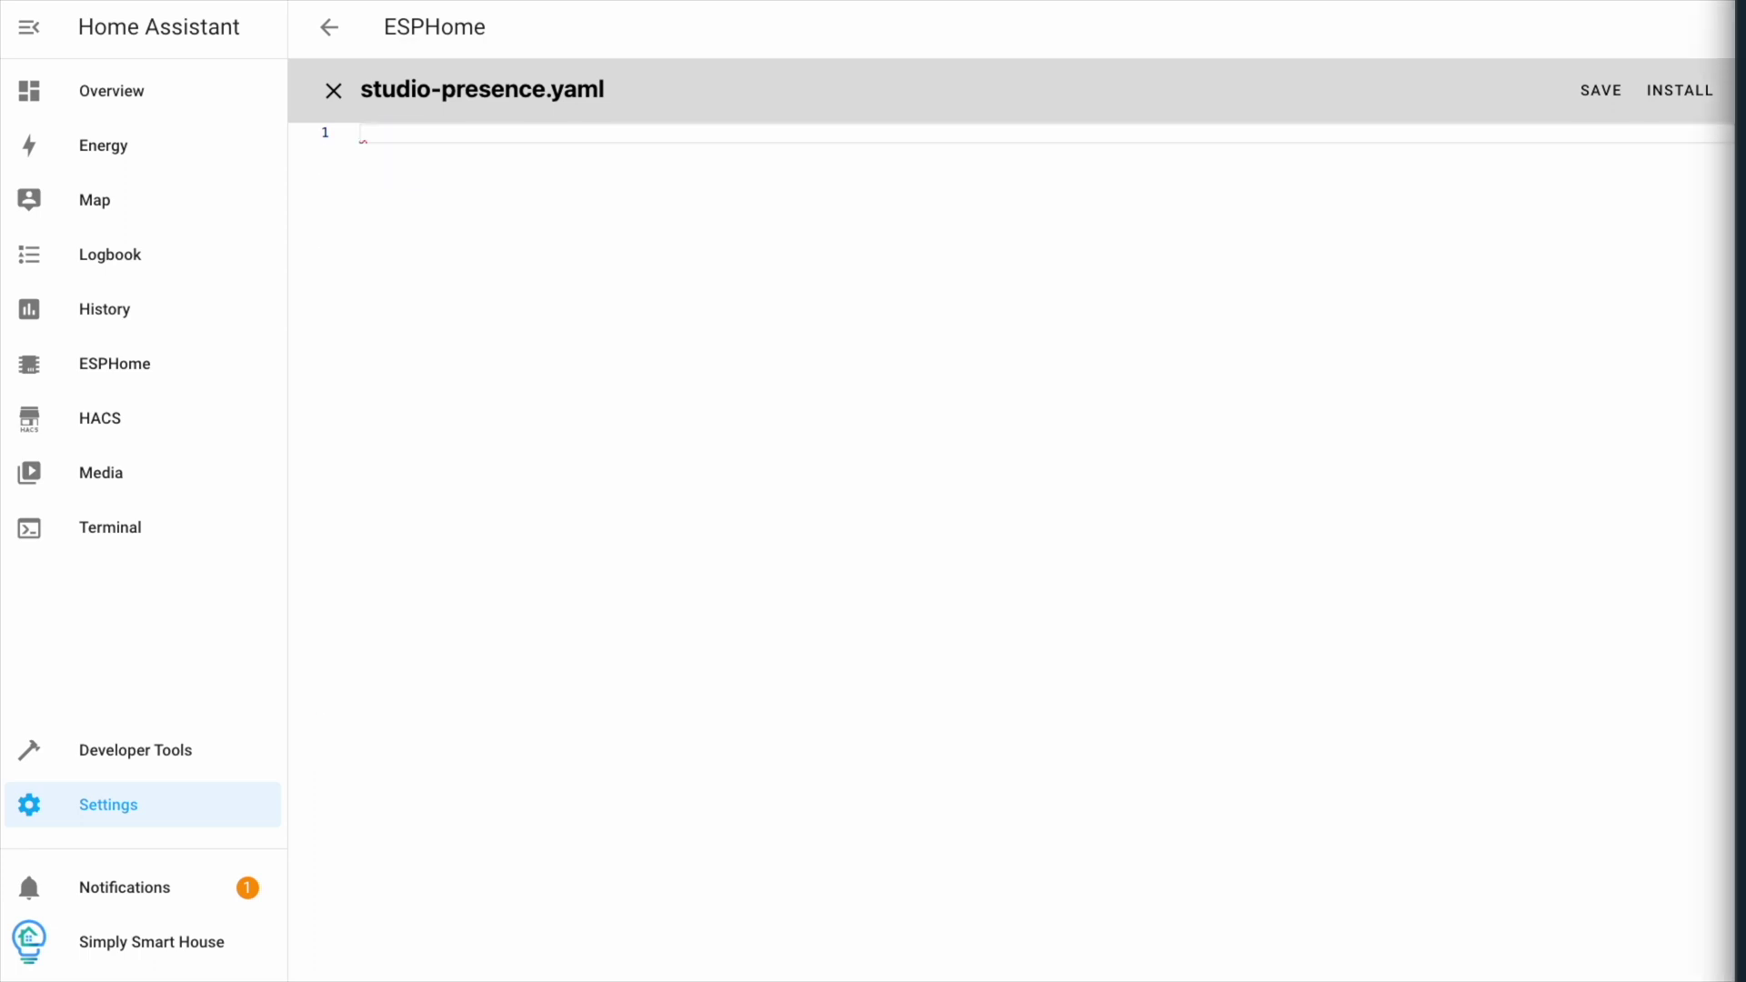
key("ctrl+v")
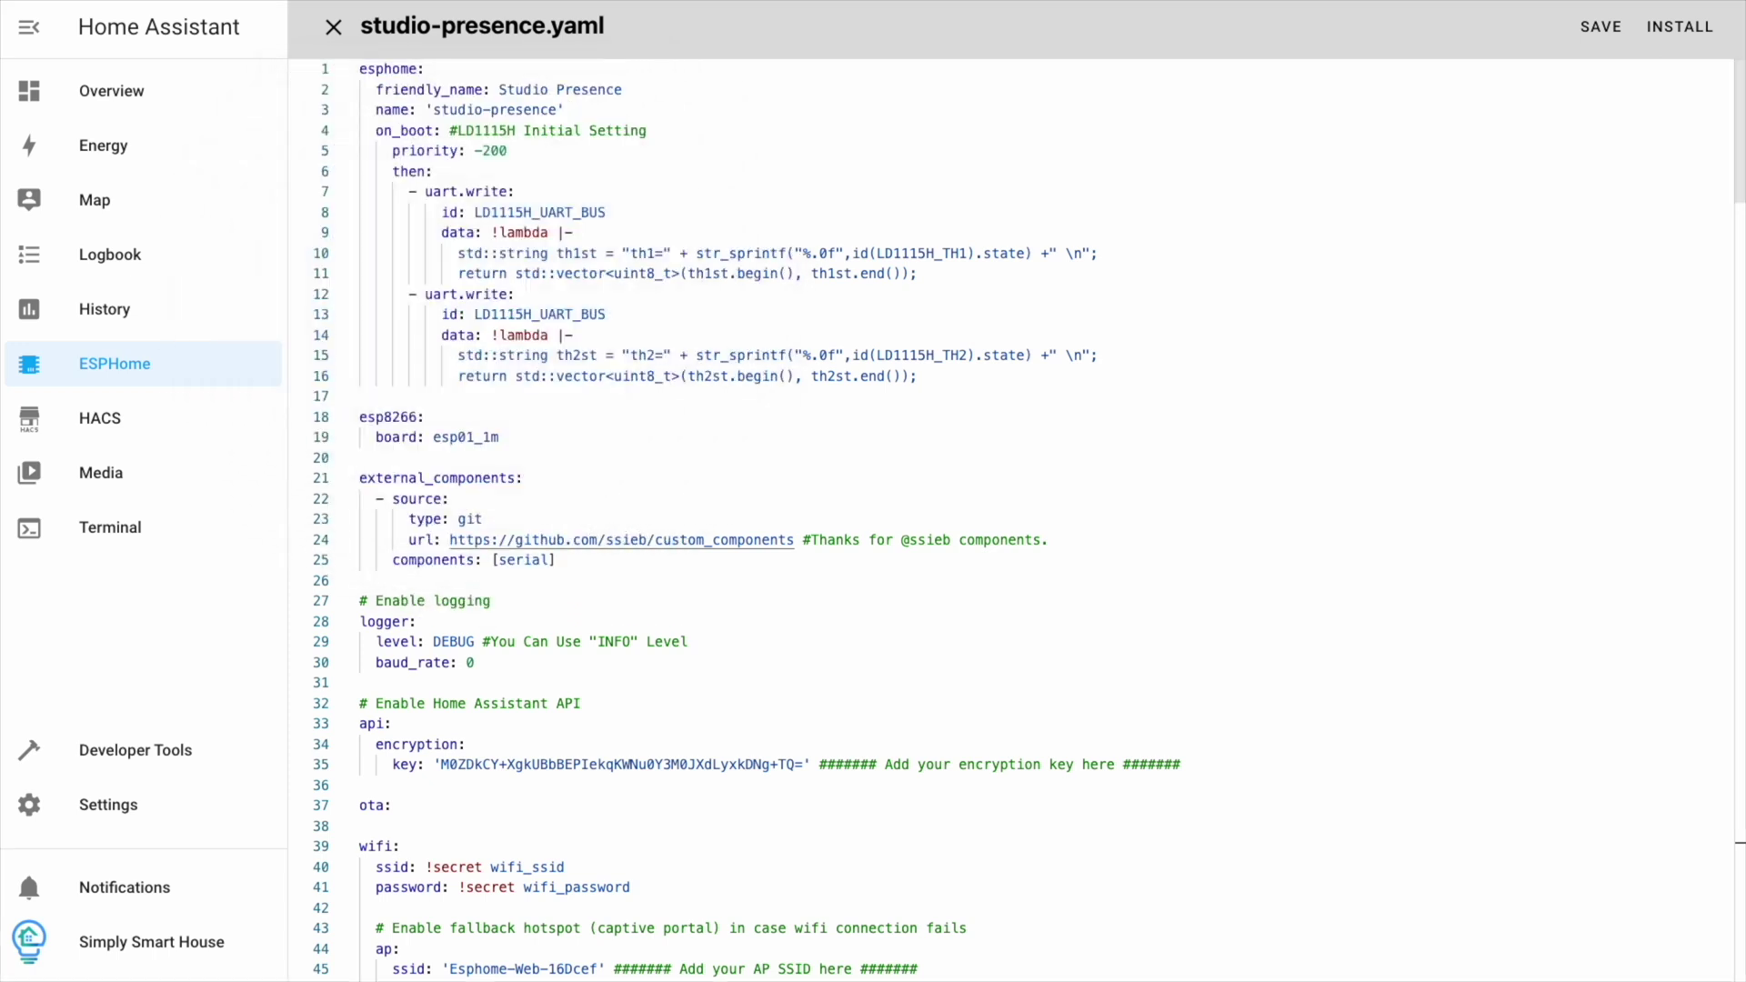
scroll(1000, 518, "down", 3)
scroll(1000, 518, "down", 5)
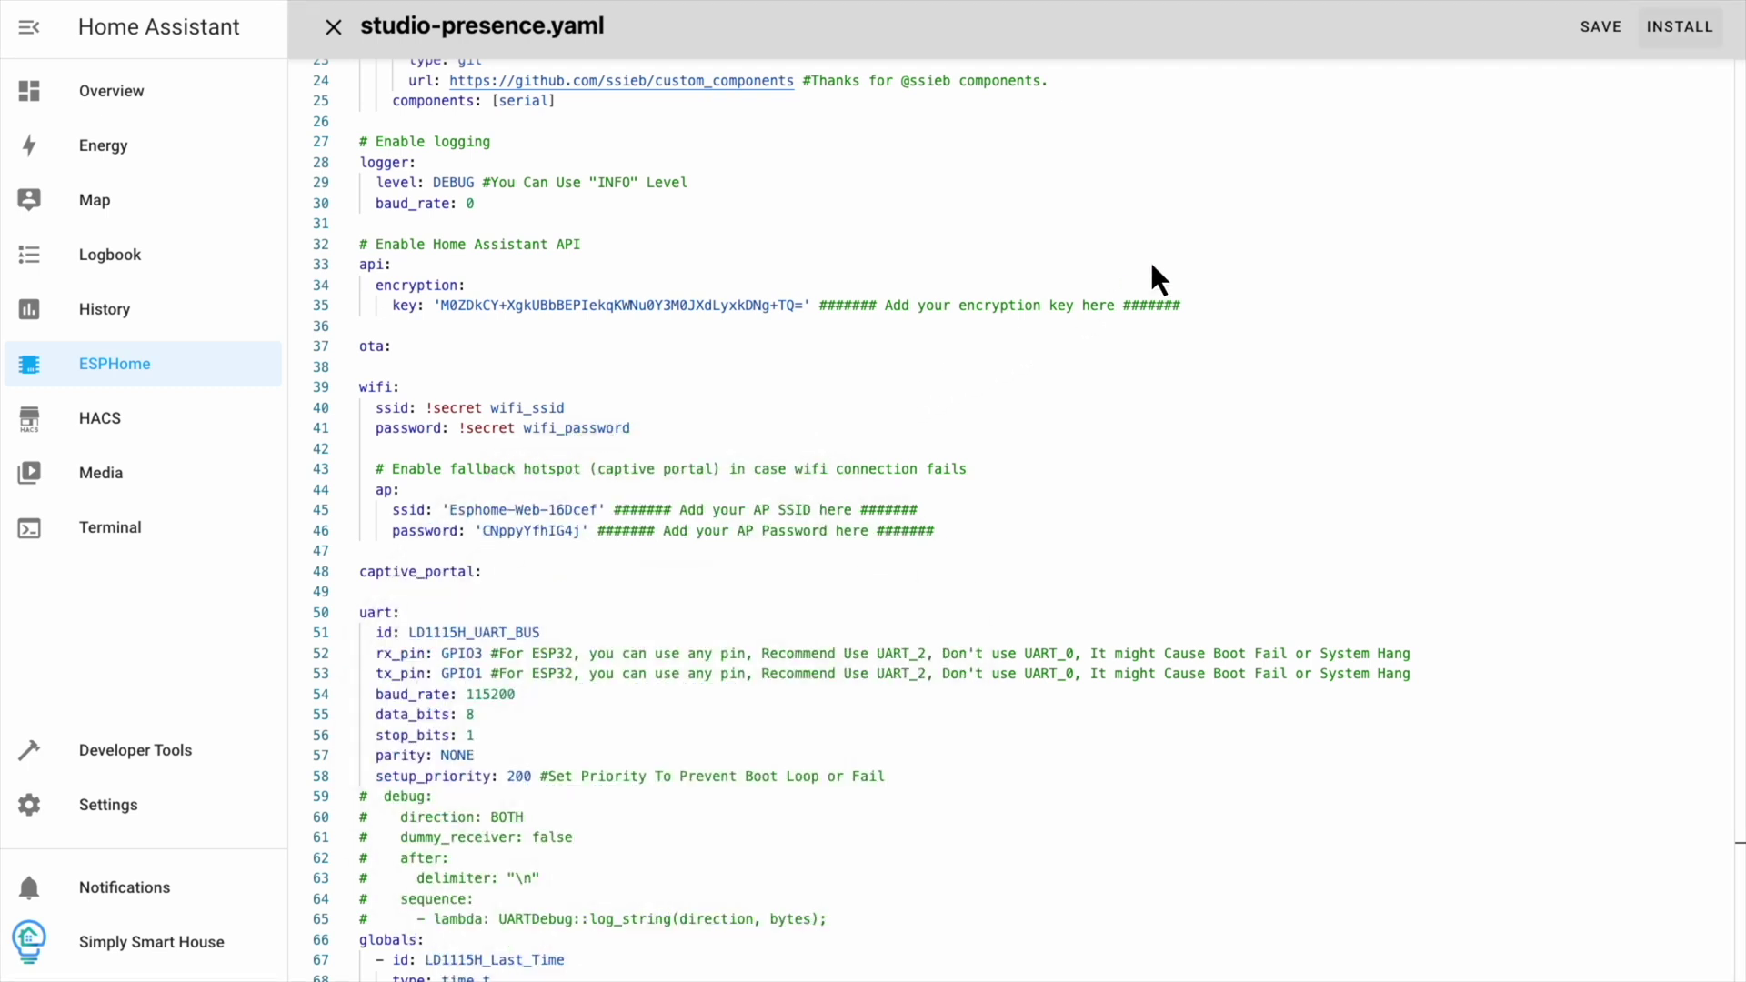
Save and wirelessly install the new firmware, then add the discovered Studio Presence integration and view its device page.
left_click(1664, 29)
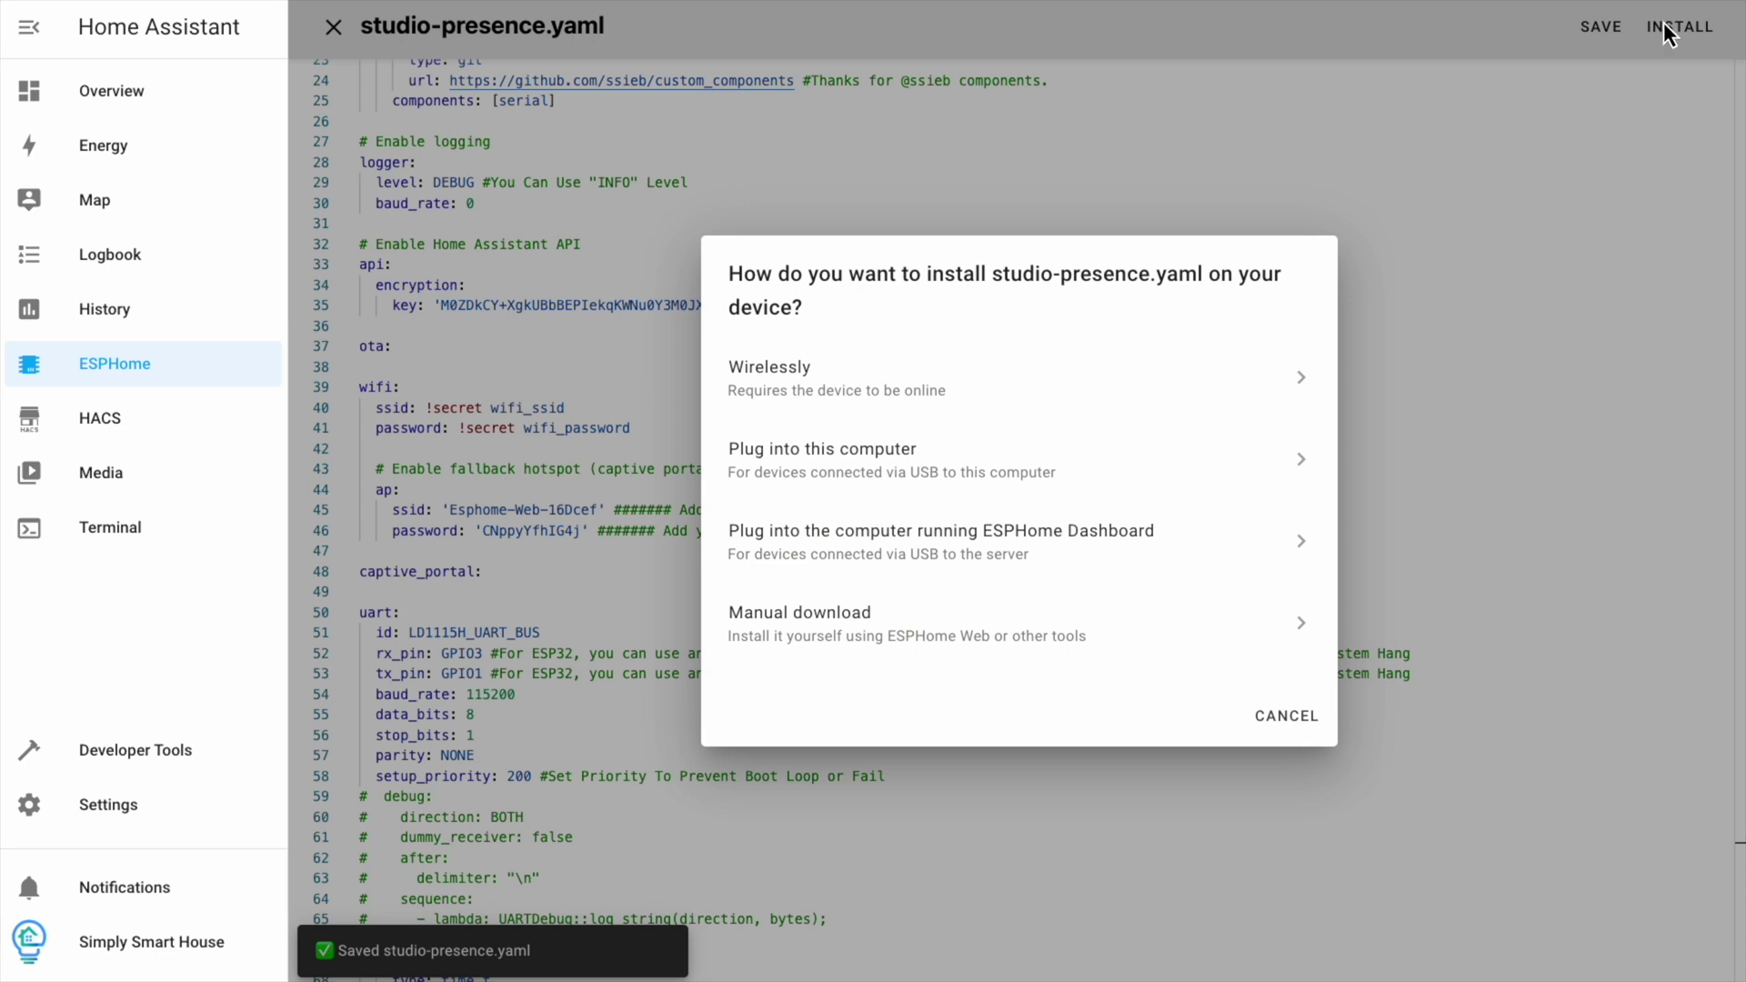
left_click(864, 382)
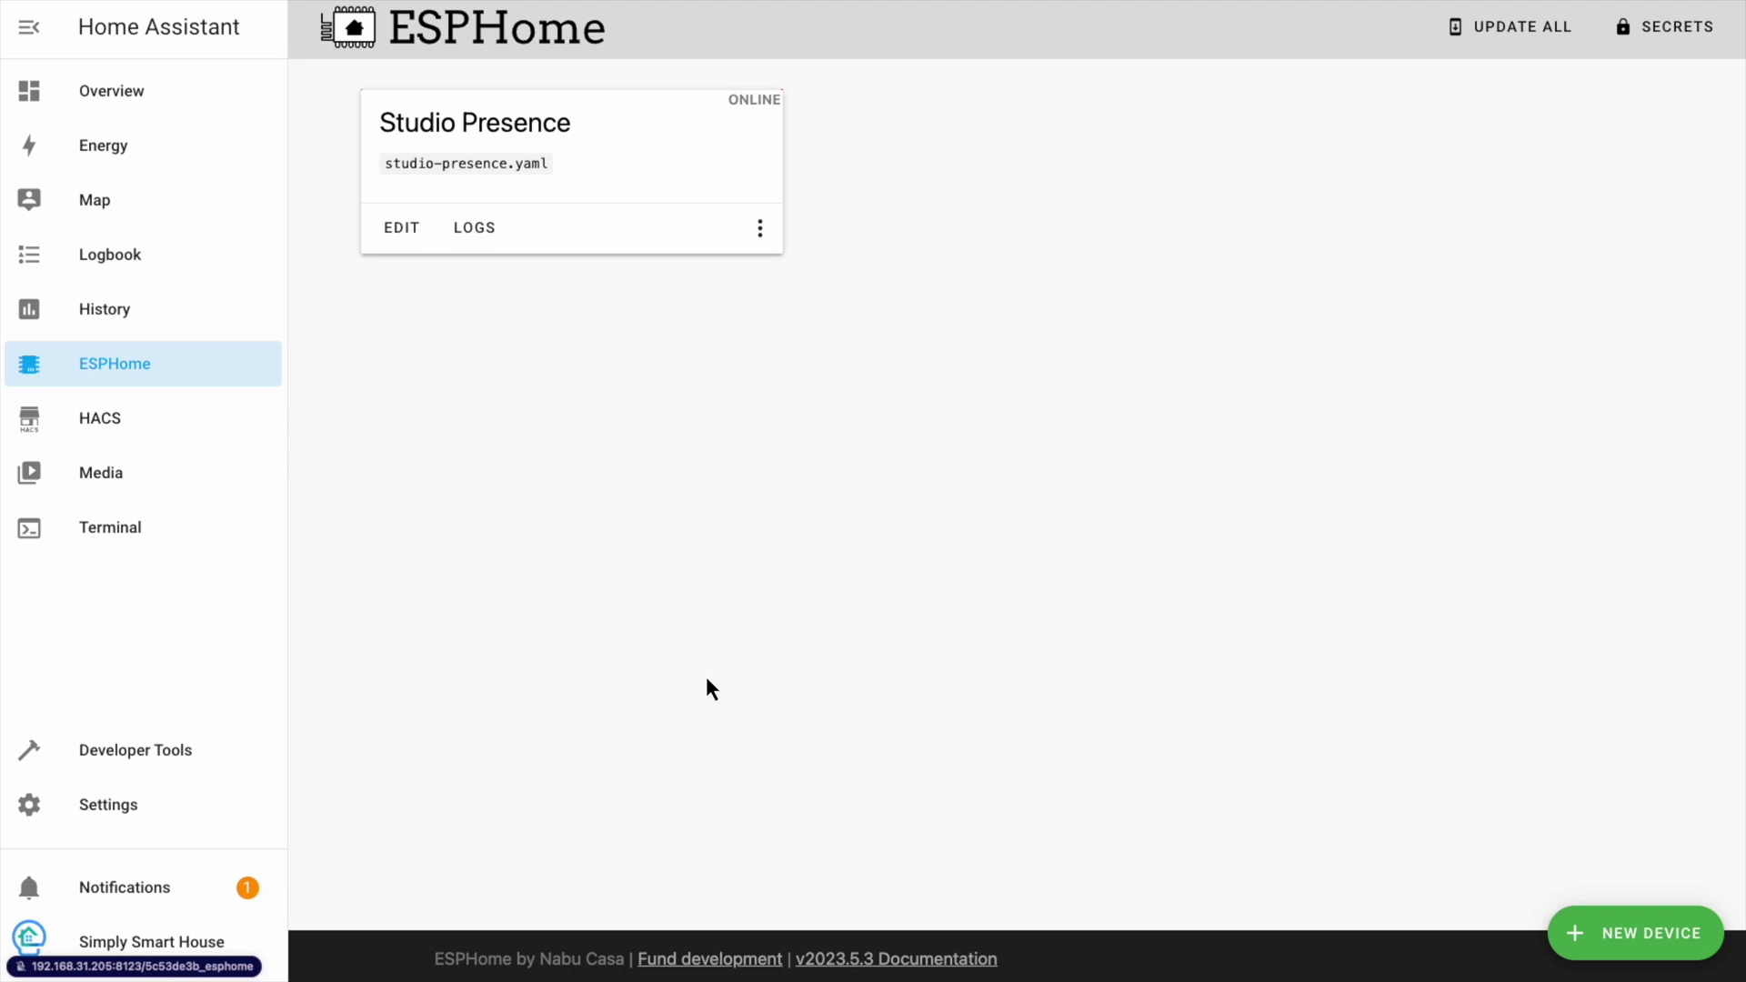
left_click(149, 889)
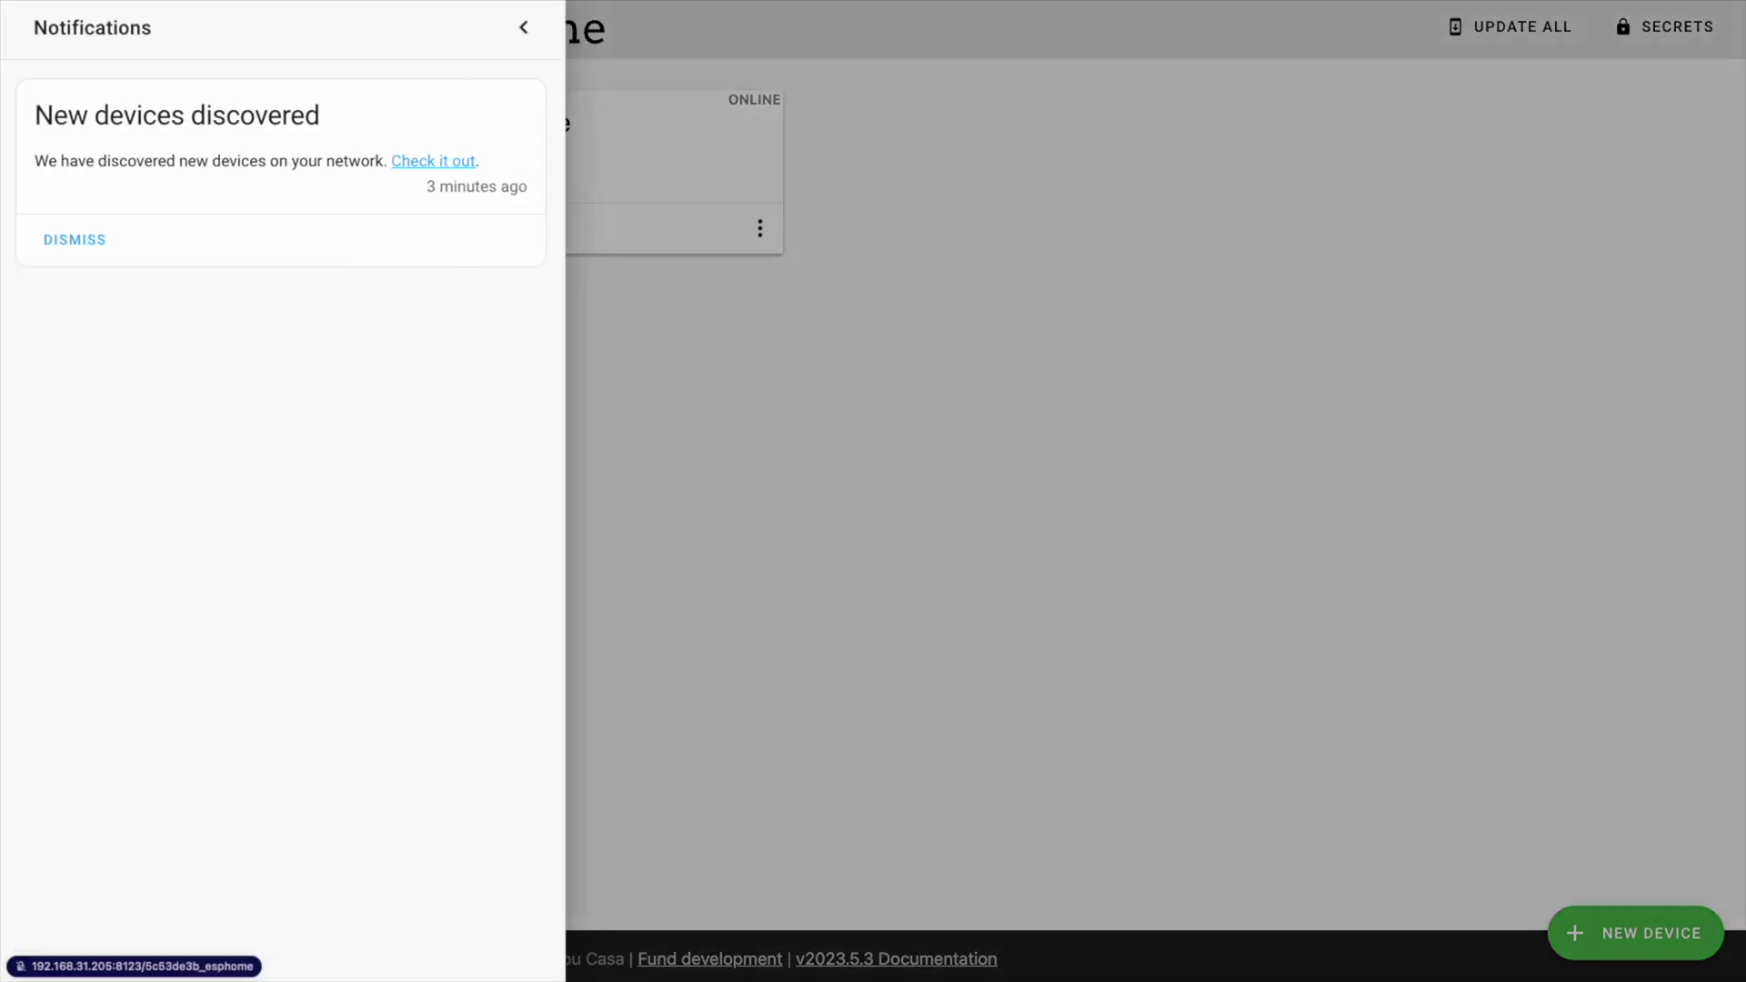
left_click(436, 163)
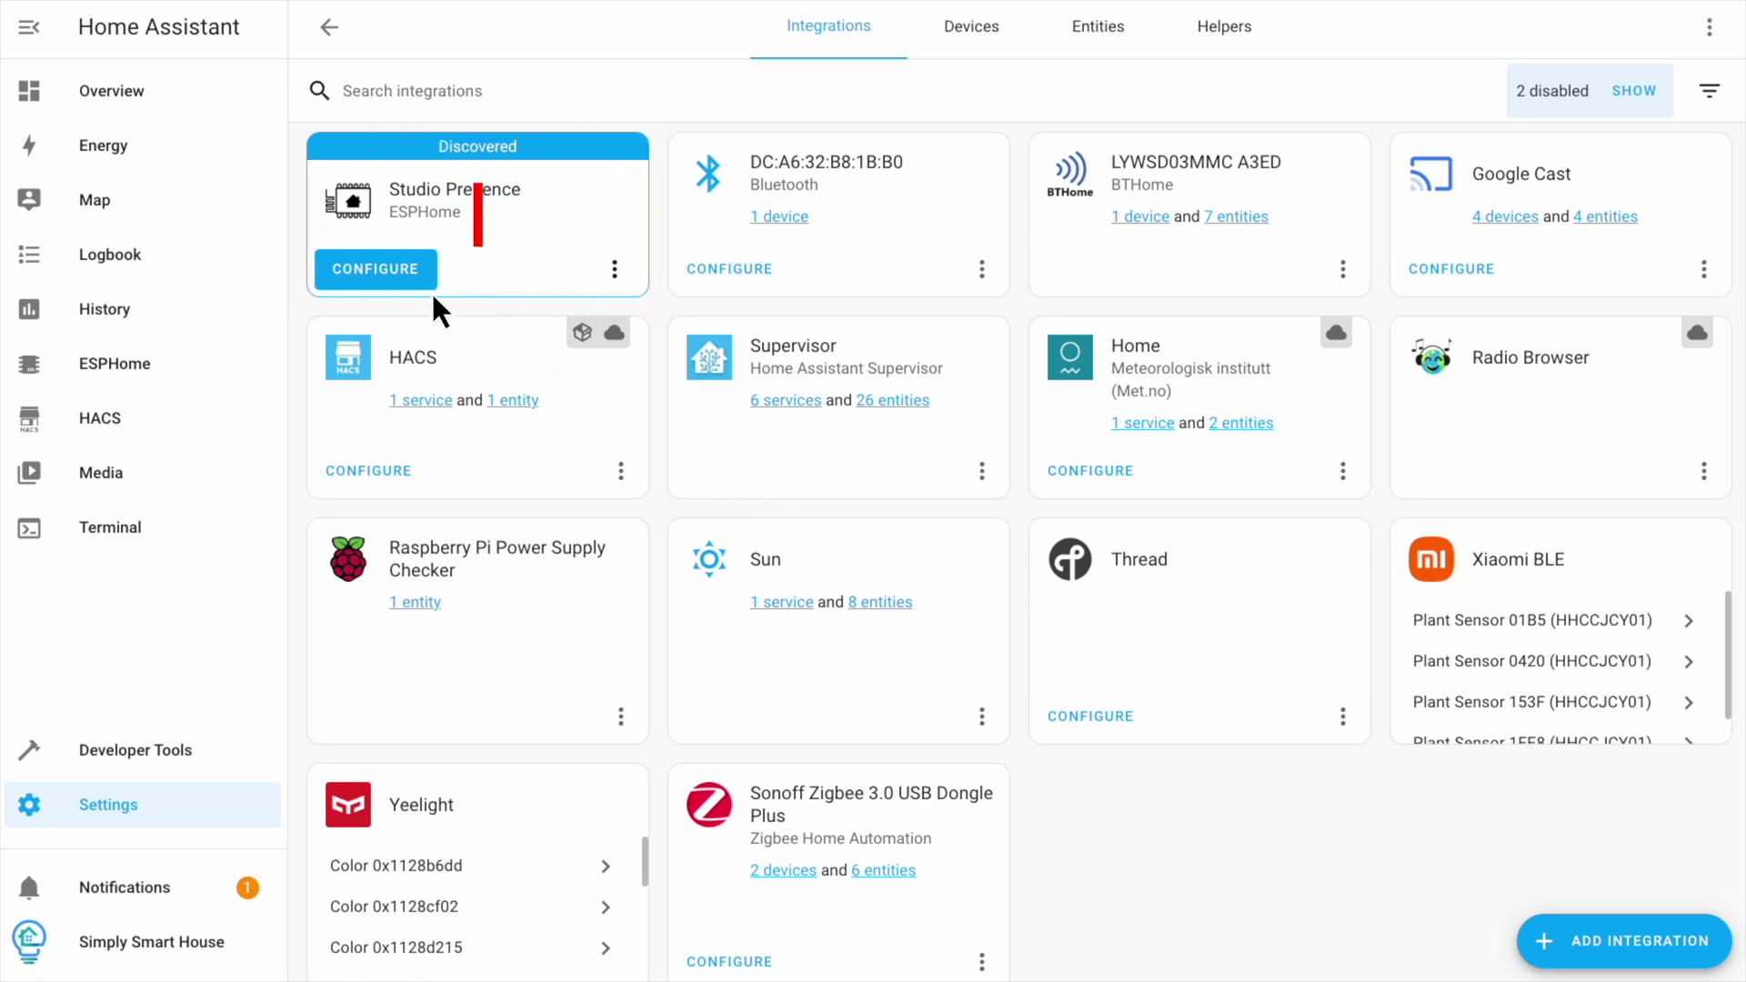
left_click(377, 269)
left_click(1140, 557)
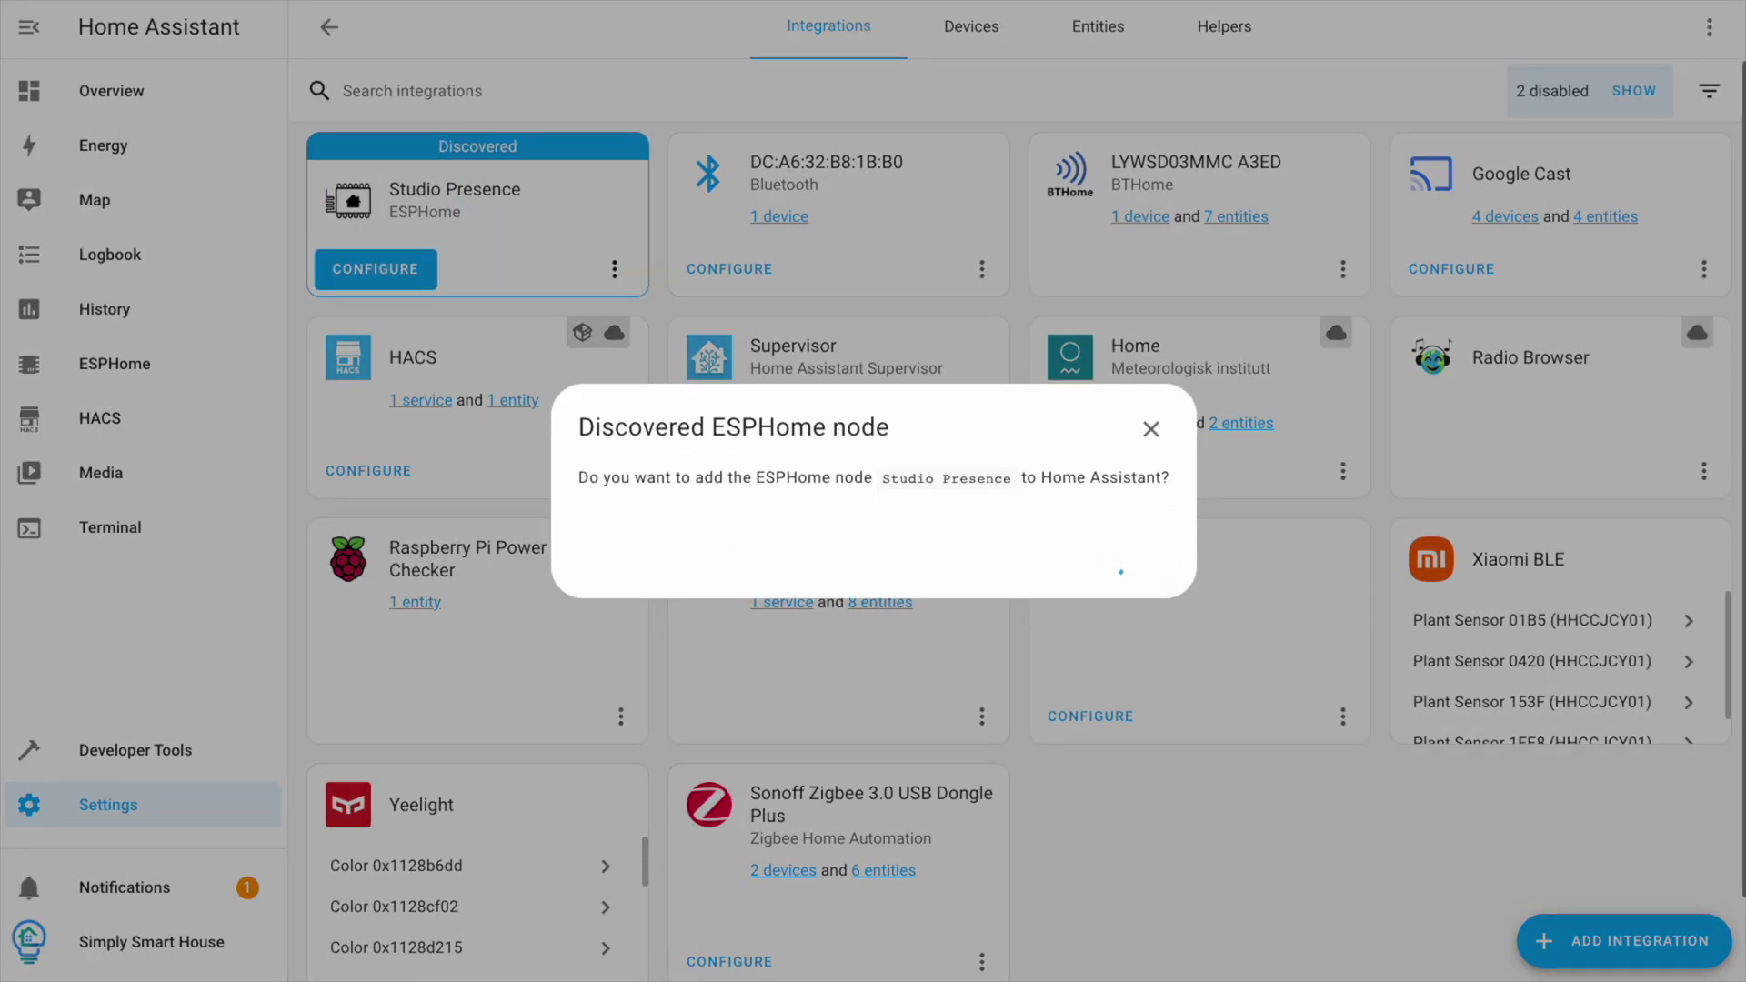
left_click(1044, 640)
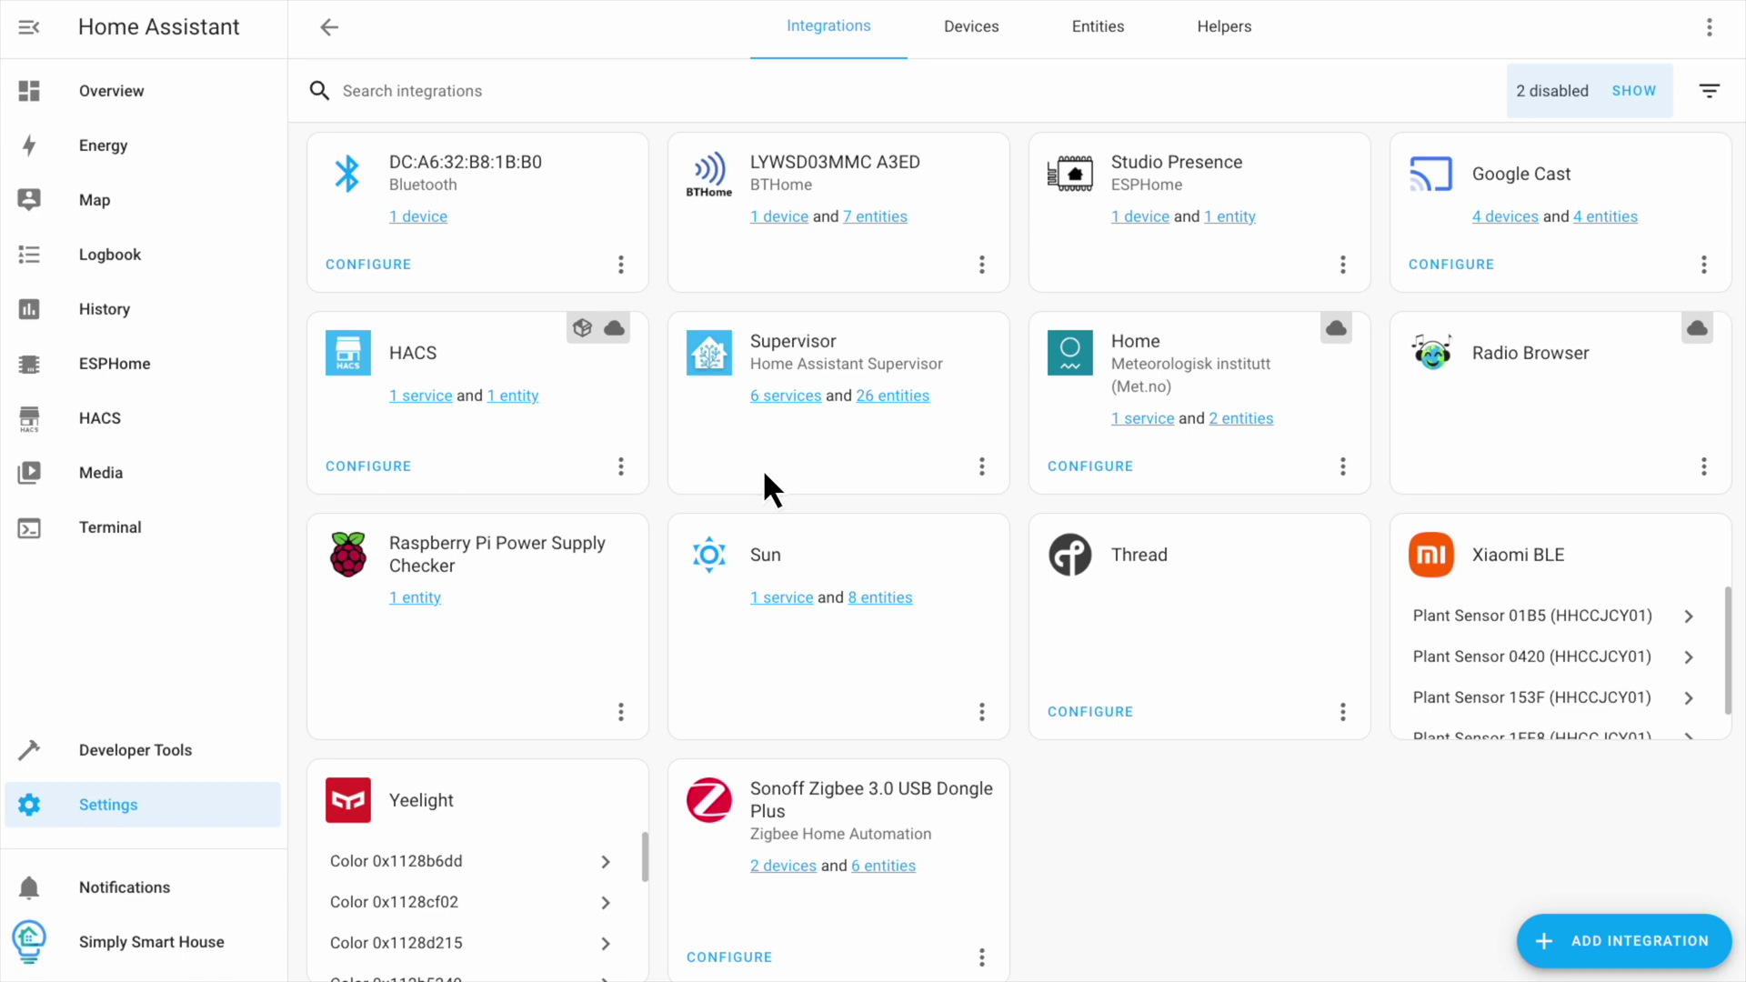
left_click(1139, 218)
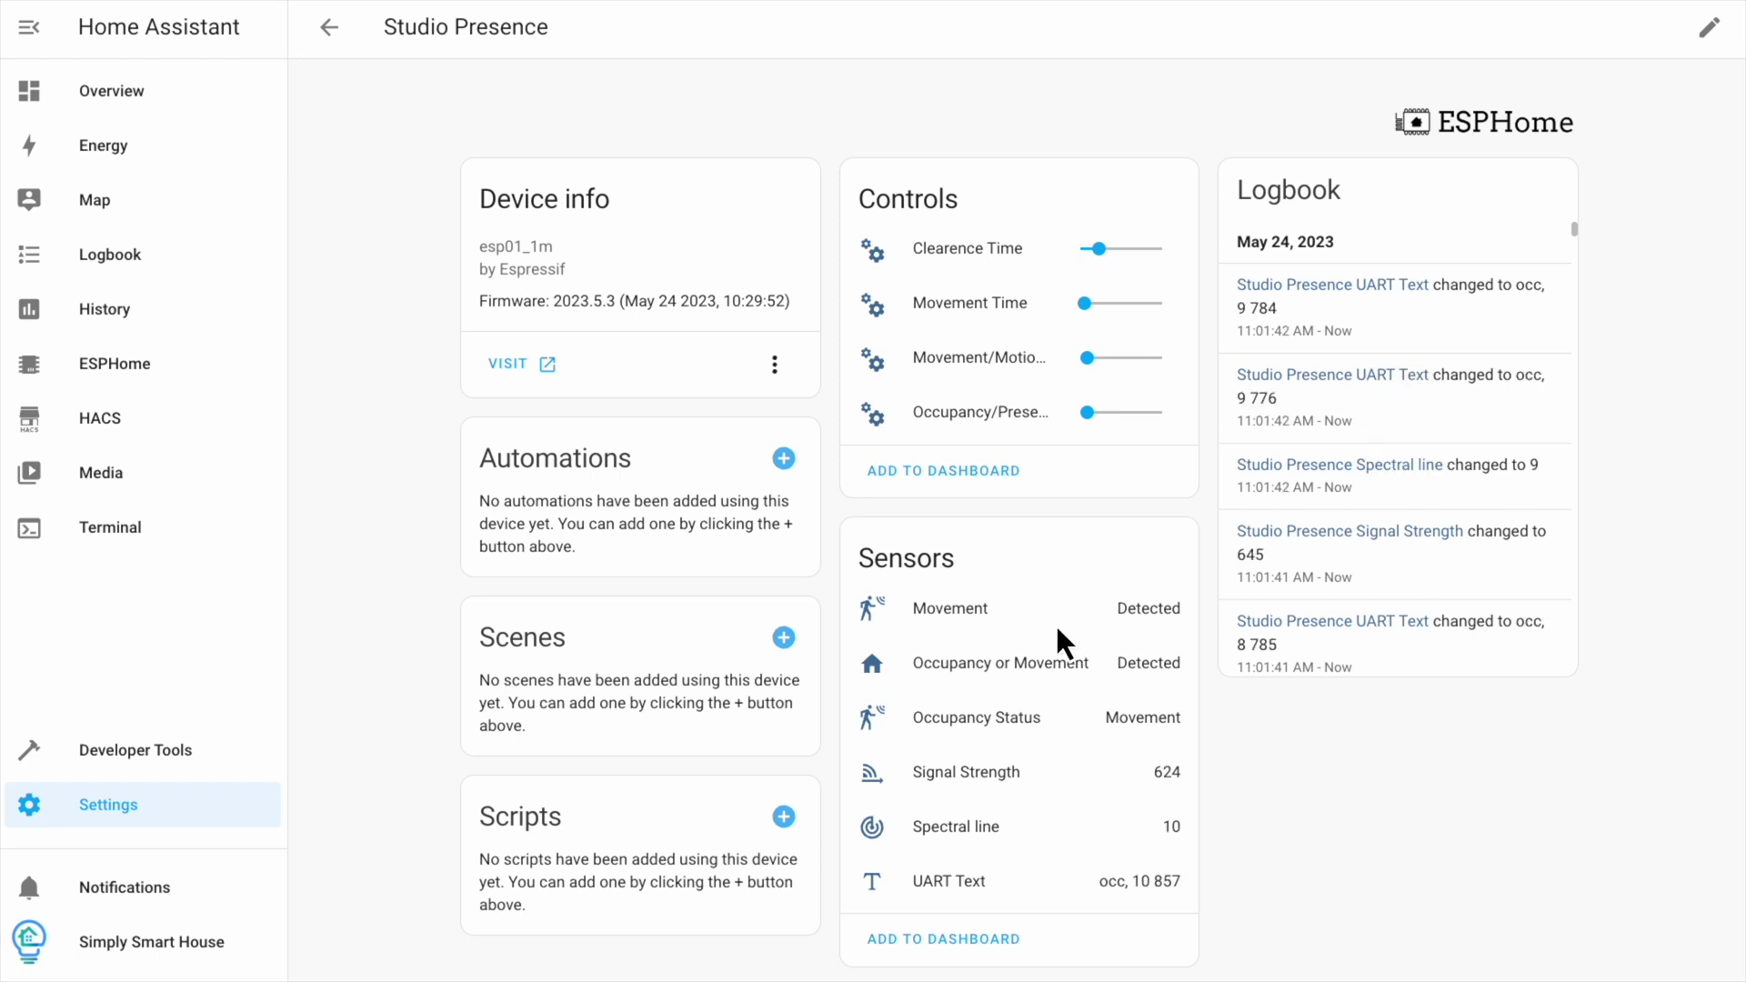
Create an automation triggered by Studio Presence became occupied, with trigger ID detected.
left_click(784, 458)
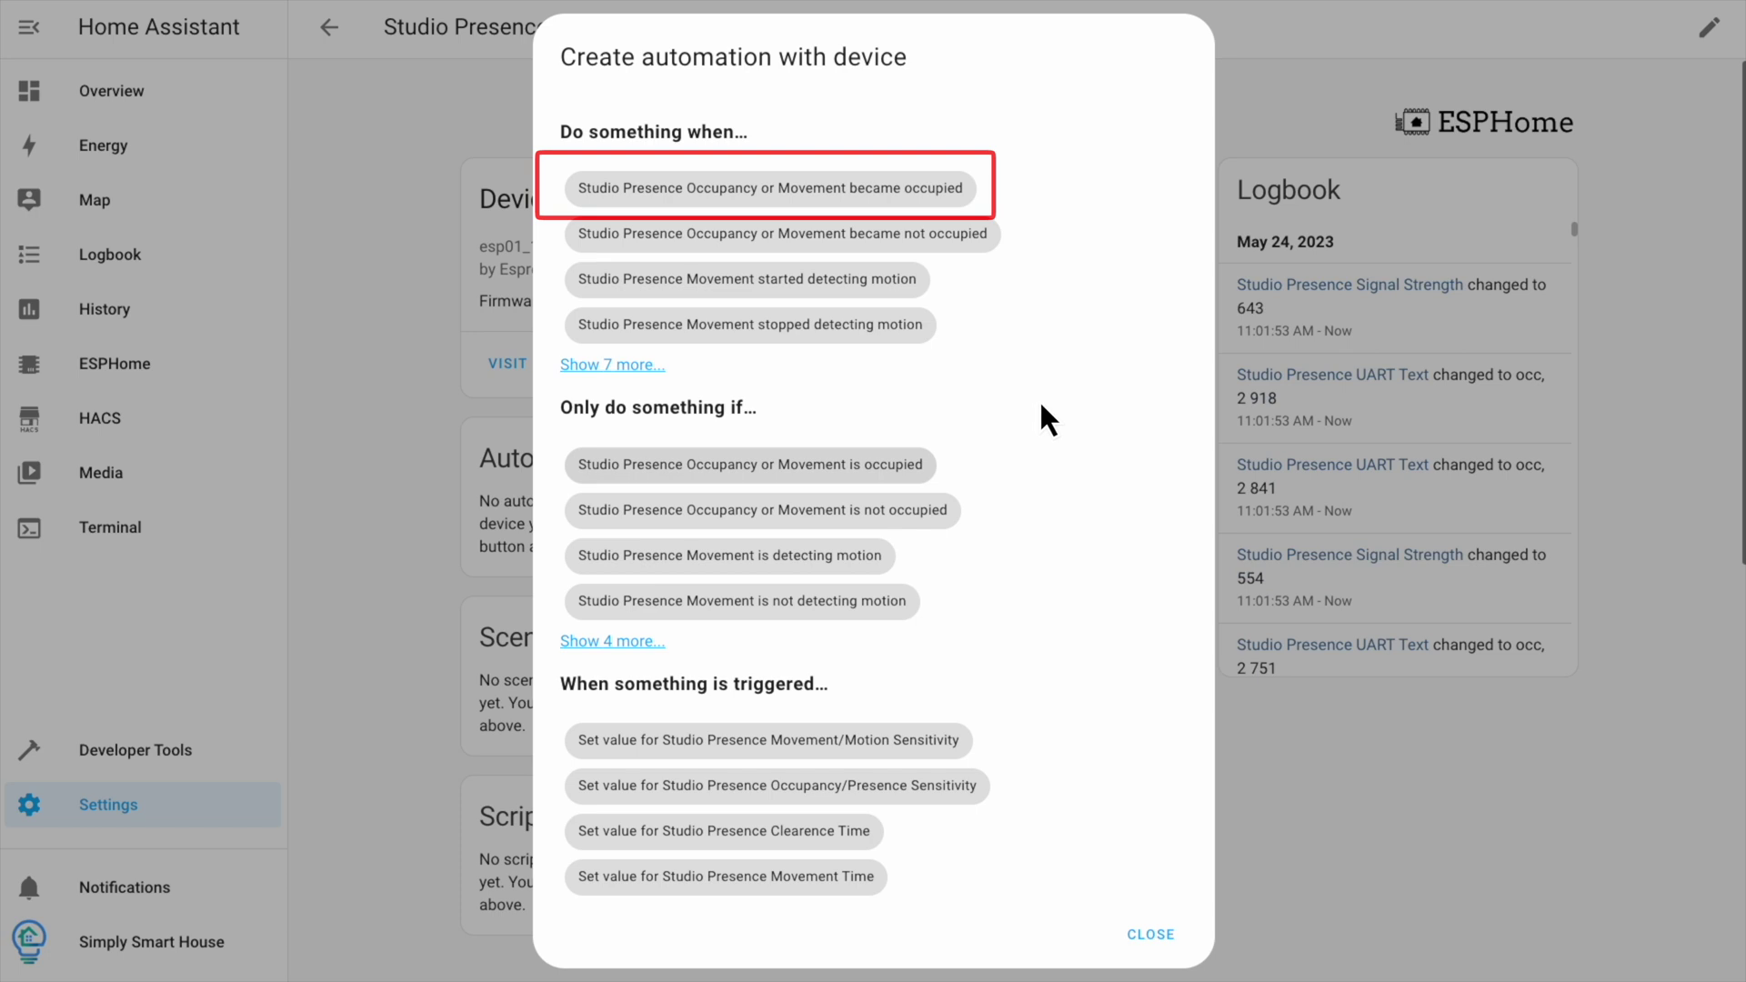
left_click(627, 187)
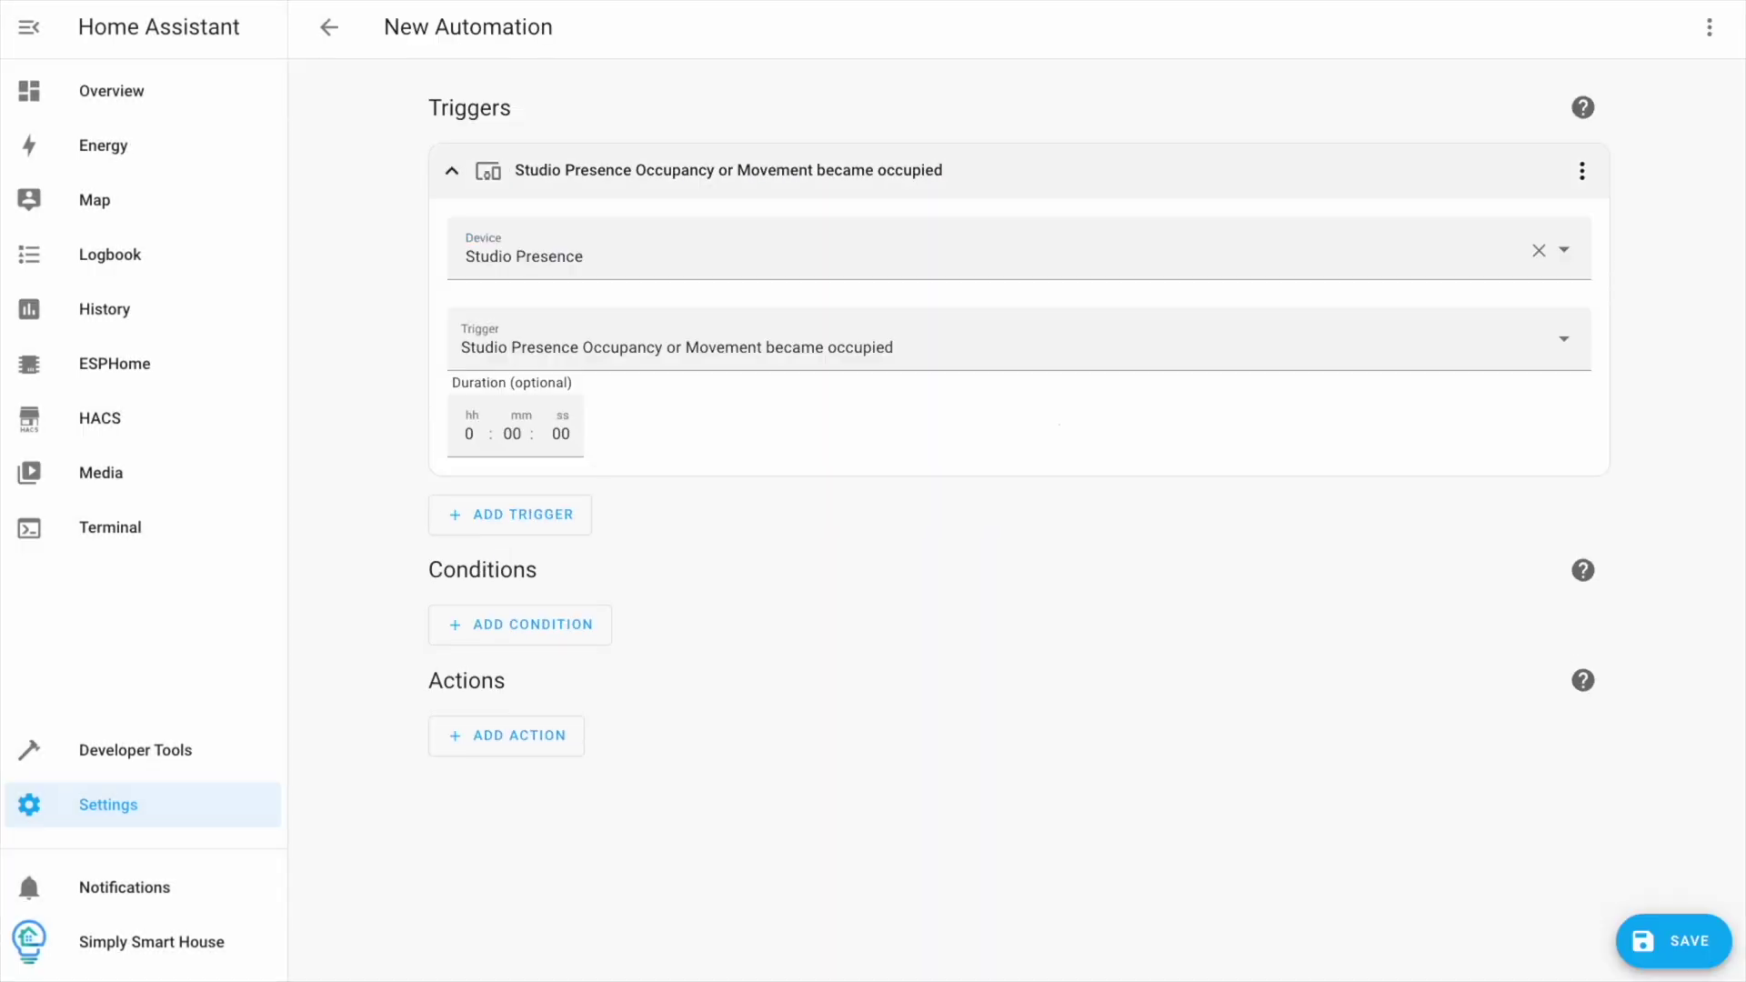
left_click(1582, 173)
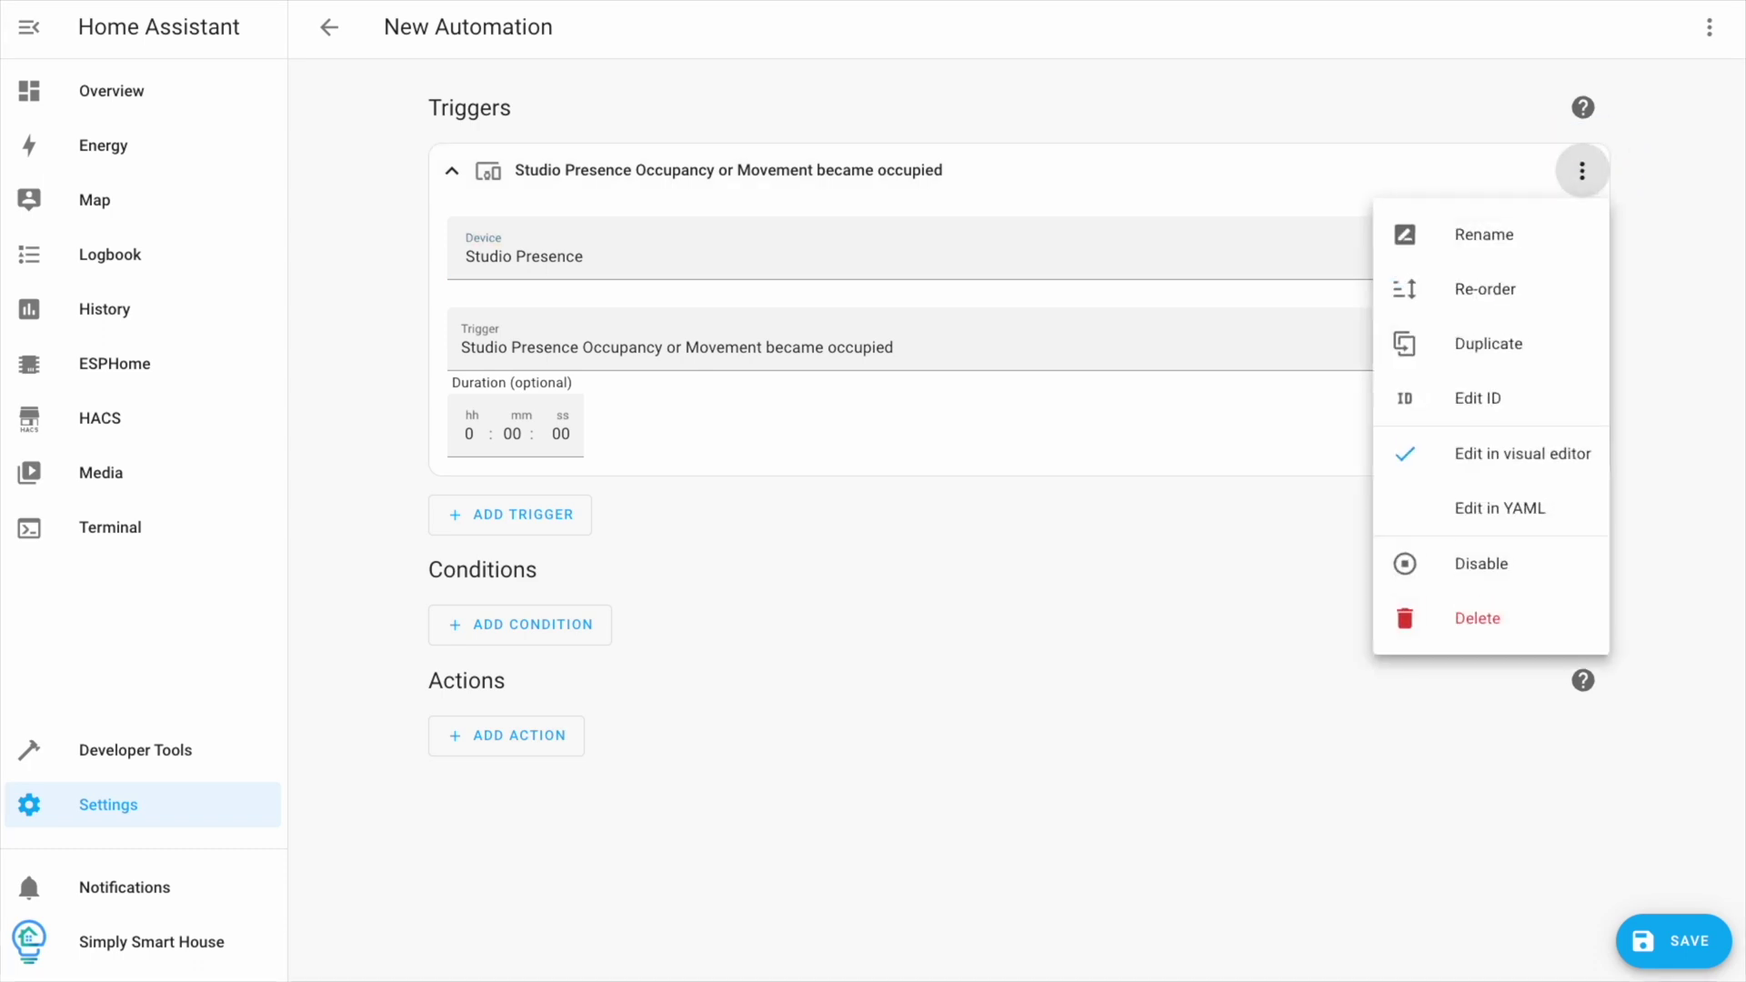
left_click(1478, 399)
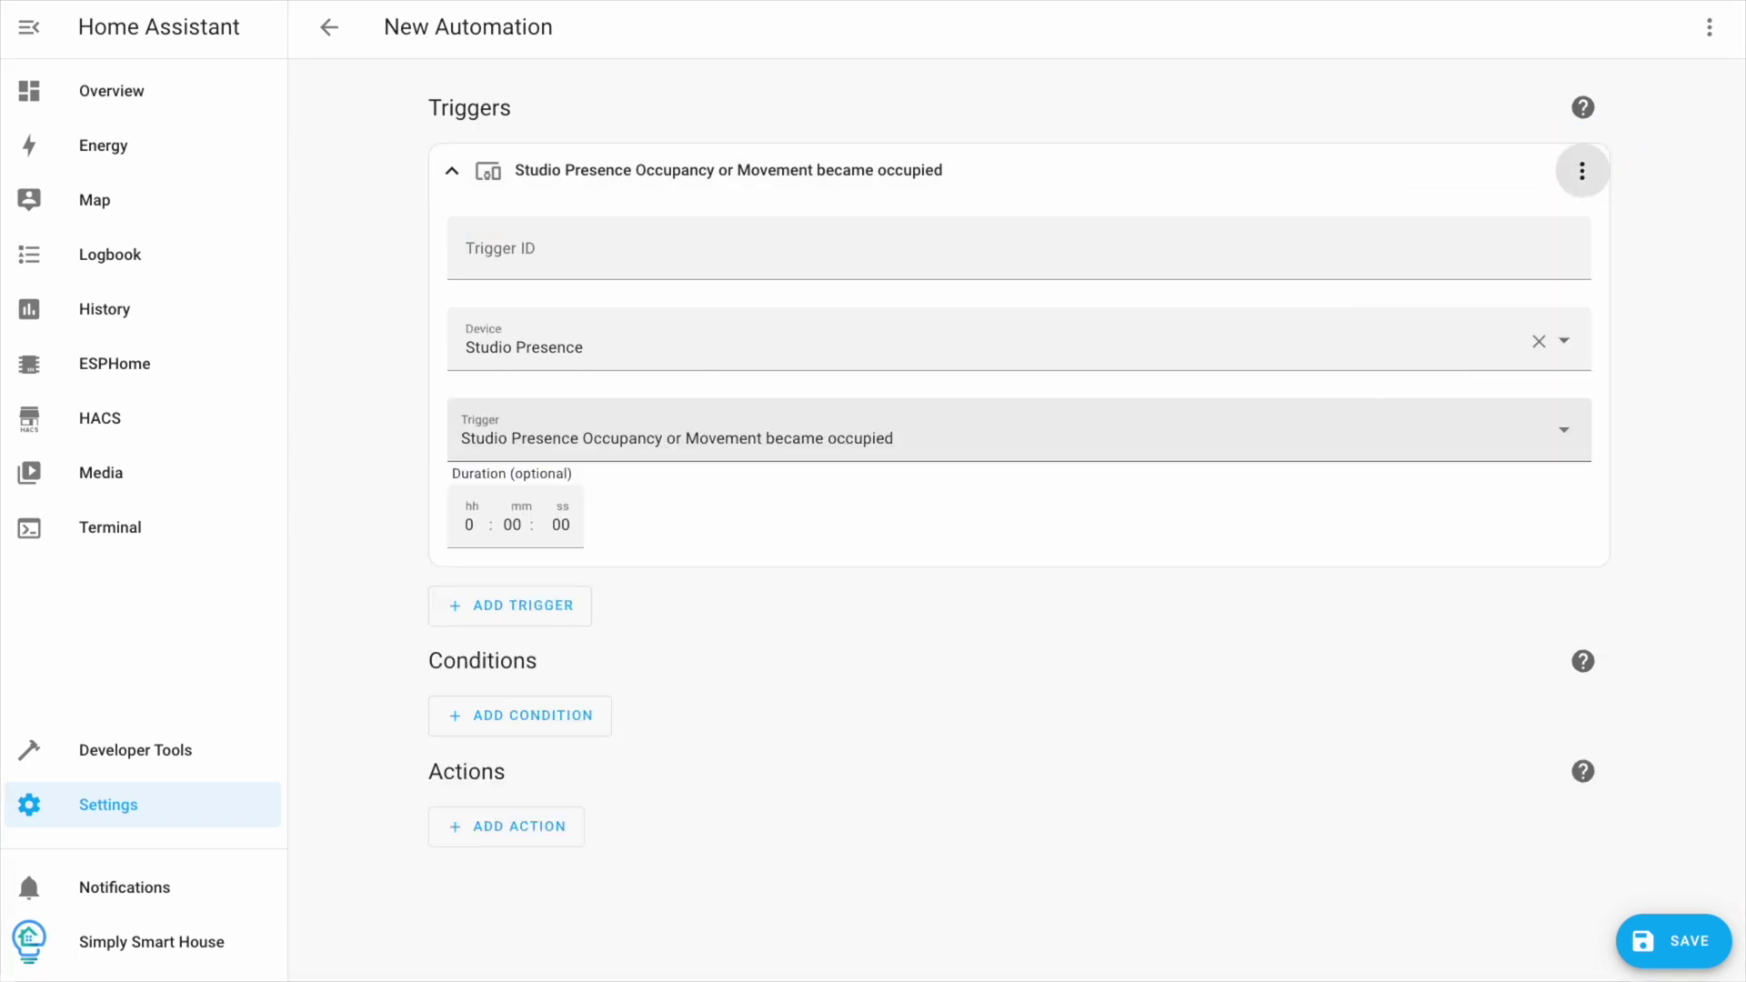
left_click(467, 255)
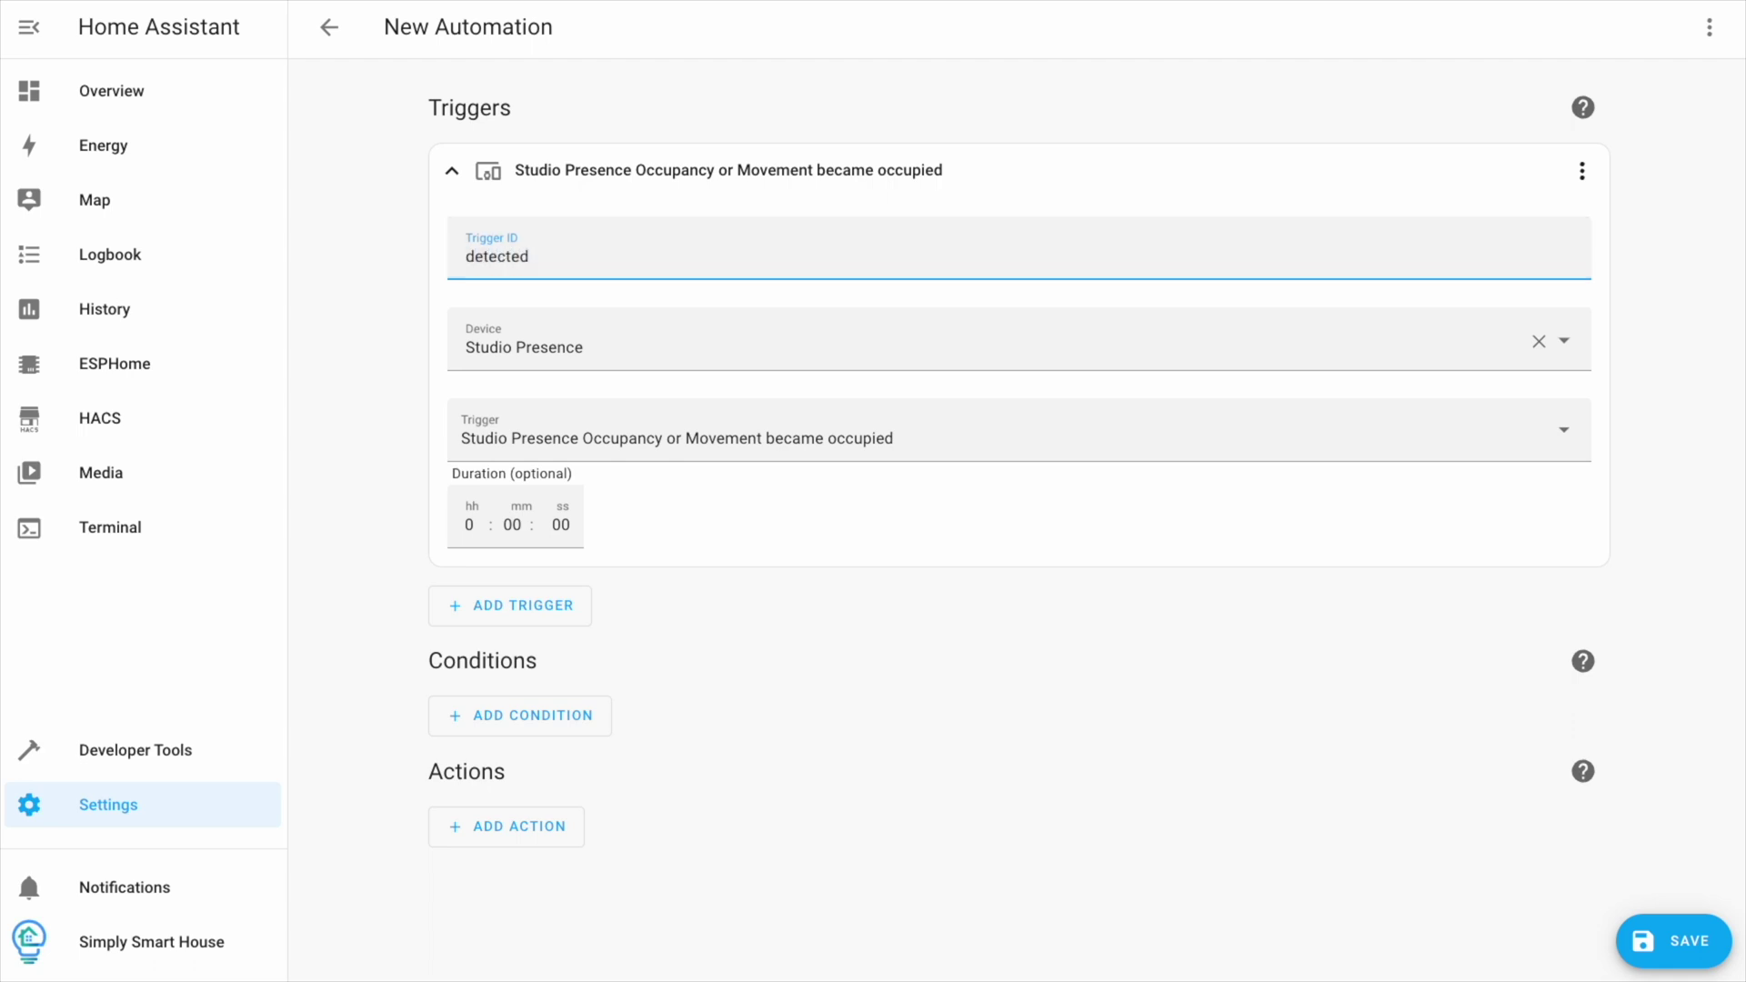
Duplicate the trigger and change the copy to Studio Presence became not occupied.
left_click(1582, 171)
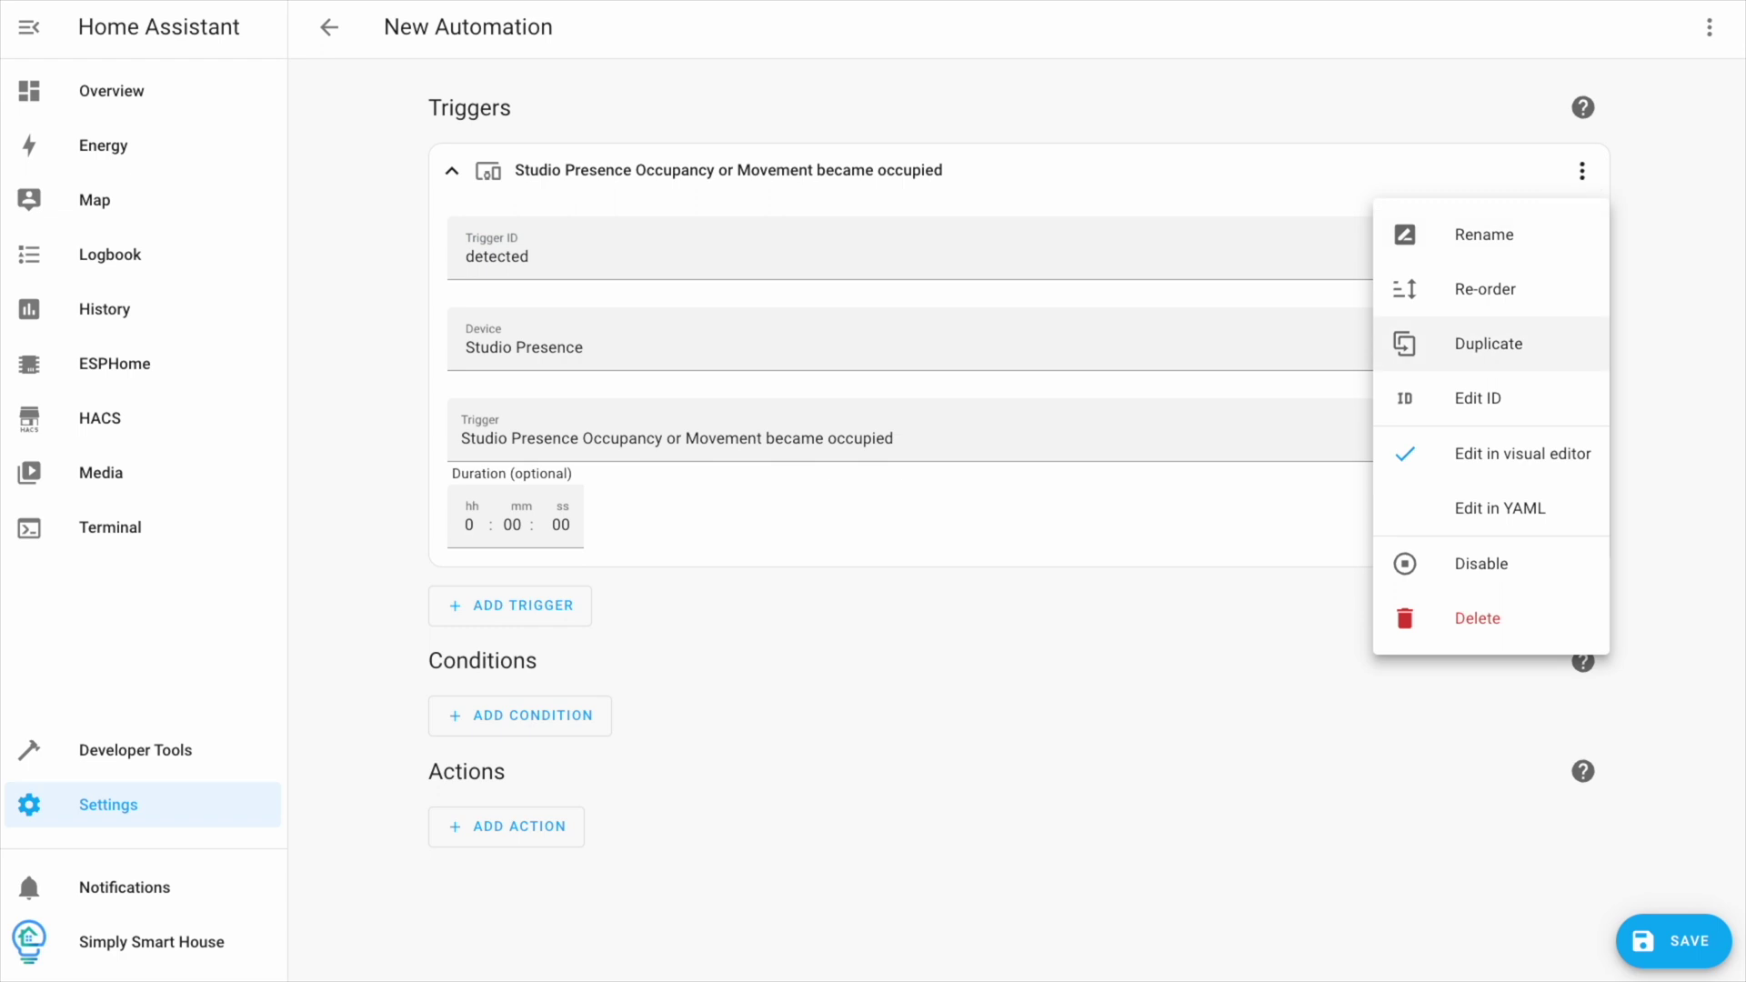
left_click(1488, 344)
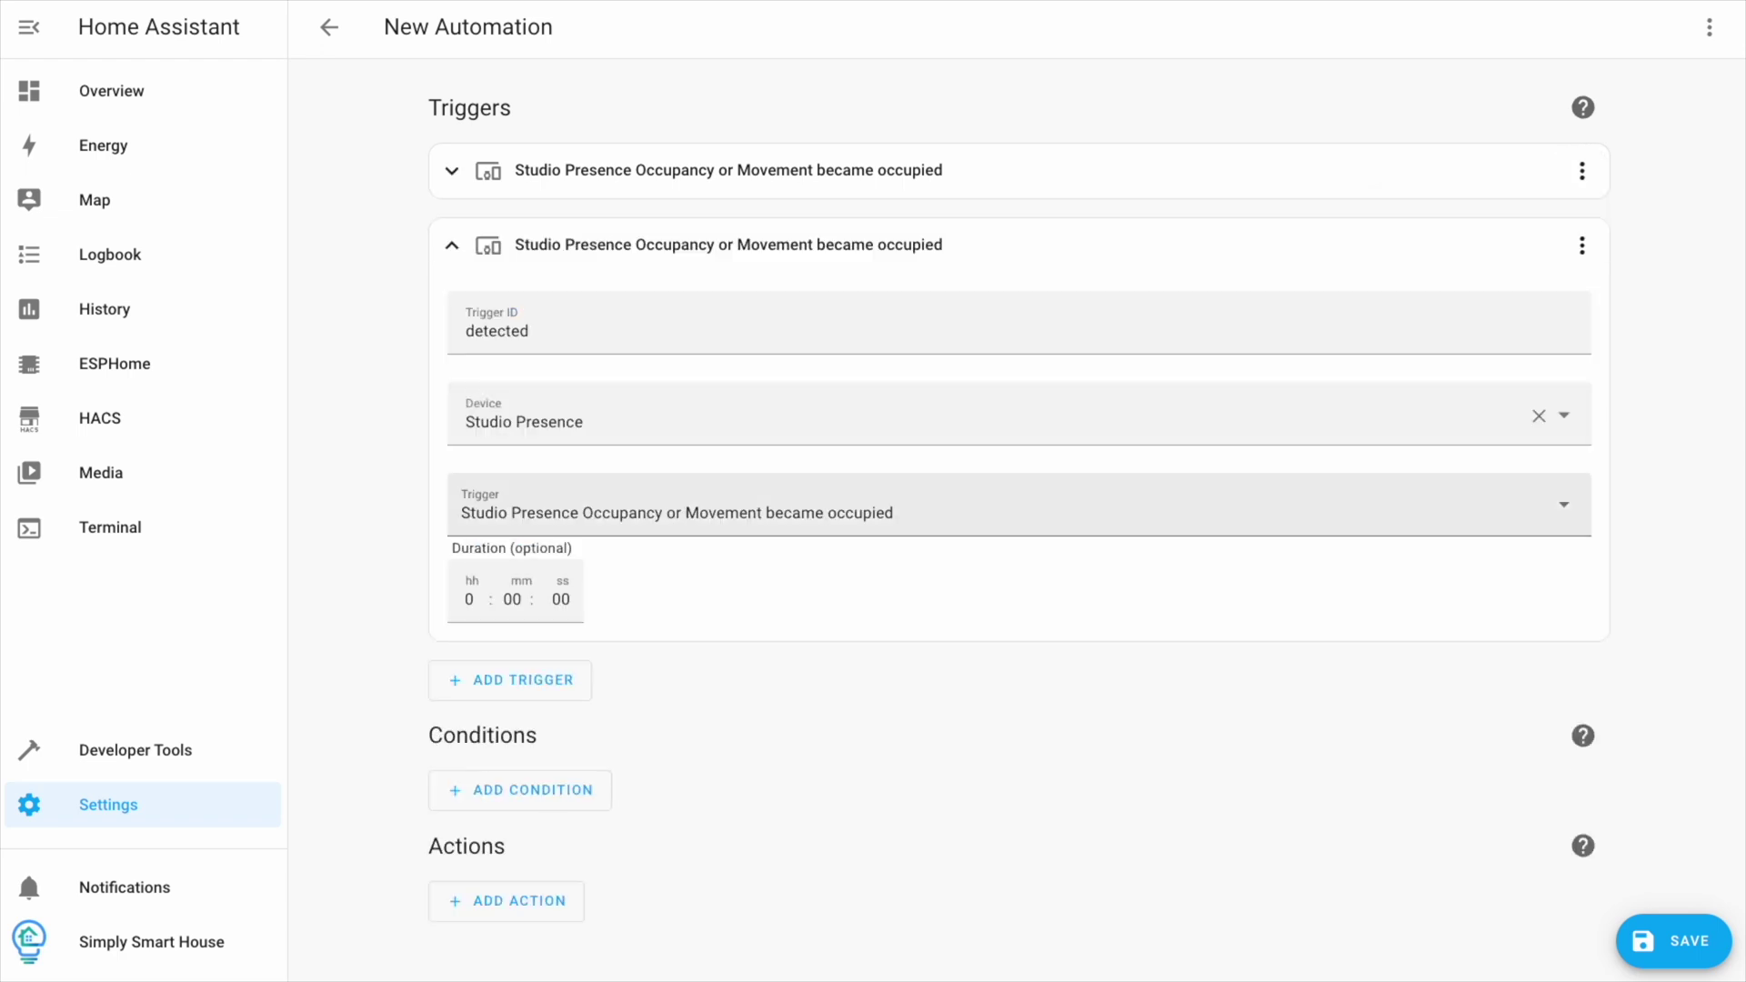
left_click(1000, 509)
left_click(637, 121)
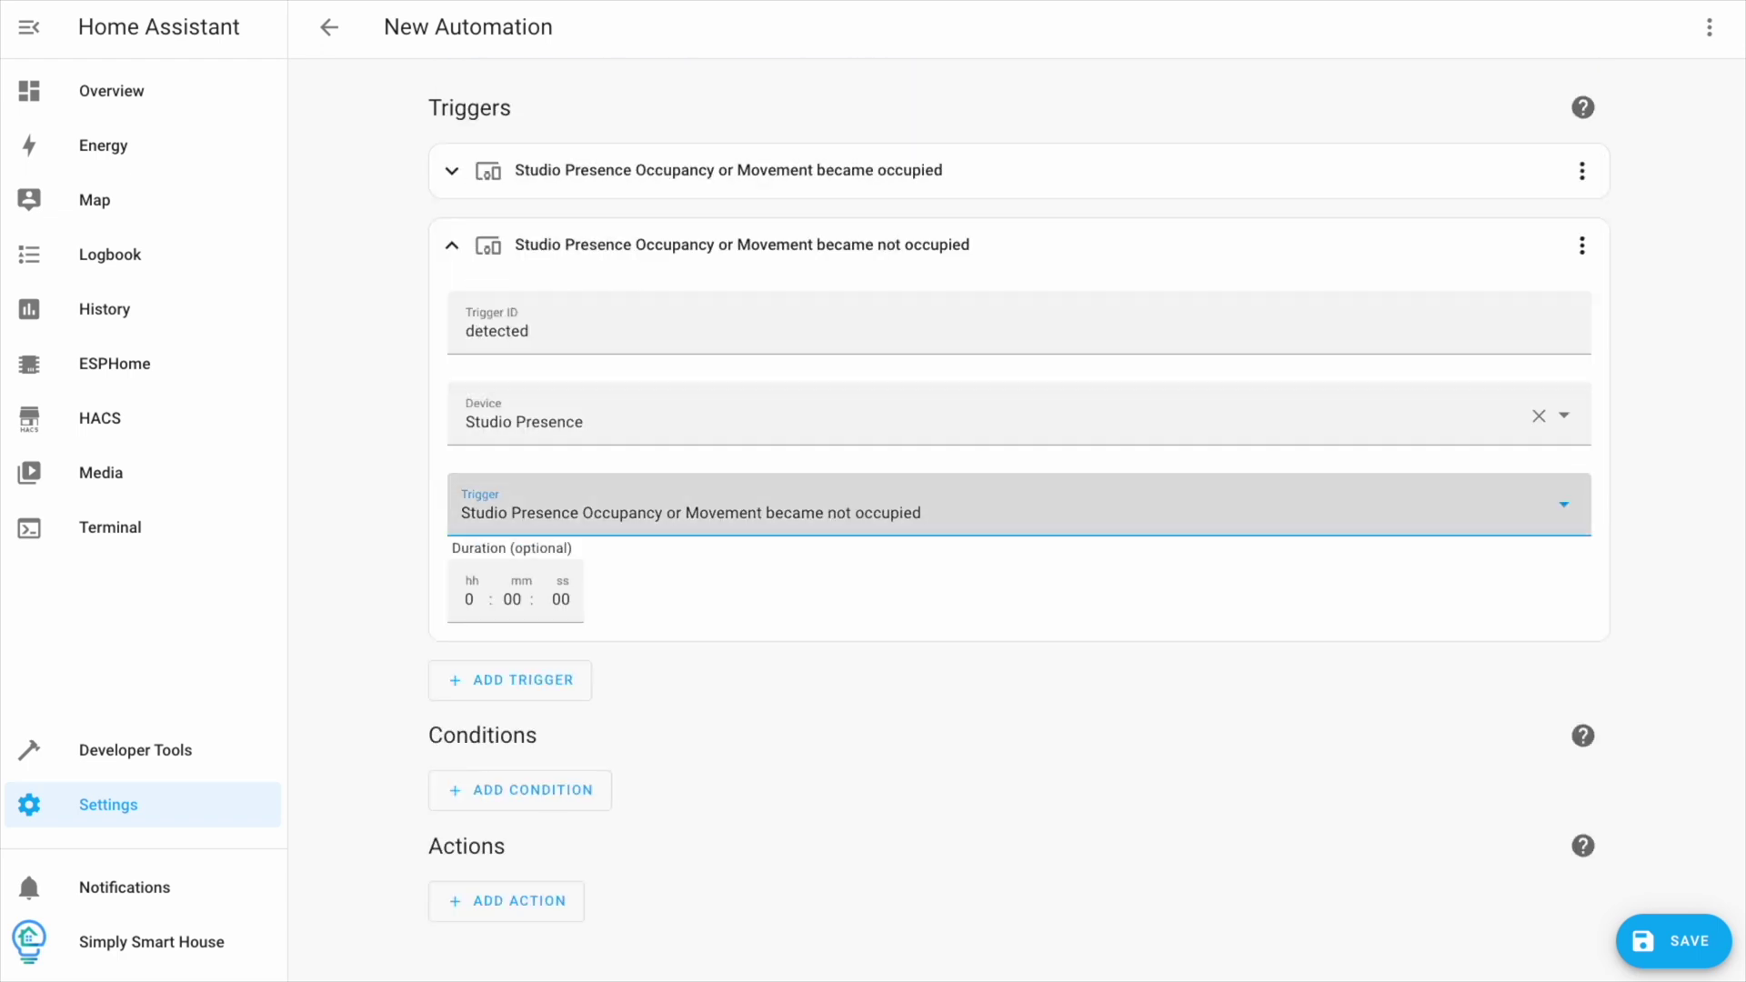
key("shift+Tab")
key("shift+Tab")
Give the copy trigger ID cleared and add a Choose action whose Option 1 is triggered by detected.
type("clea")
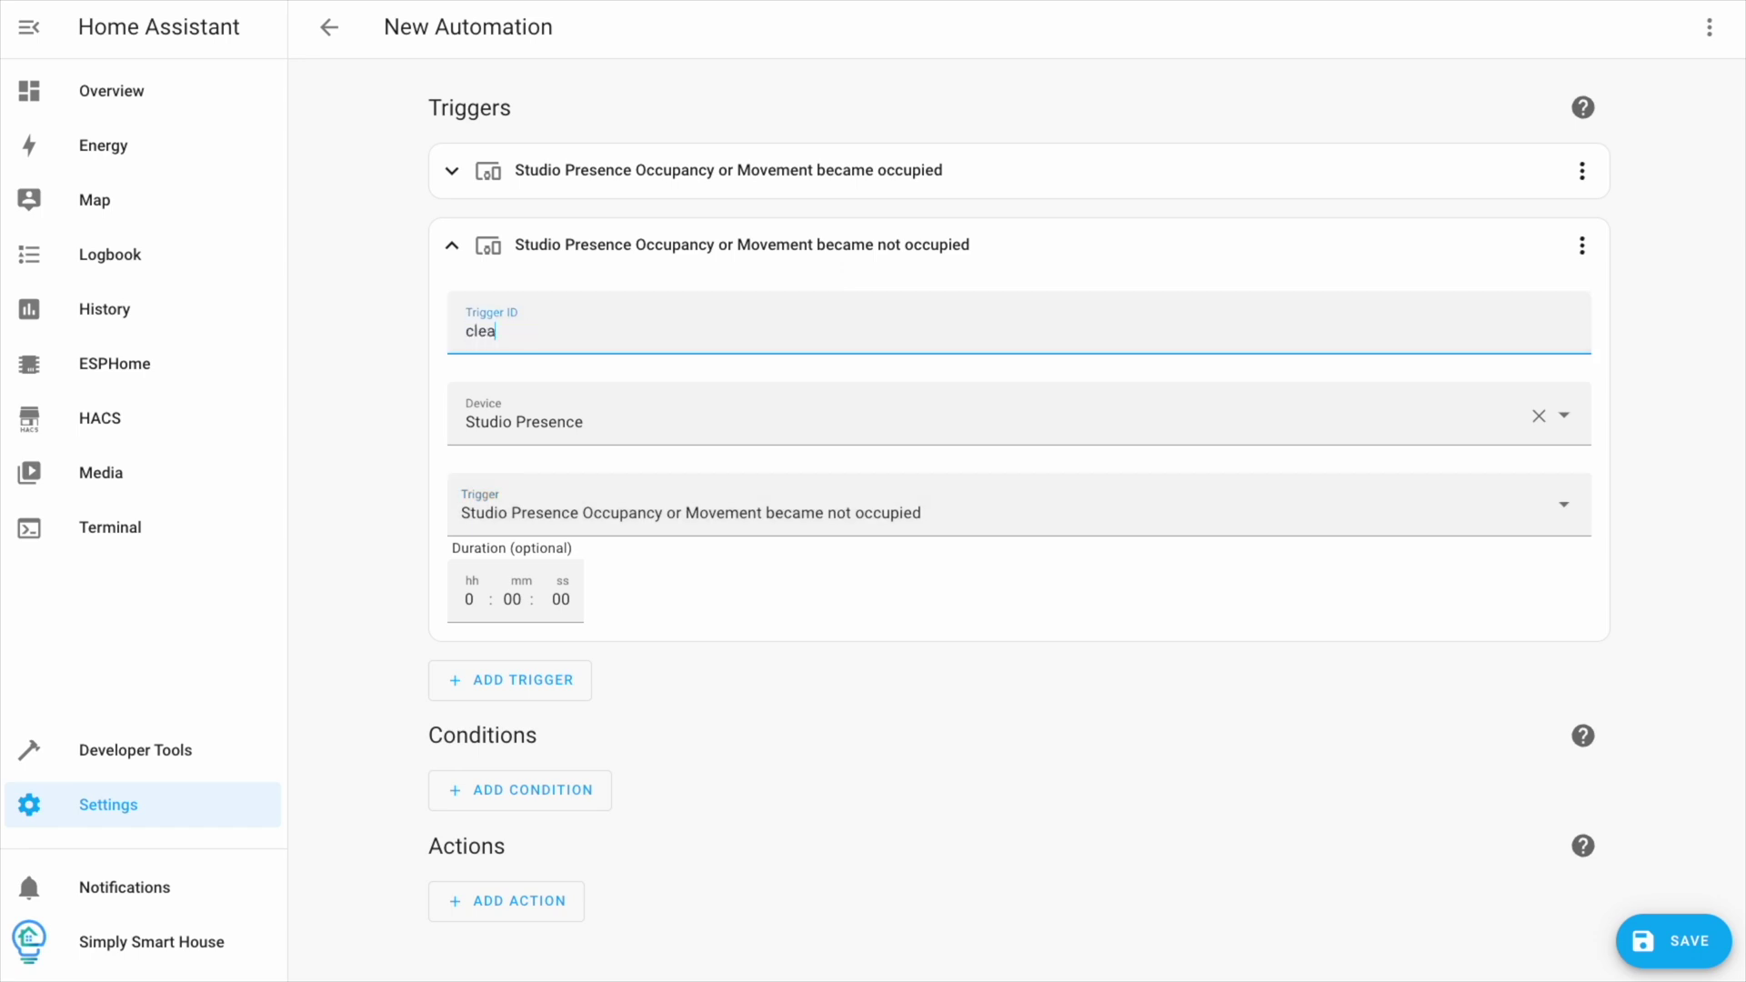
left_click(451, 246)
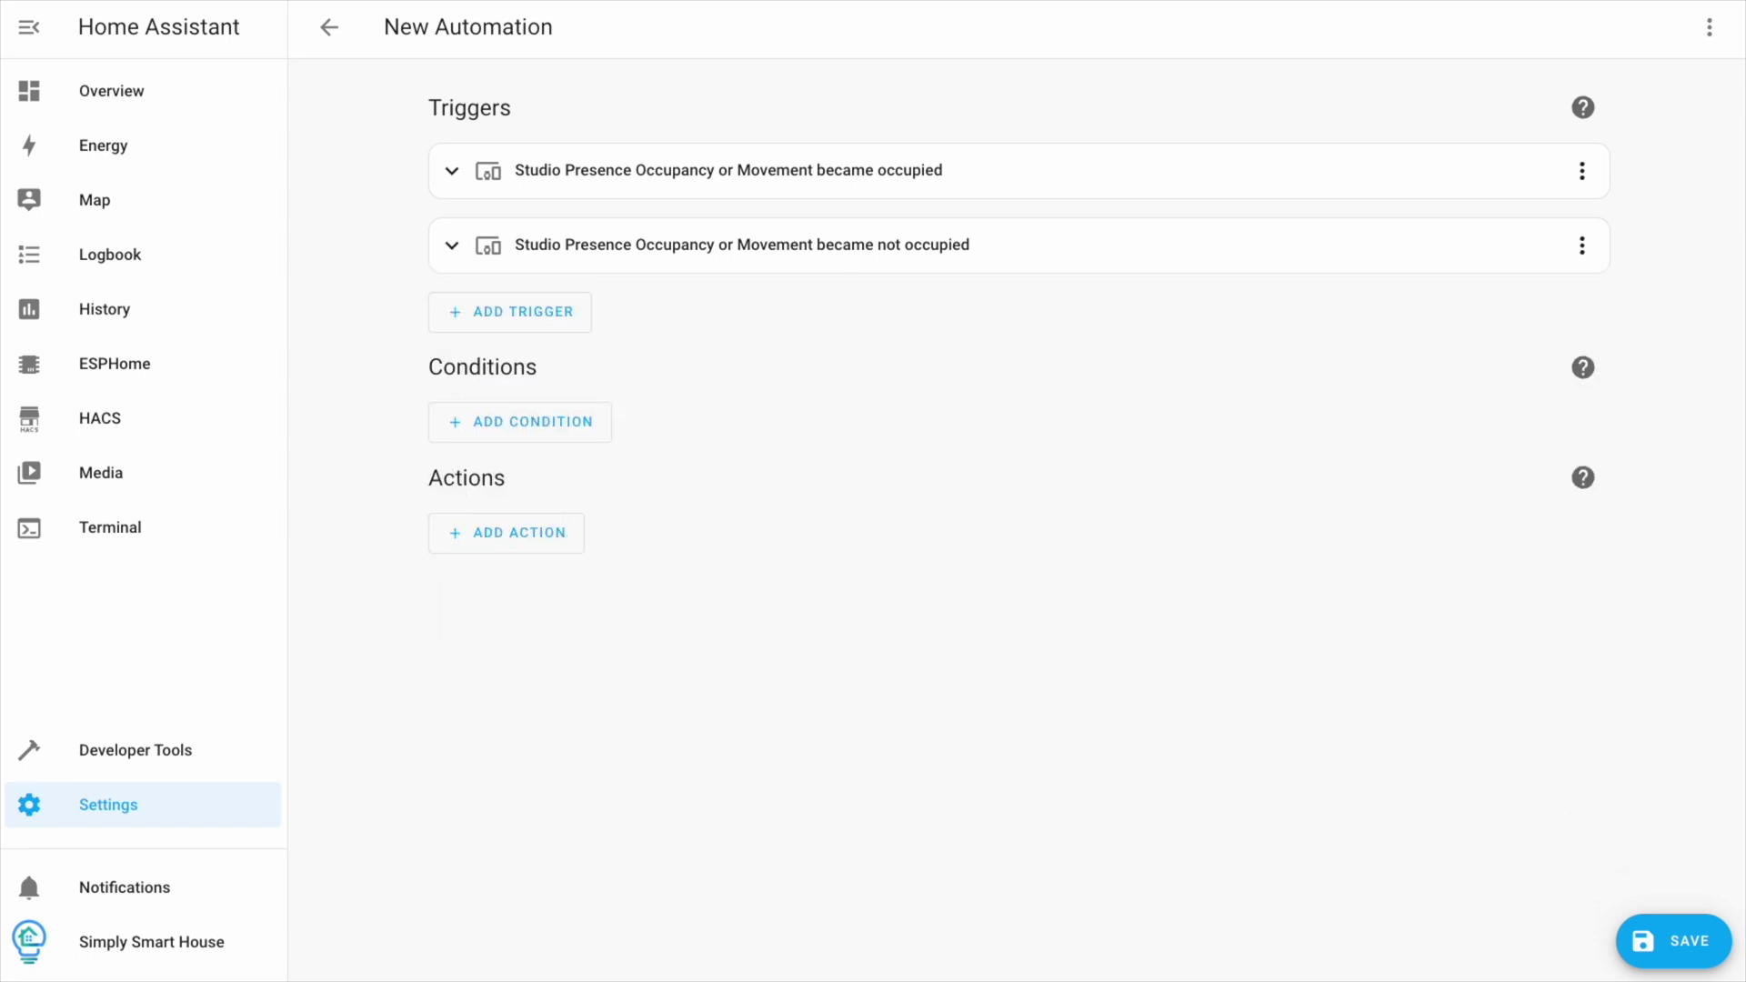
left_click(507, 532)
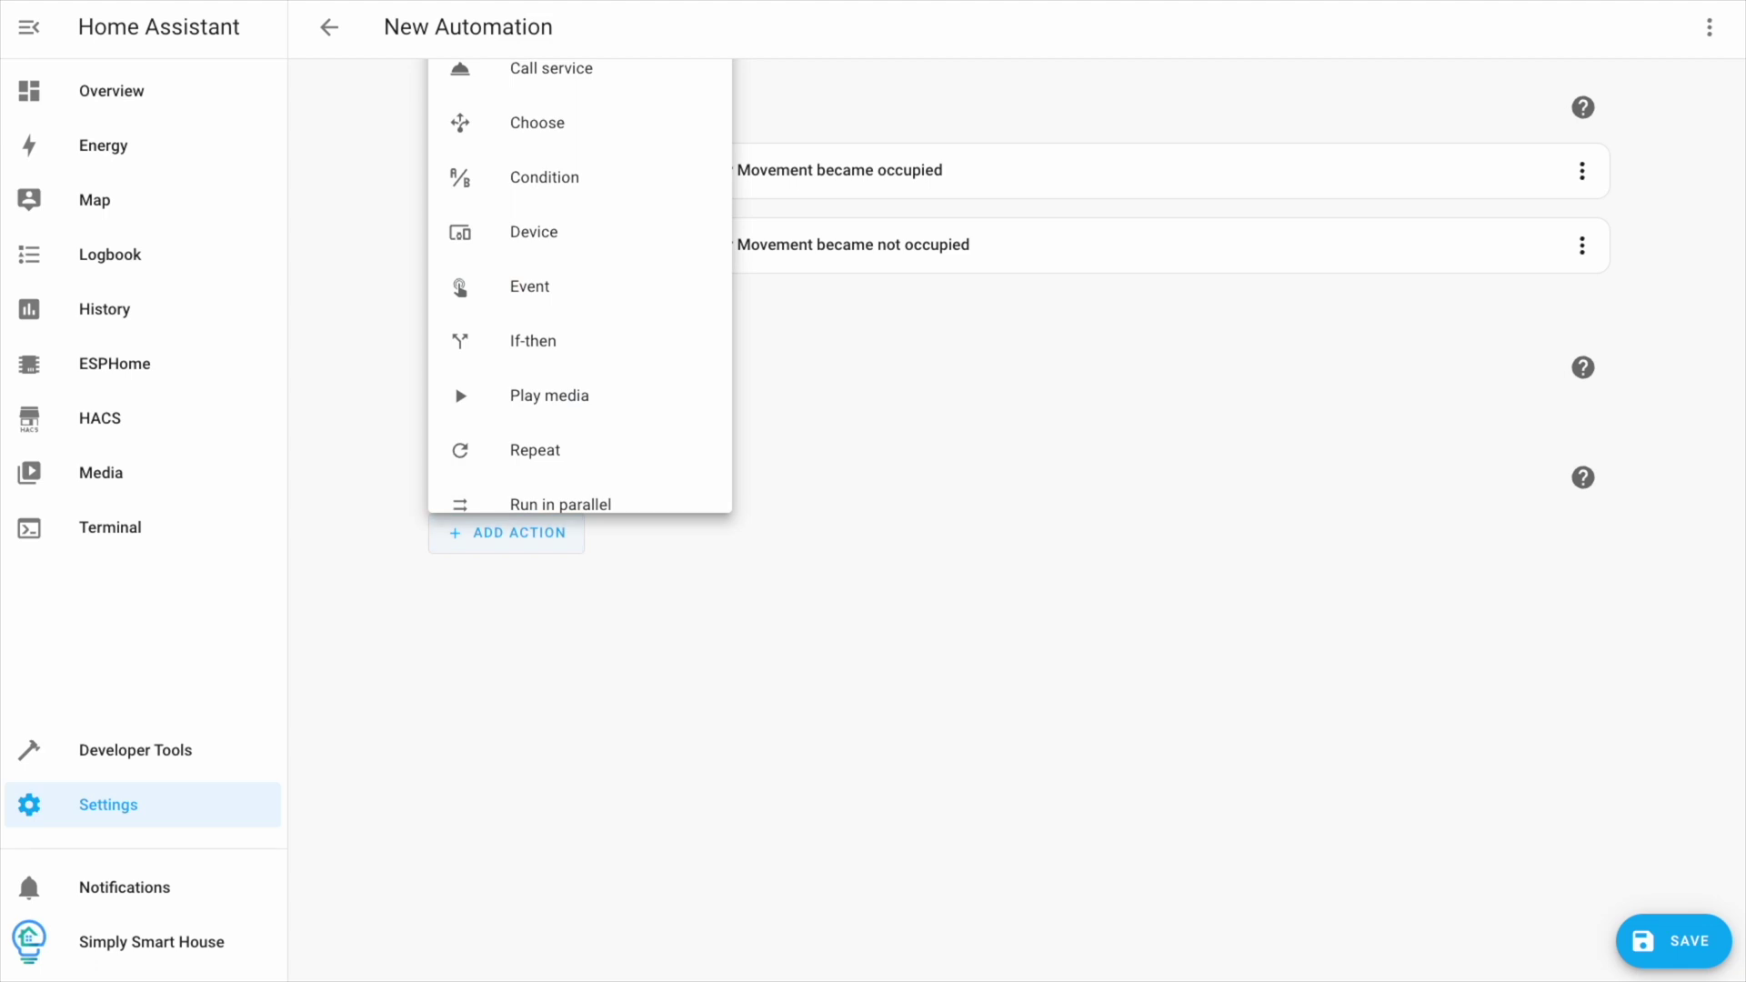
left_click(537, 124)
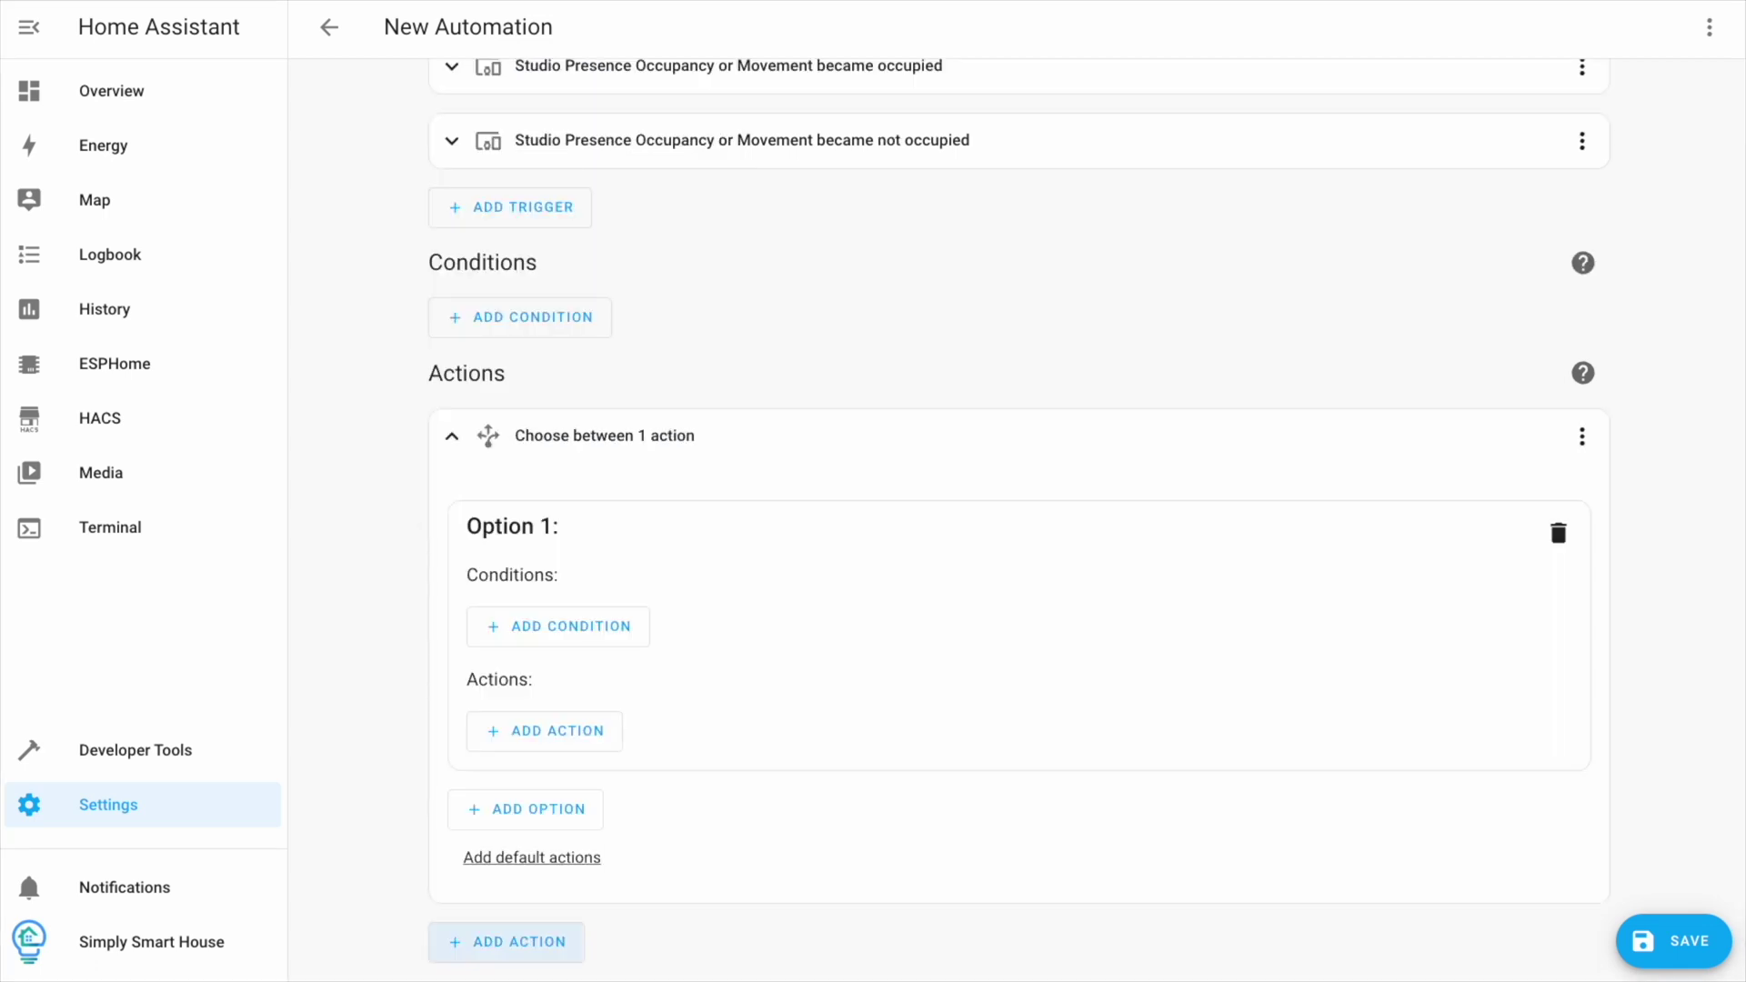
left_click(558, 625)
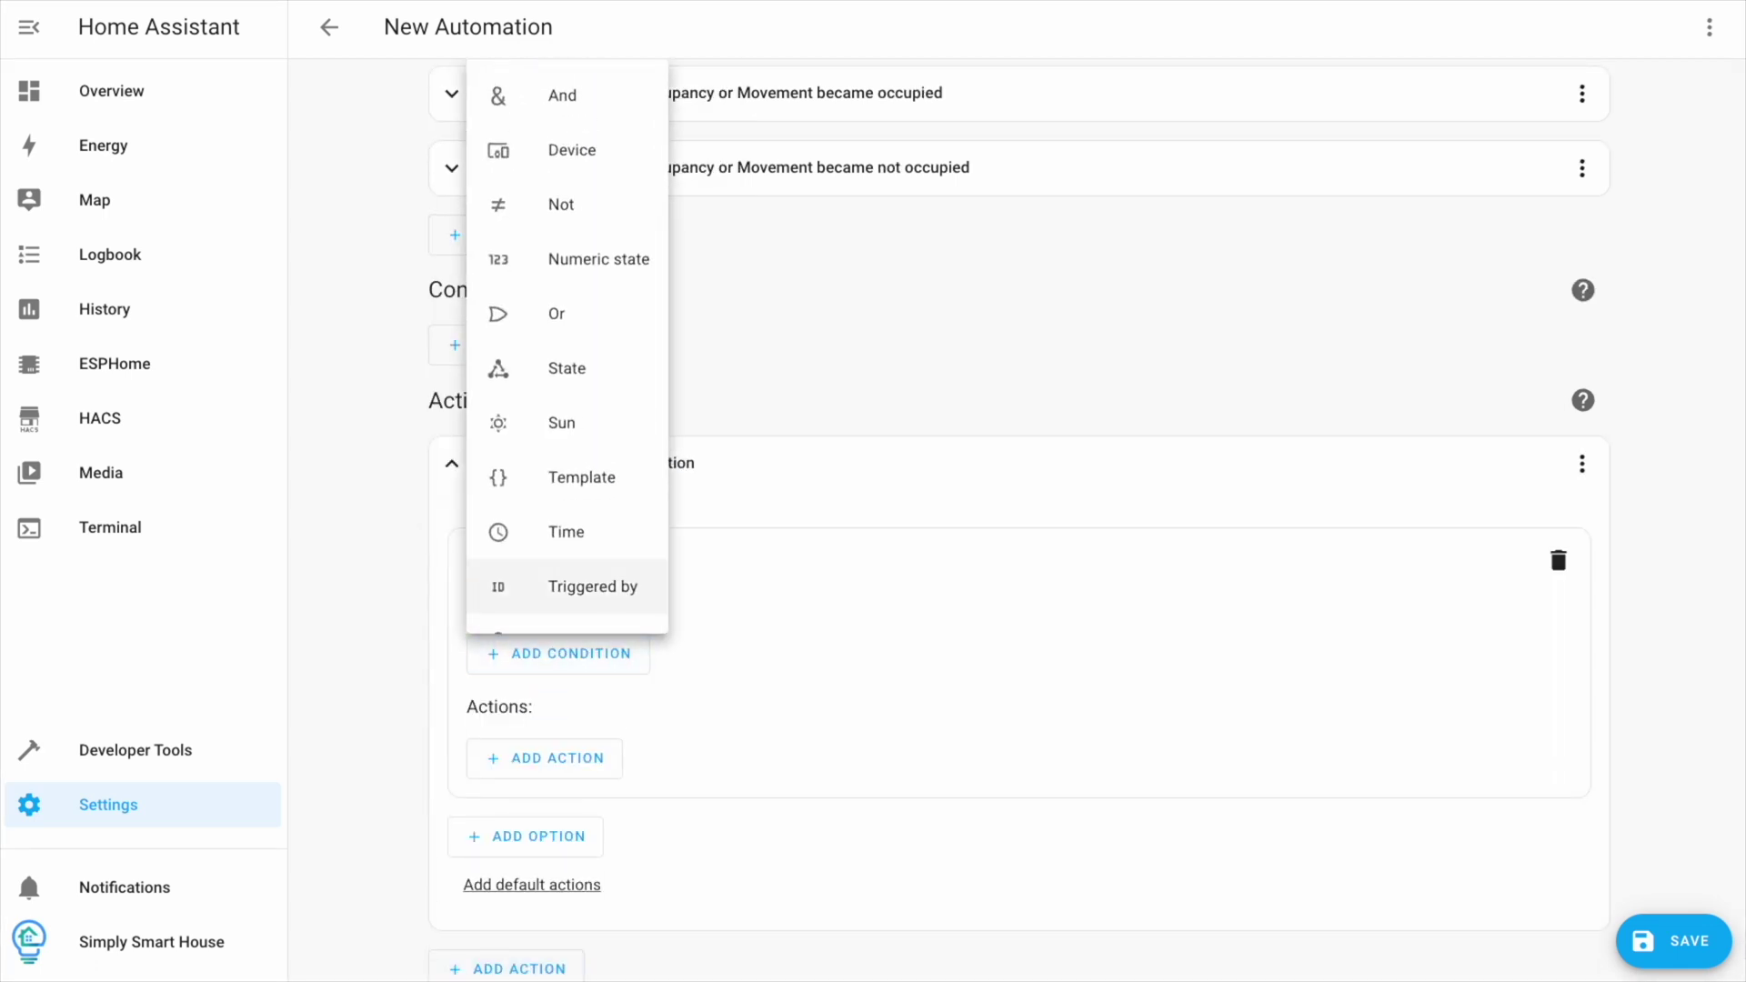
left_click(586, 586)
left_click(587, 636)
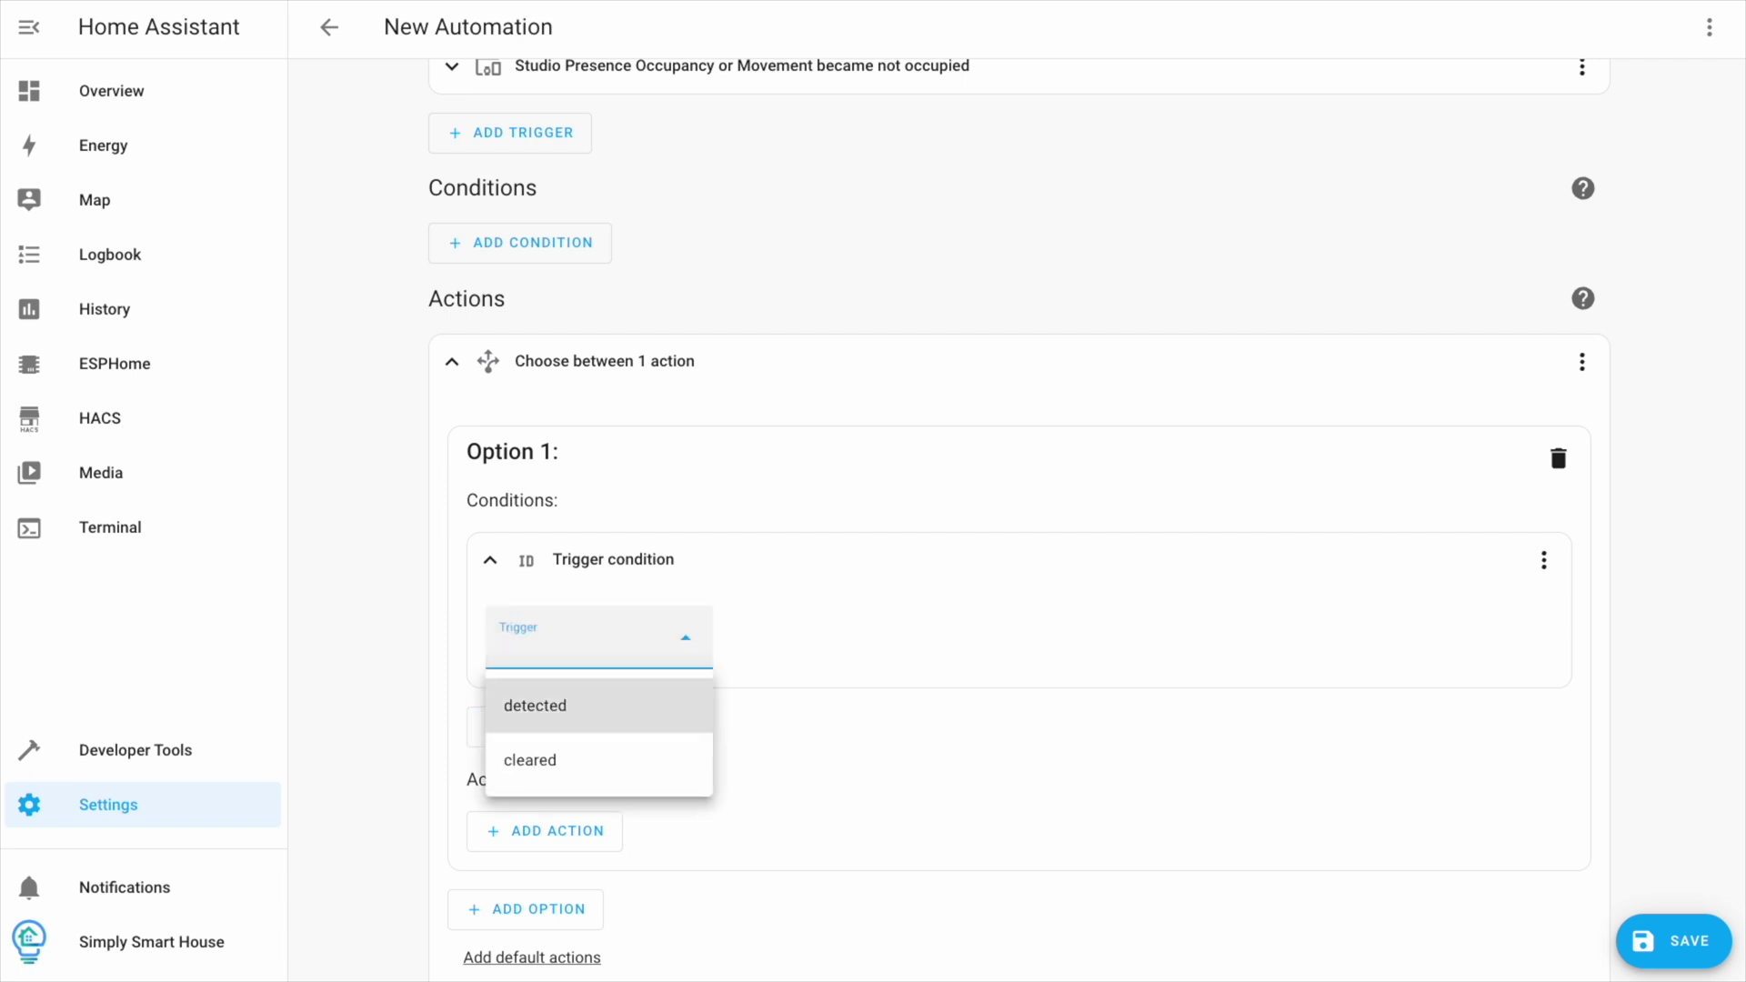
left_click(535, 705)
Make Option 1 call Light: Turn on for Studio Light Strip.
left_click(544, 830)
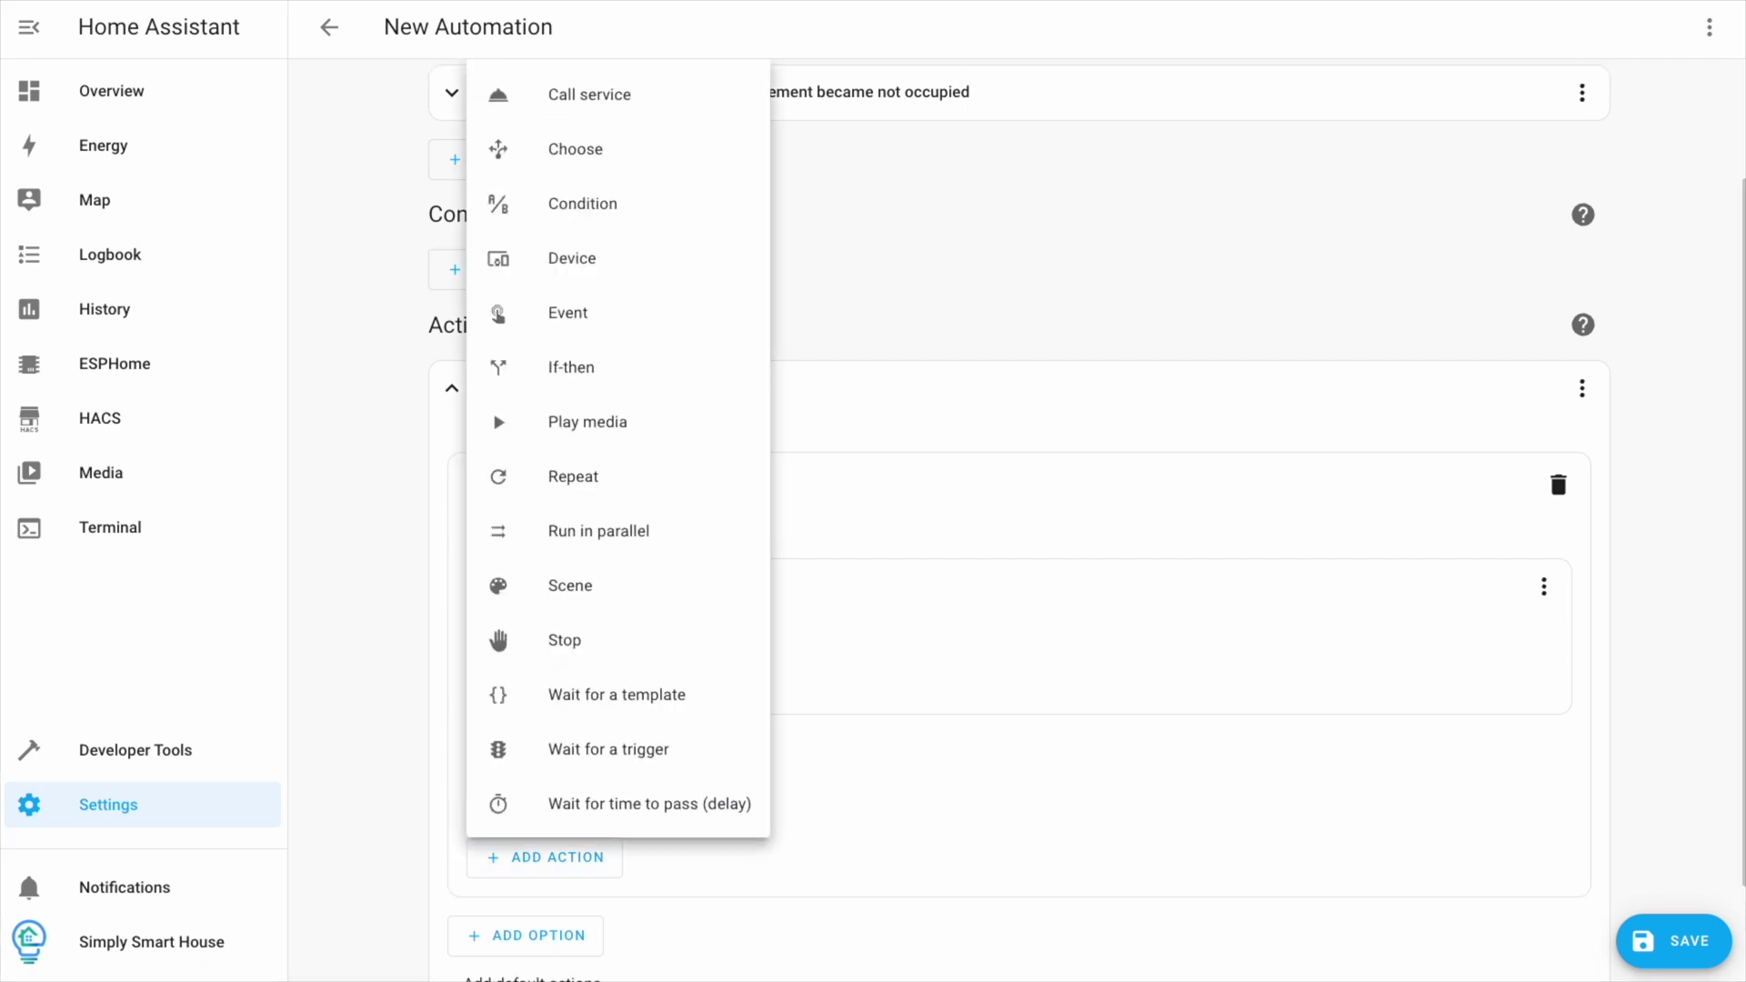
left_click(584, 94)
type("ligh")
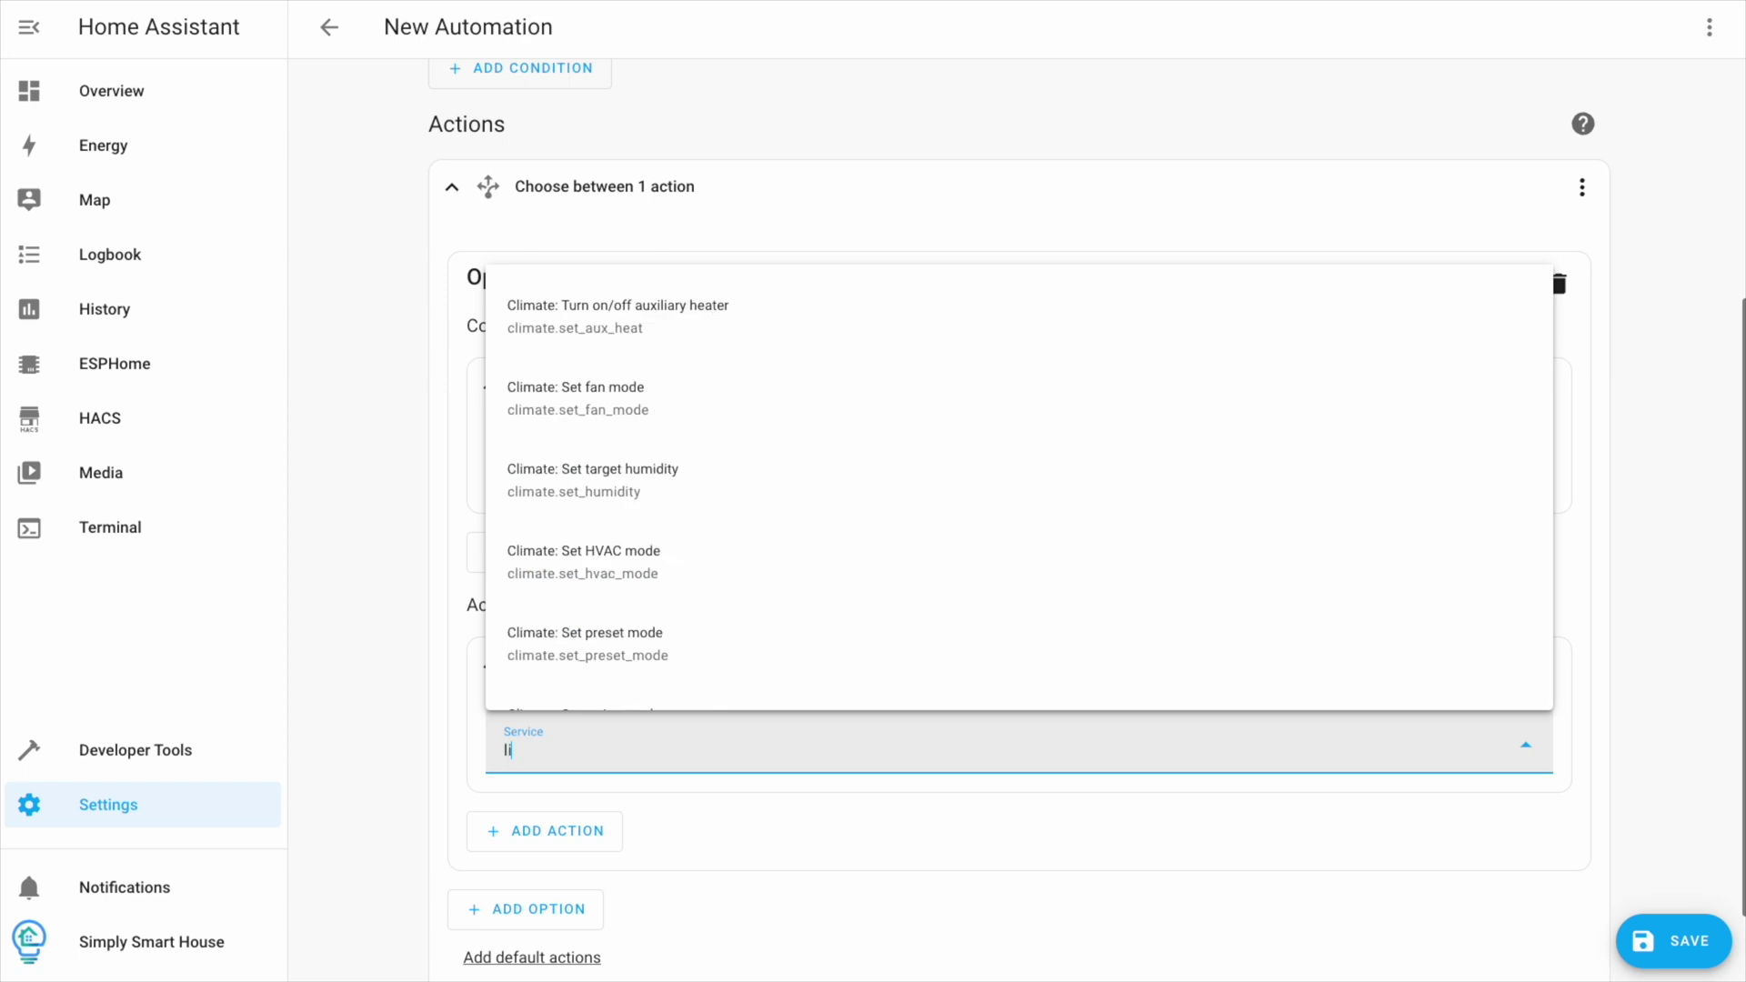
key("Down")
key("Down")
key("Down")
key("Return")
scroll(1019, 518, "down", 4)
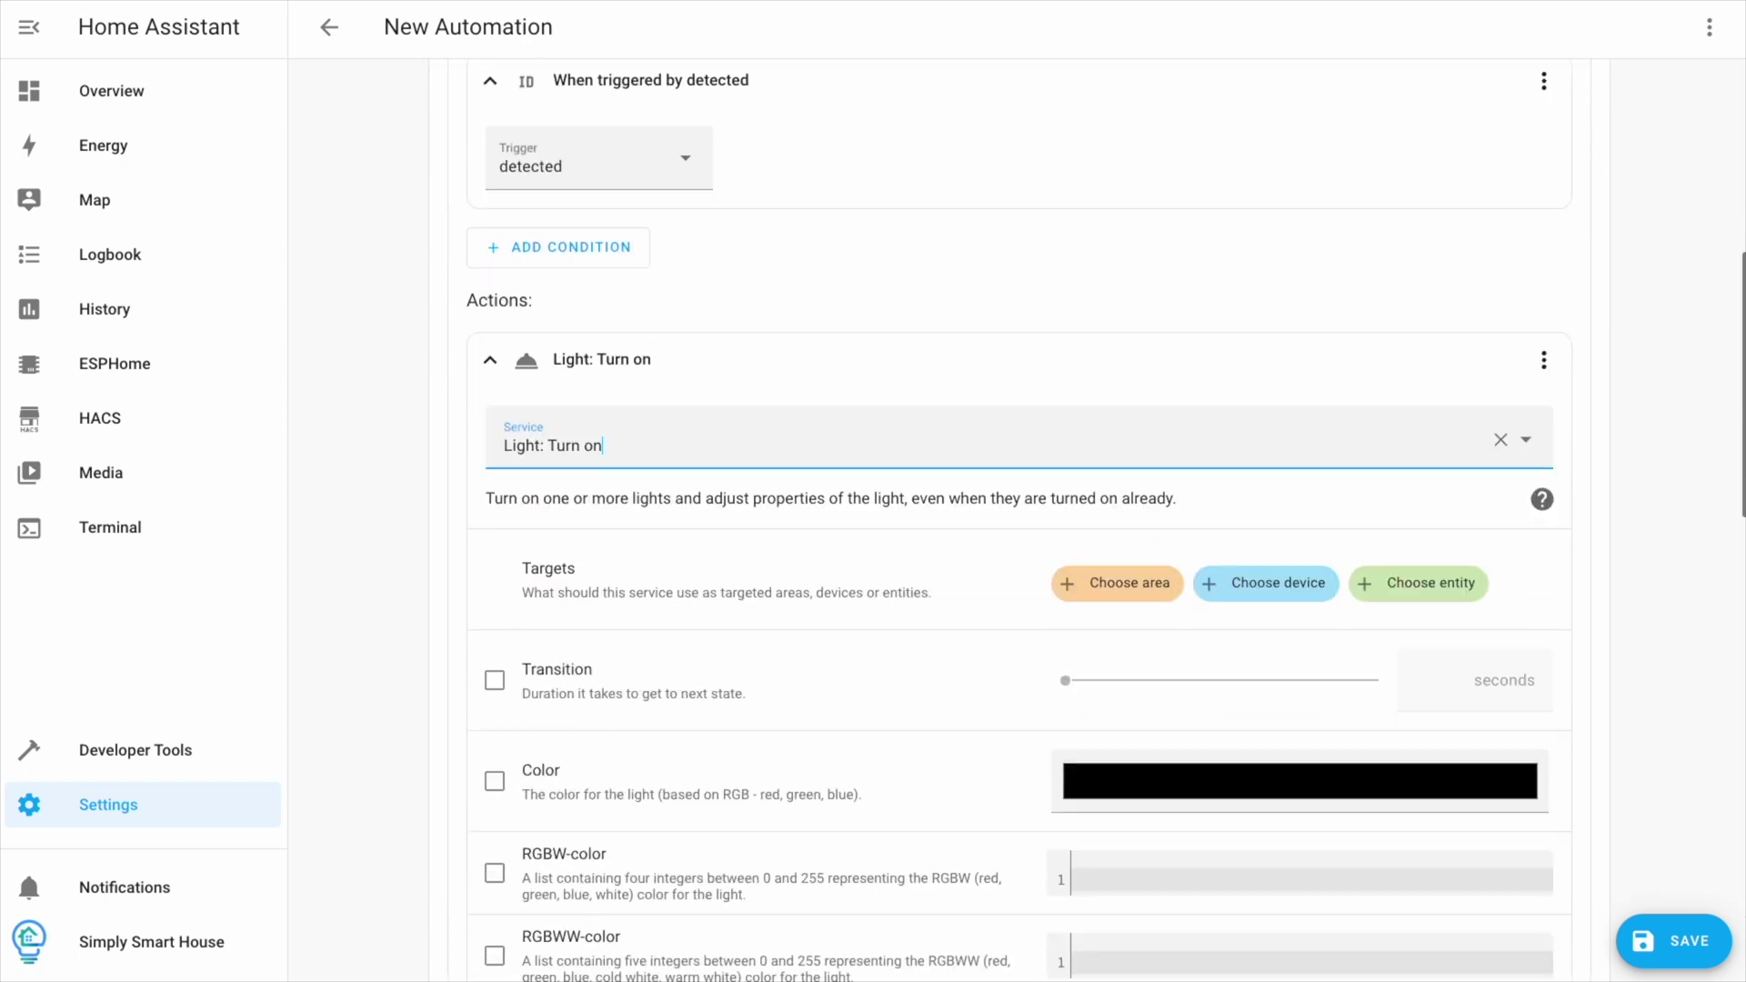
left_click(1418, 562)
key("Return")
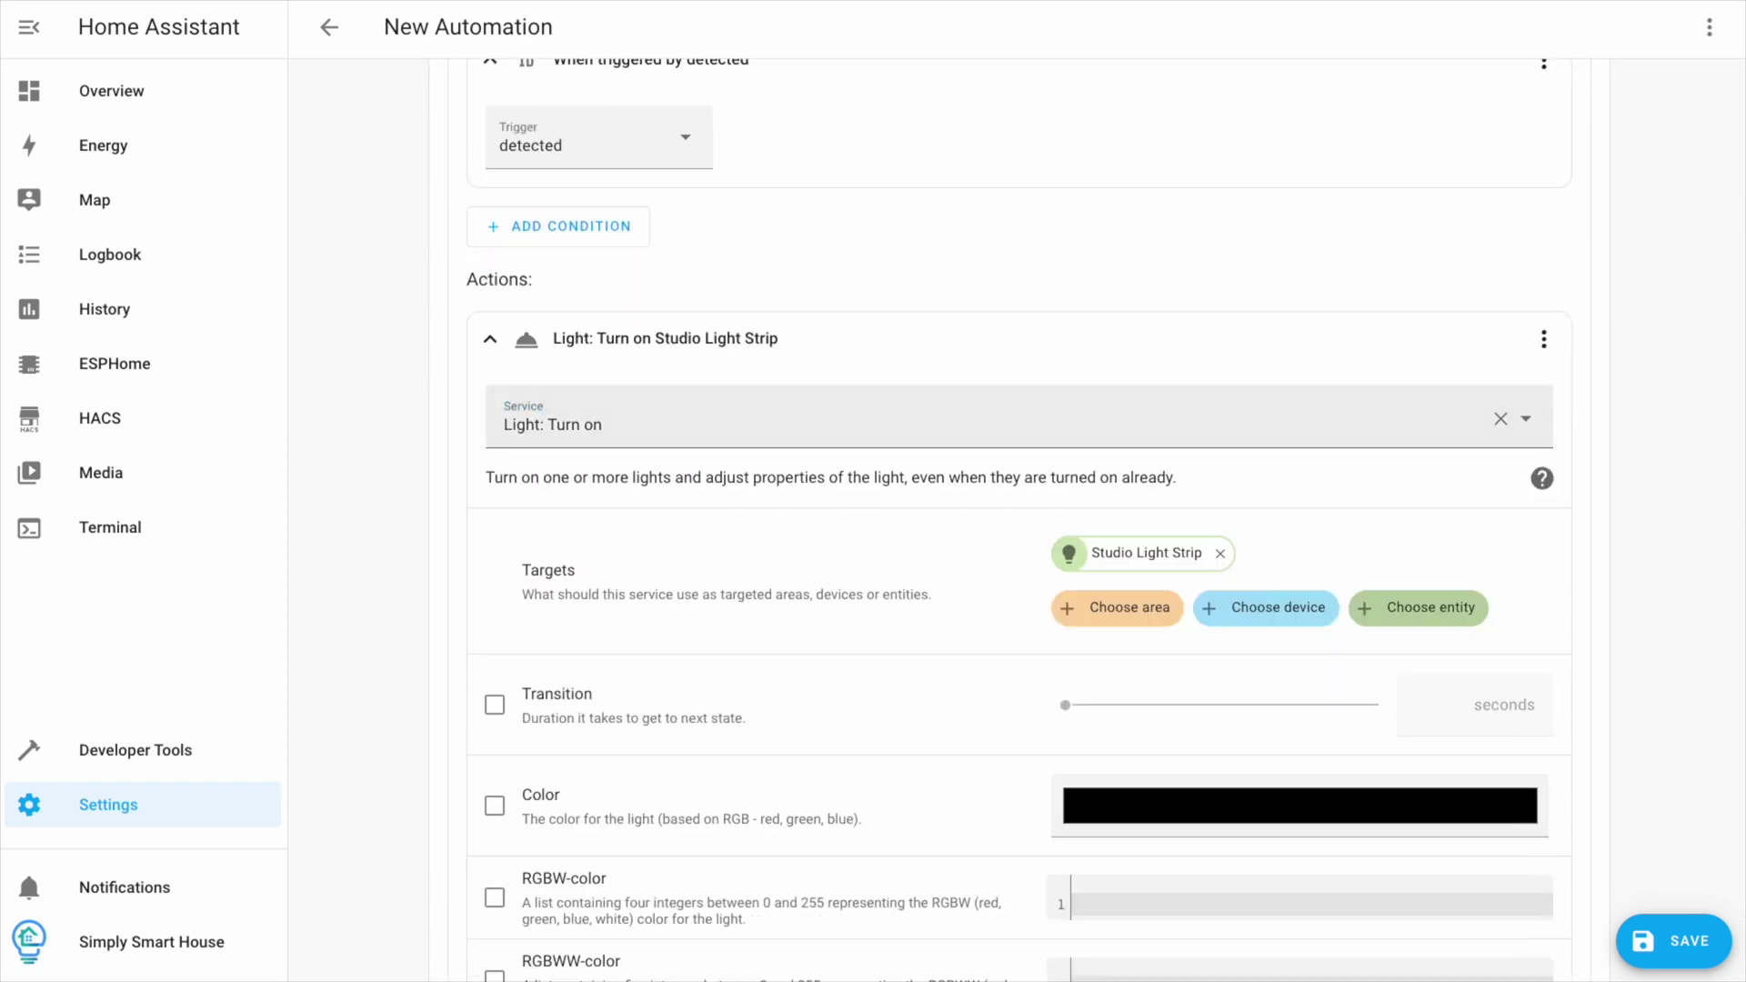
Add Option 2 to the Choose action with a triggered-by cleared condition.
left_click(489, 338)
left_click(489, 385)
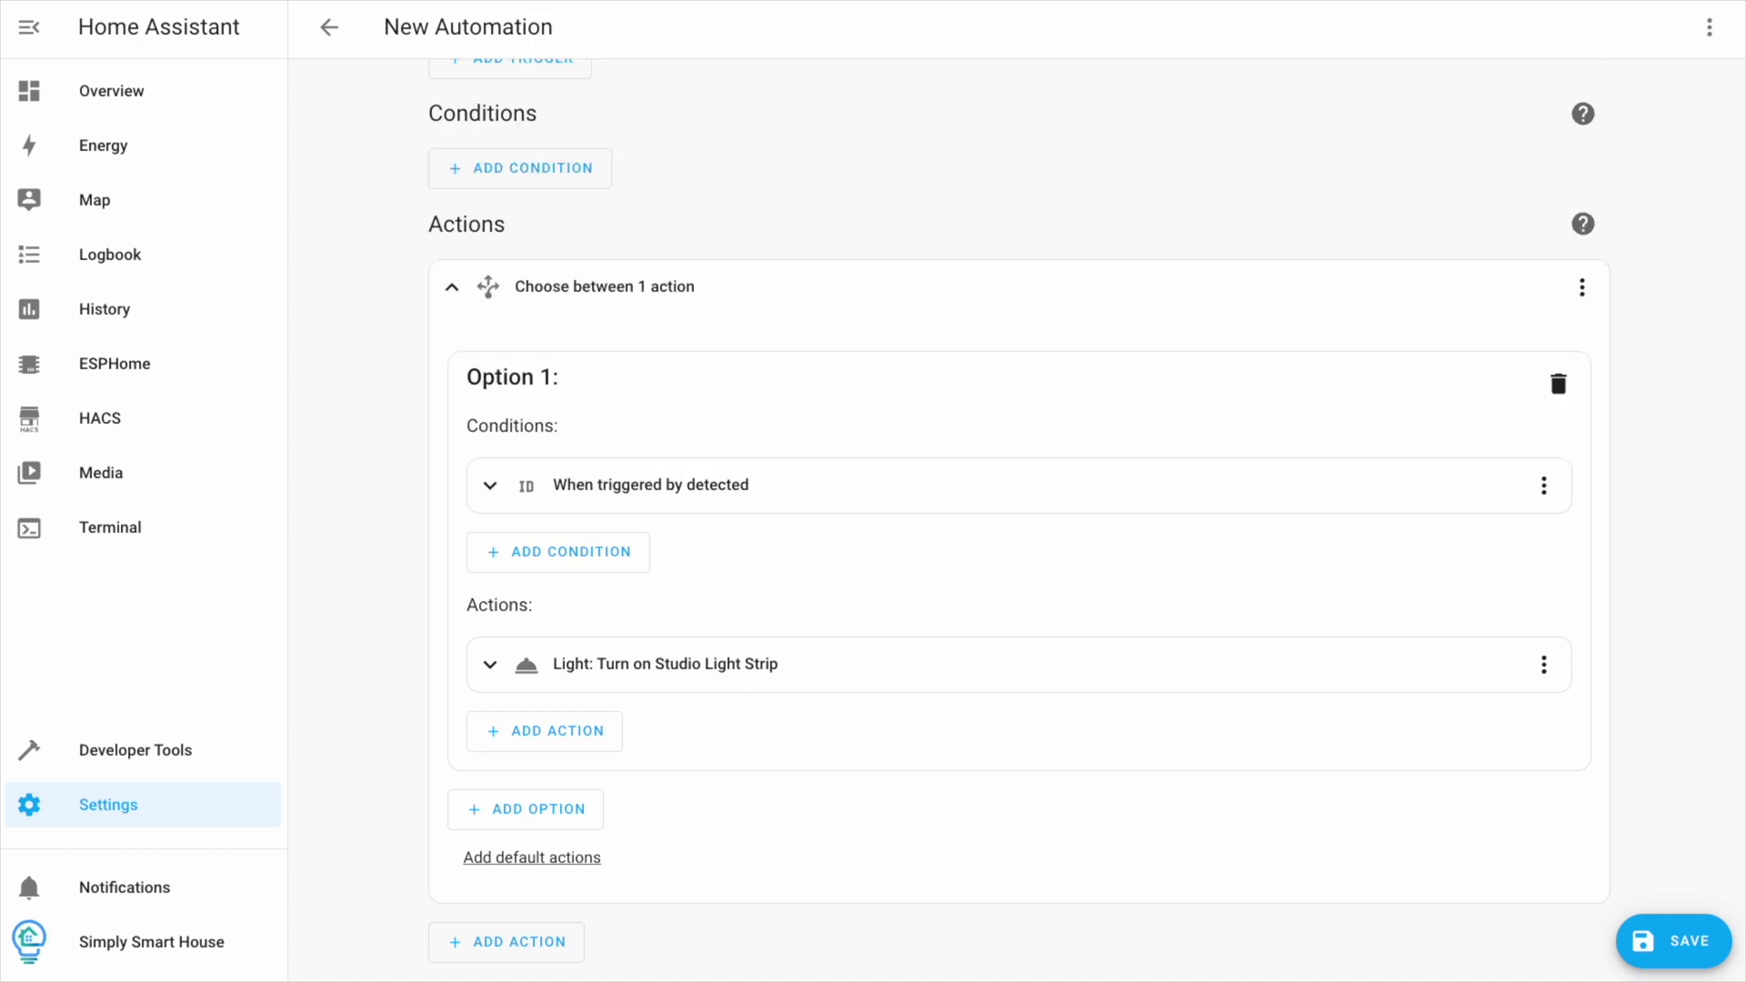
left_click(526, 809)
scroll(525, 808, "down", 2)
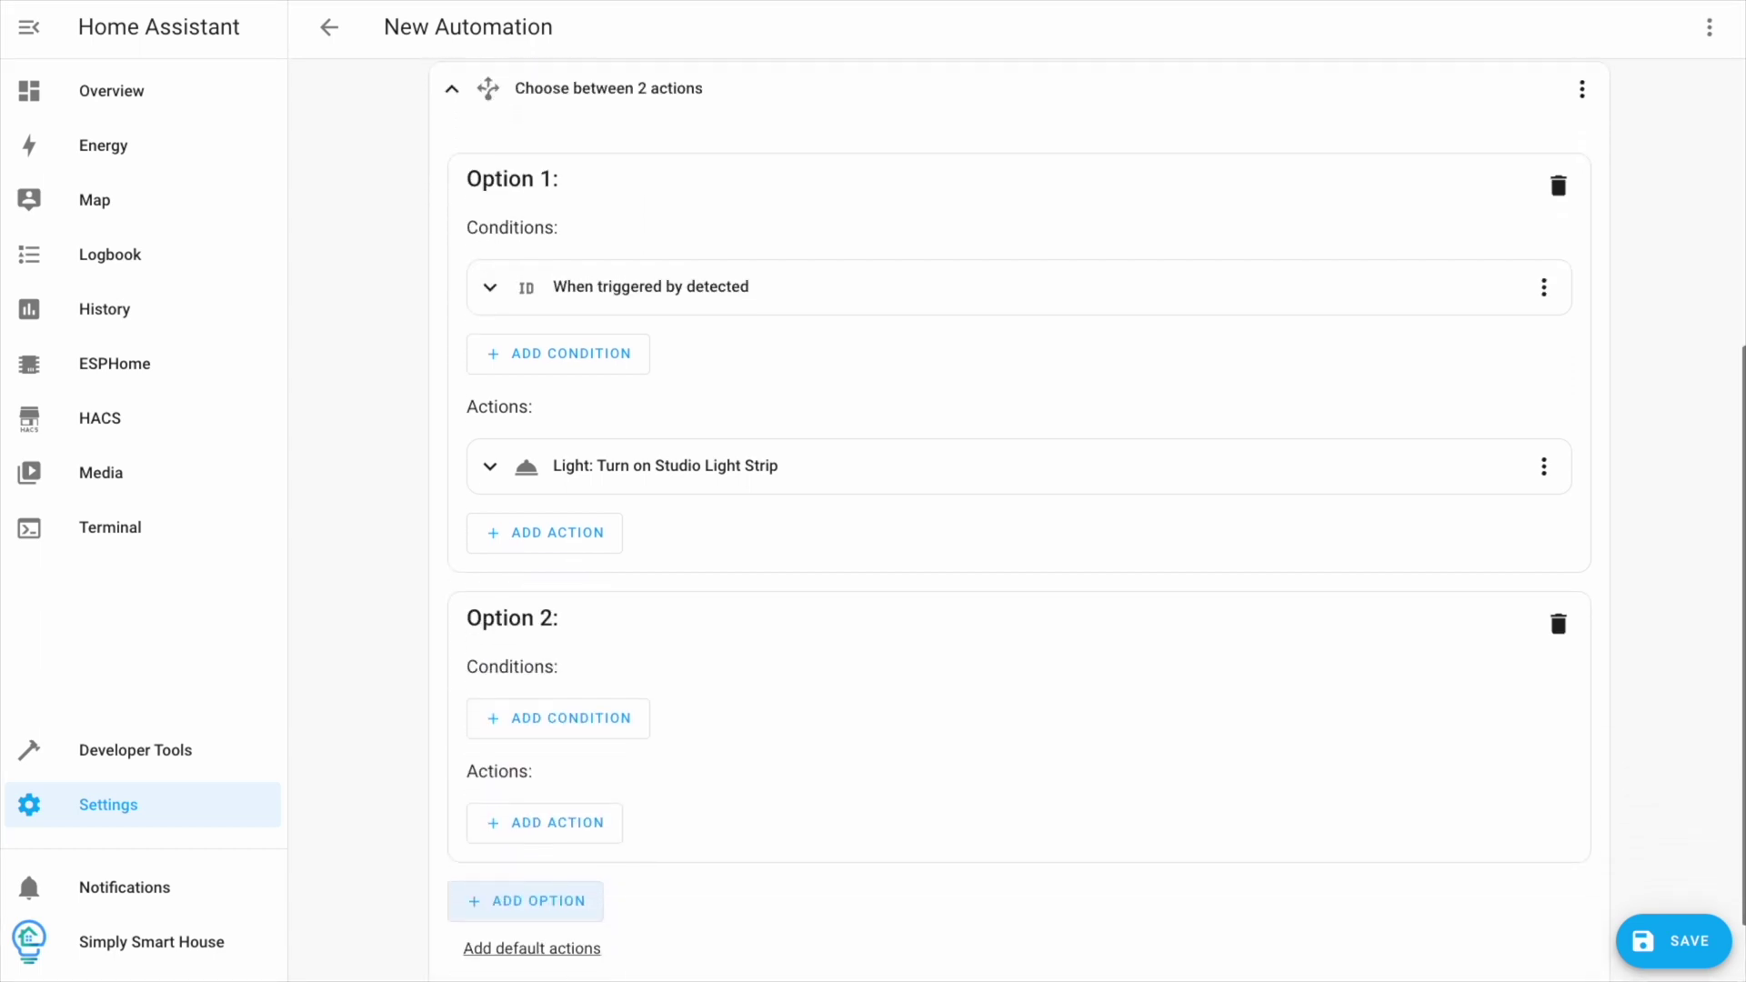
left_click(559, 717)
left_click(555, 608)
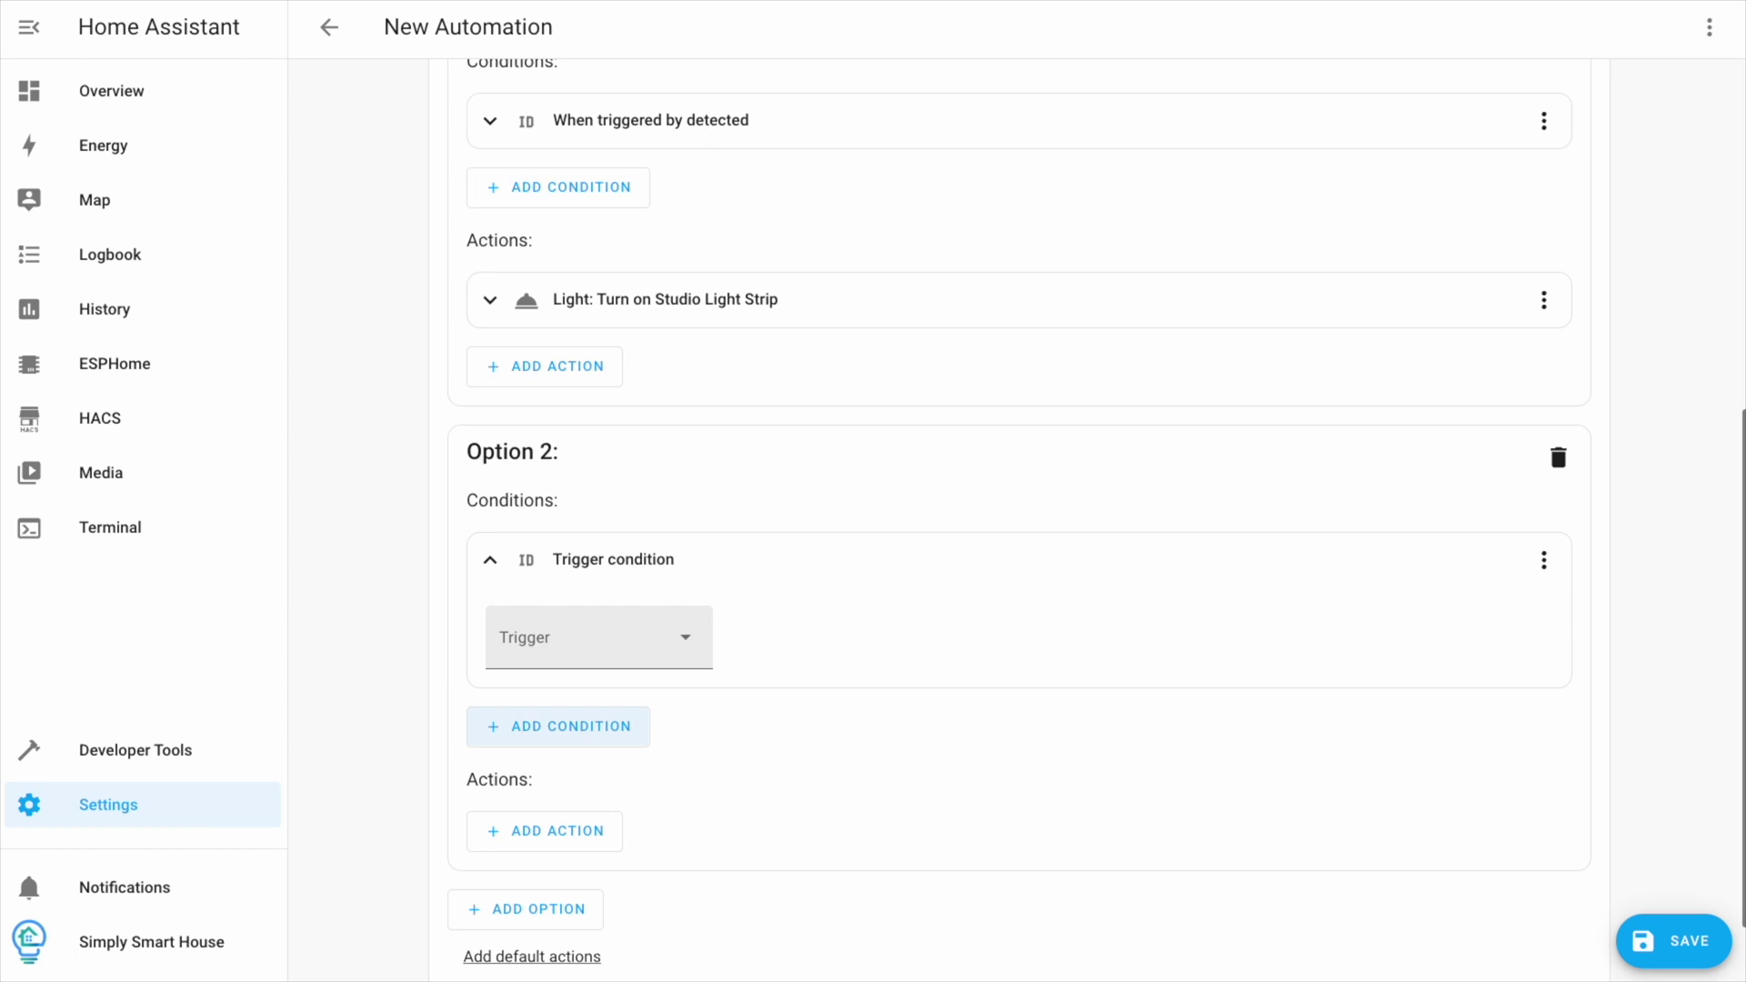
left_click(598, 637)
left_click(527, 760)
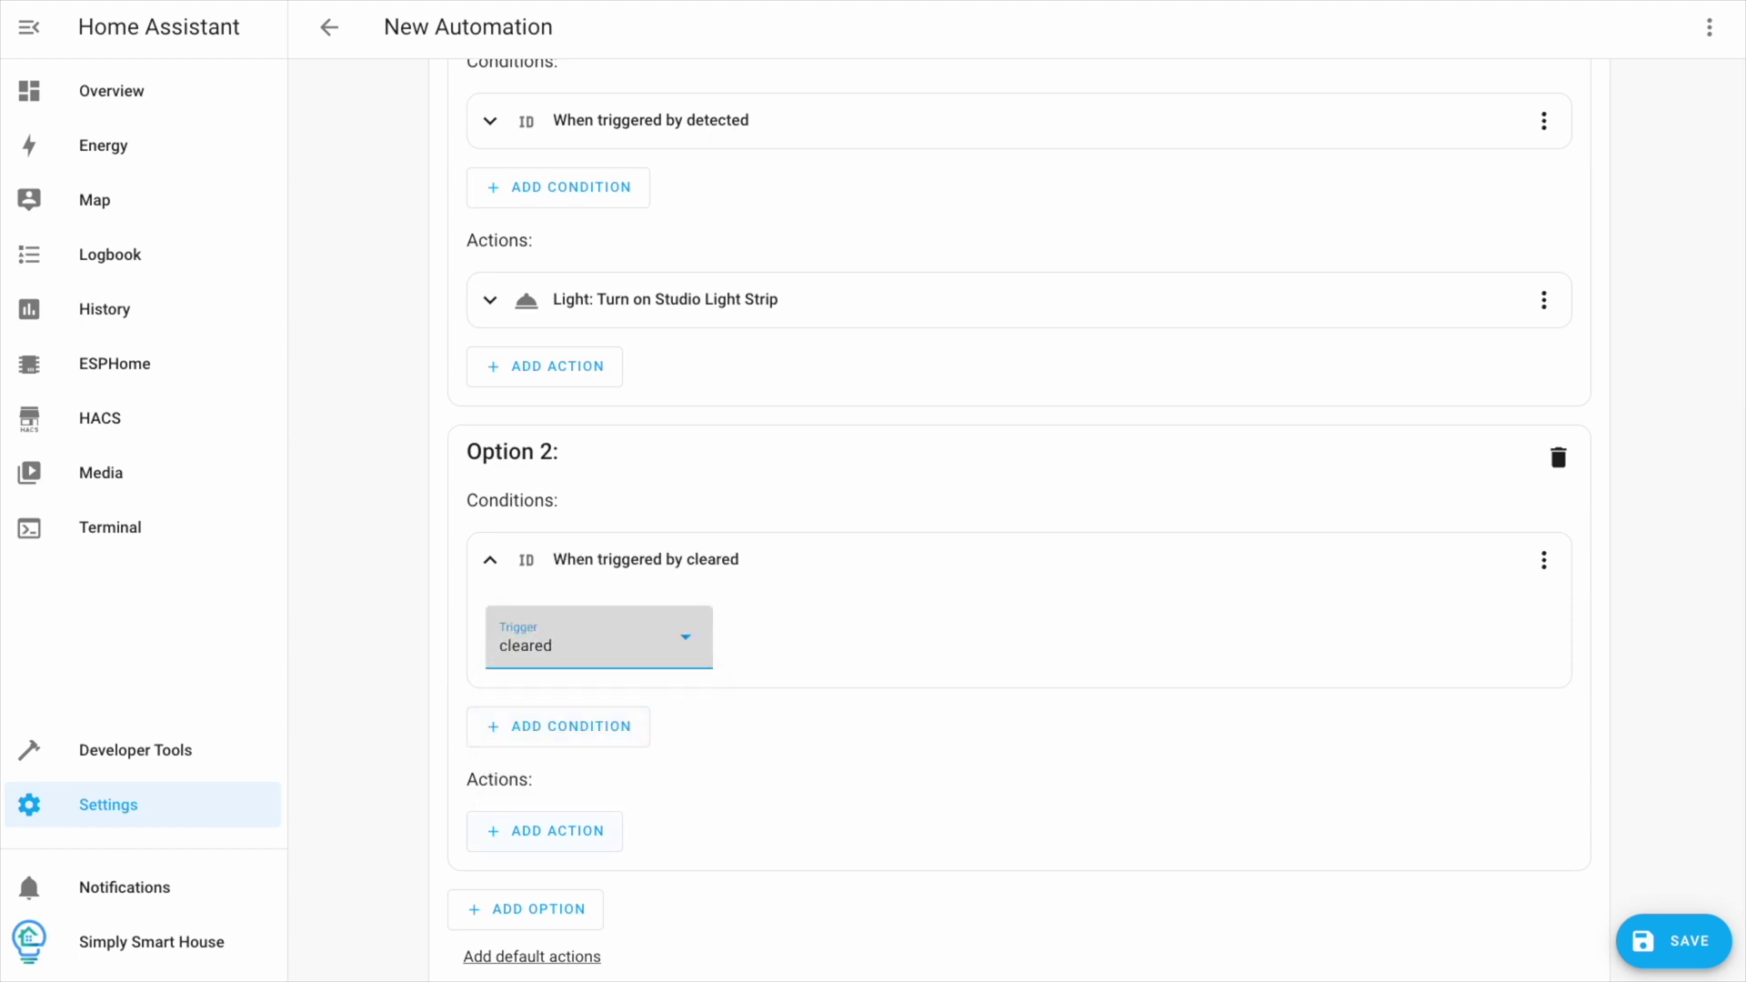
Make Option 2 call Light: Turn off for Studio Light Strip.
left_click(544, 830)
left_click(584, 93)
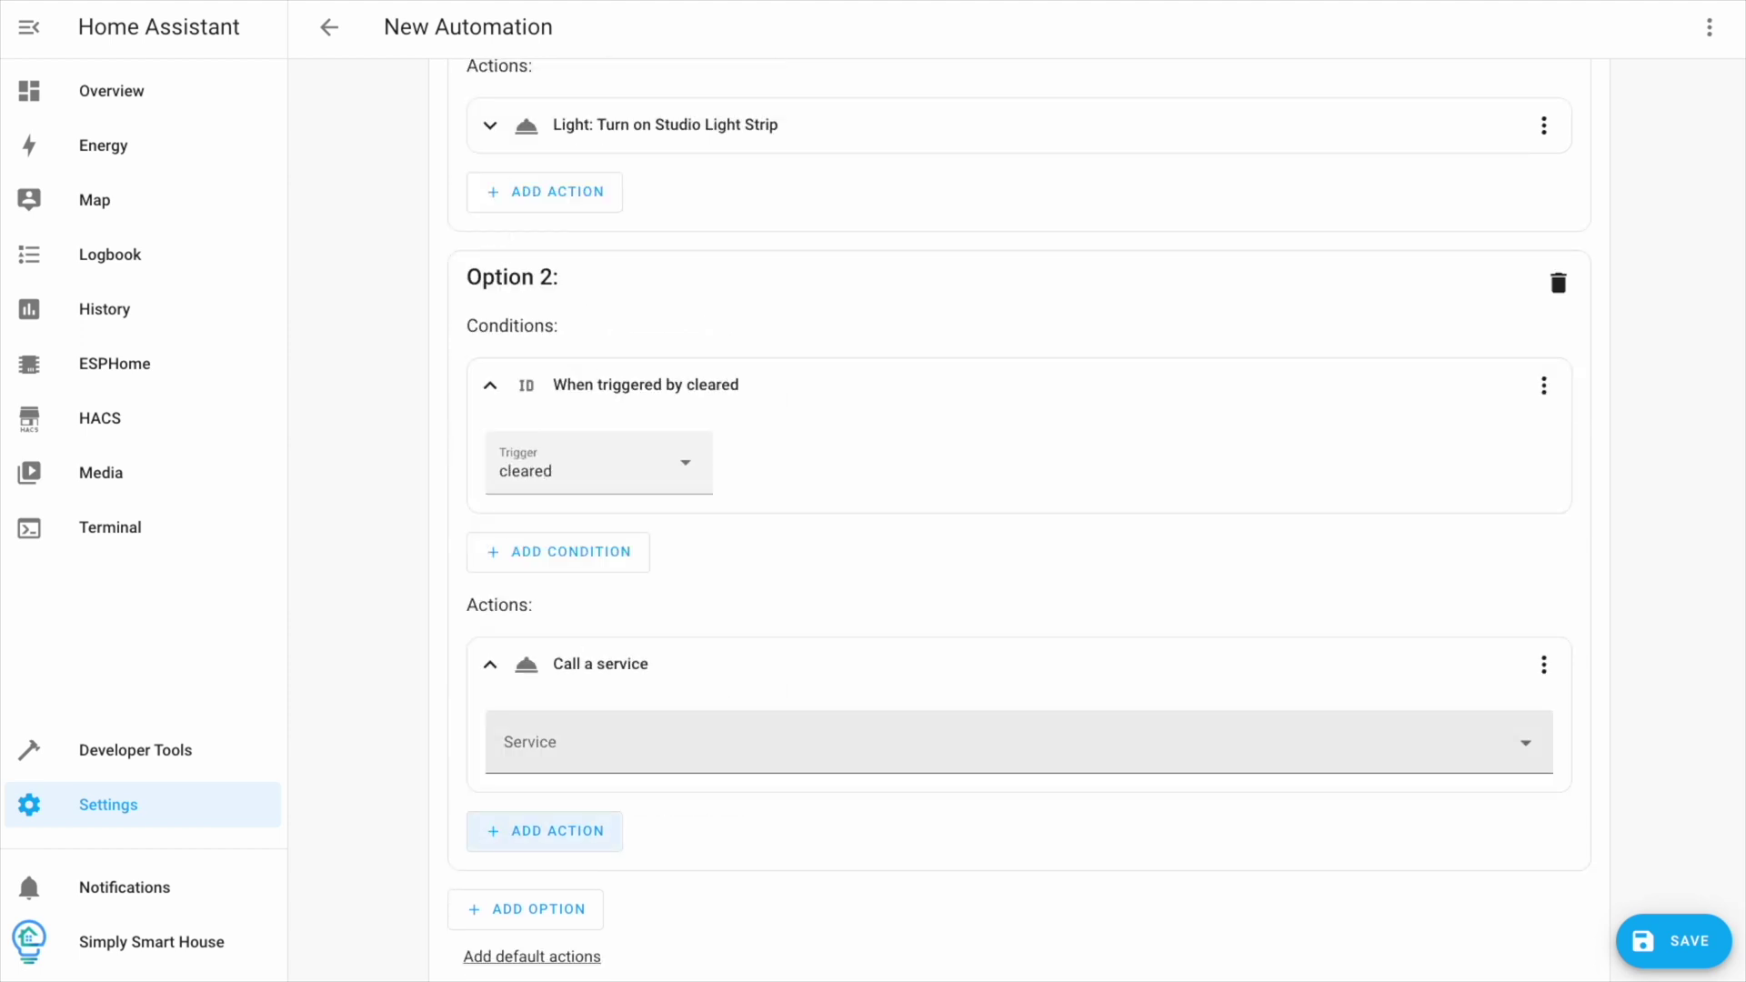
type("ligh")
left_click(550, 397)
left_click(1430, 933)
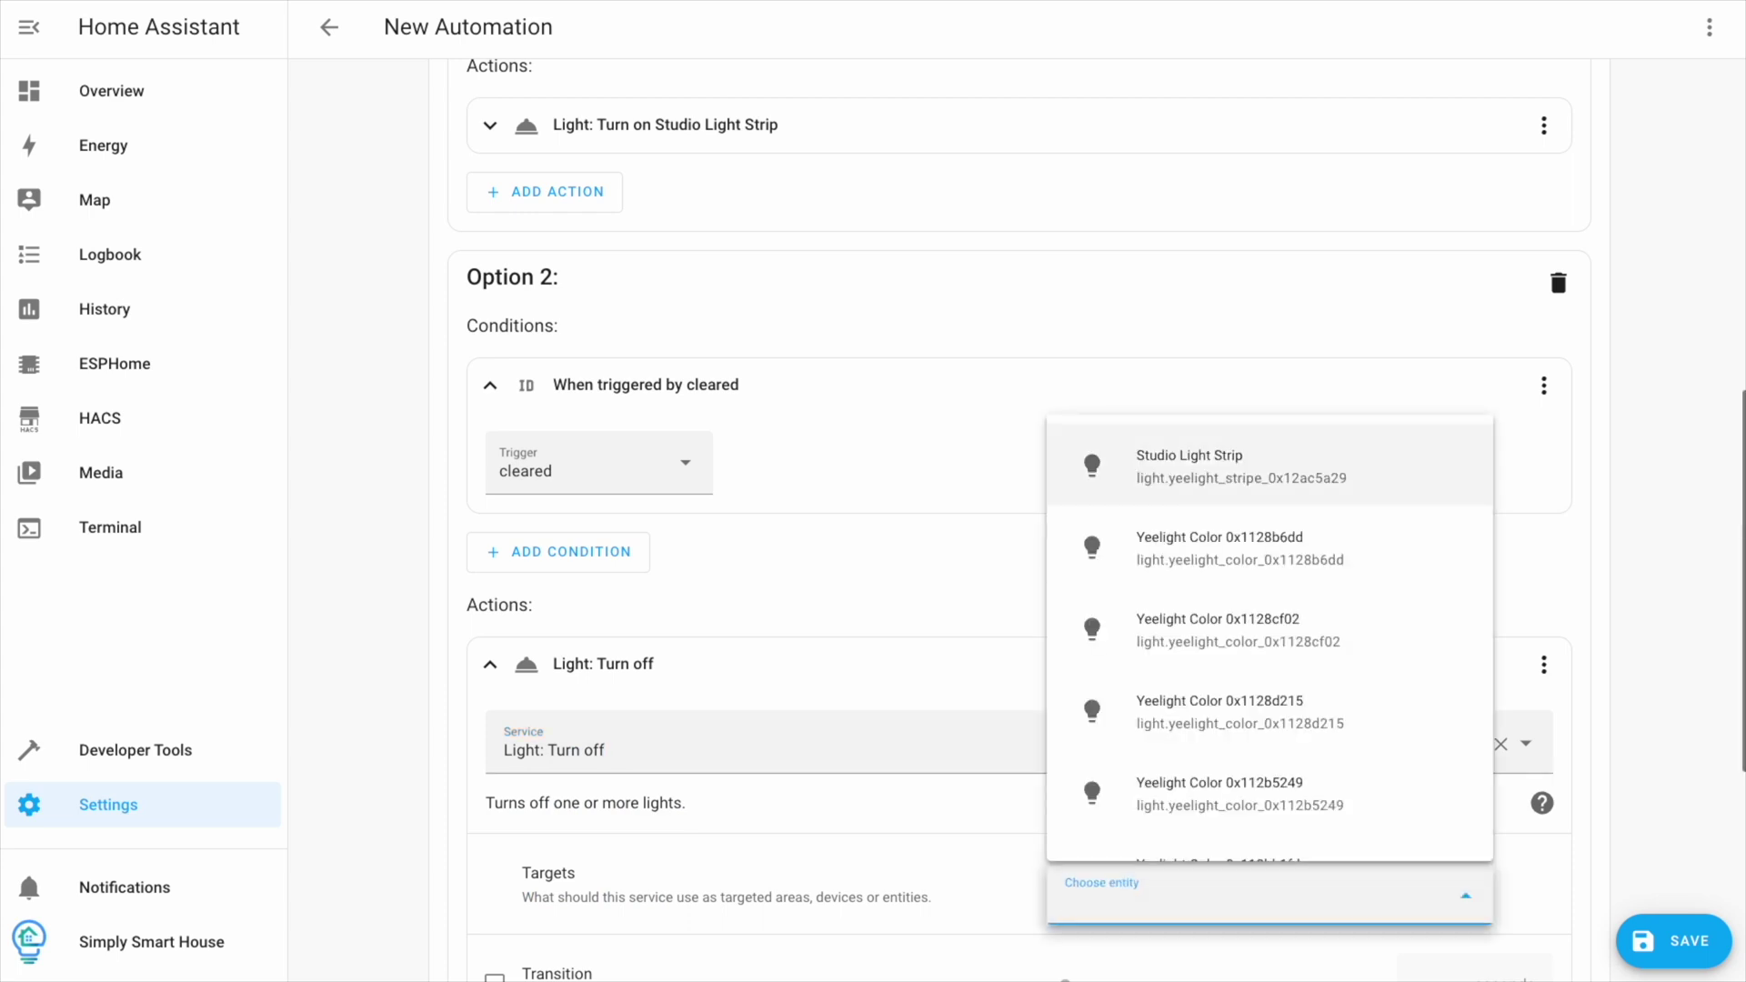
left_click(1188, 459)
left_click(489, 664)
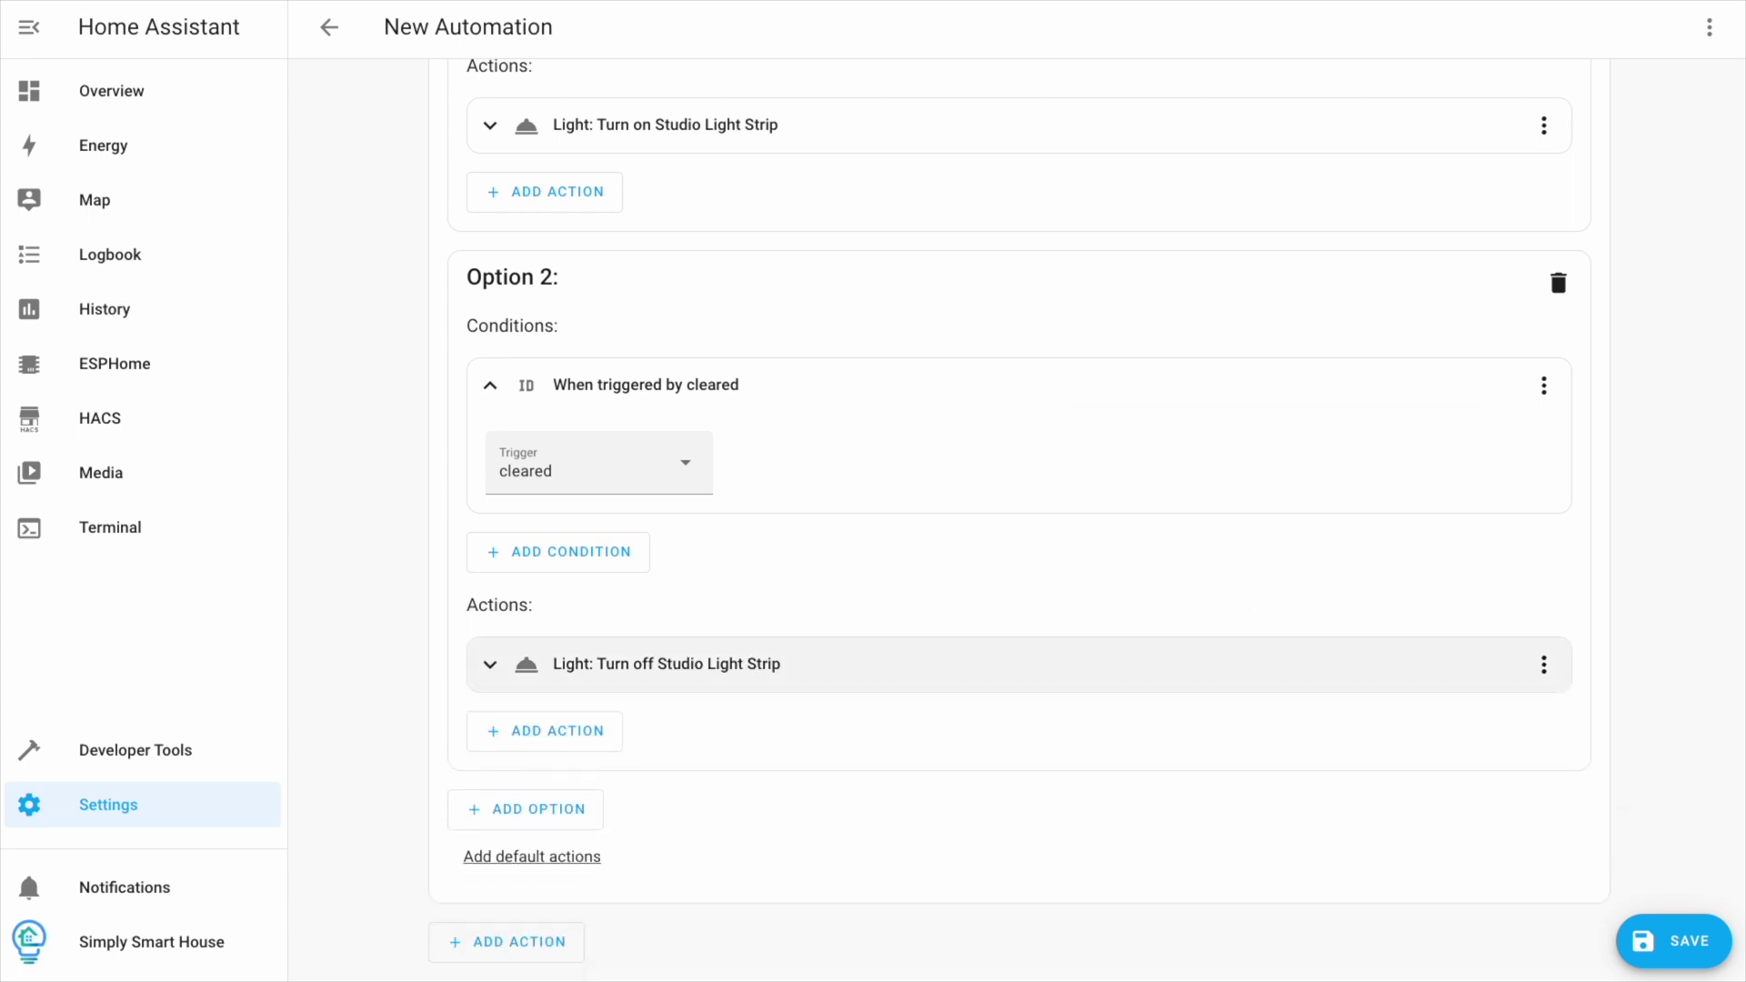
left_click(489, 385)
left_click(1673, 941)
Name the automation 'Studio Lights Presence' and save it.
key("ctrl+a")
type("Sty")
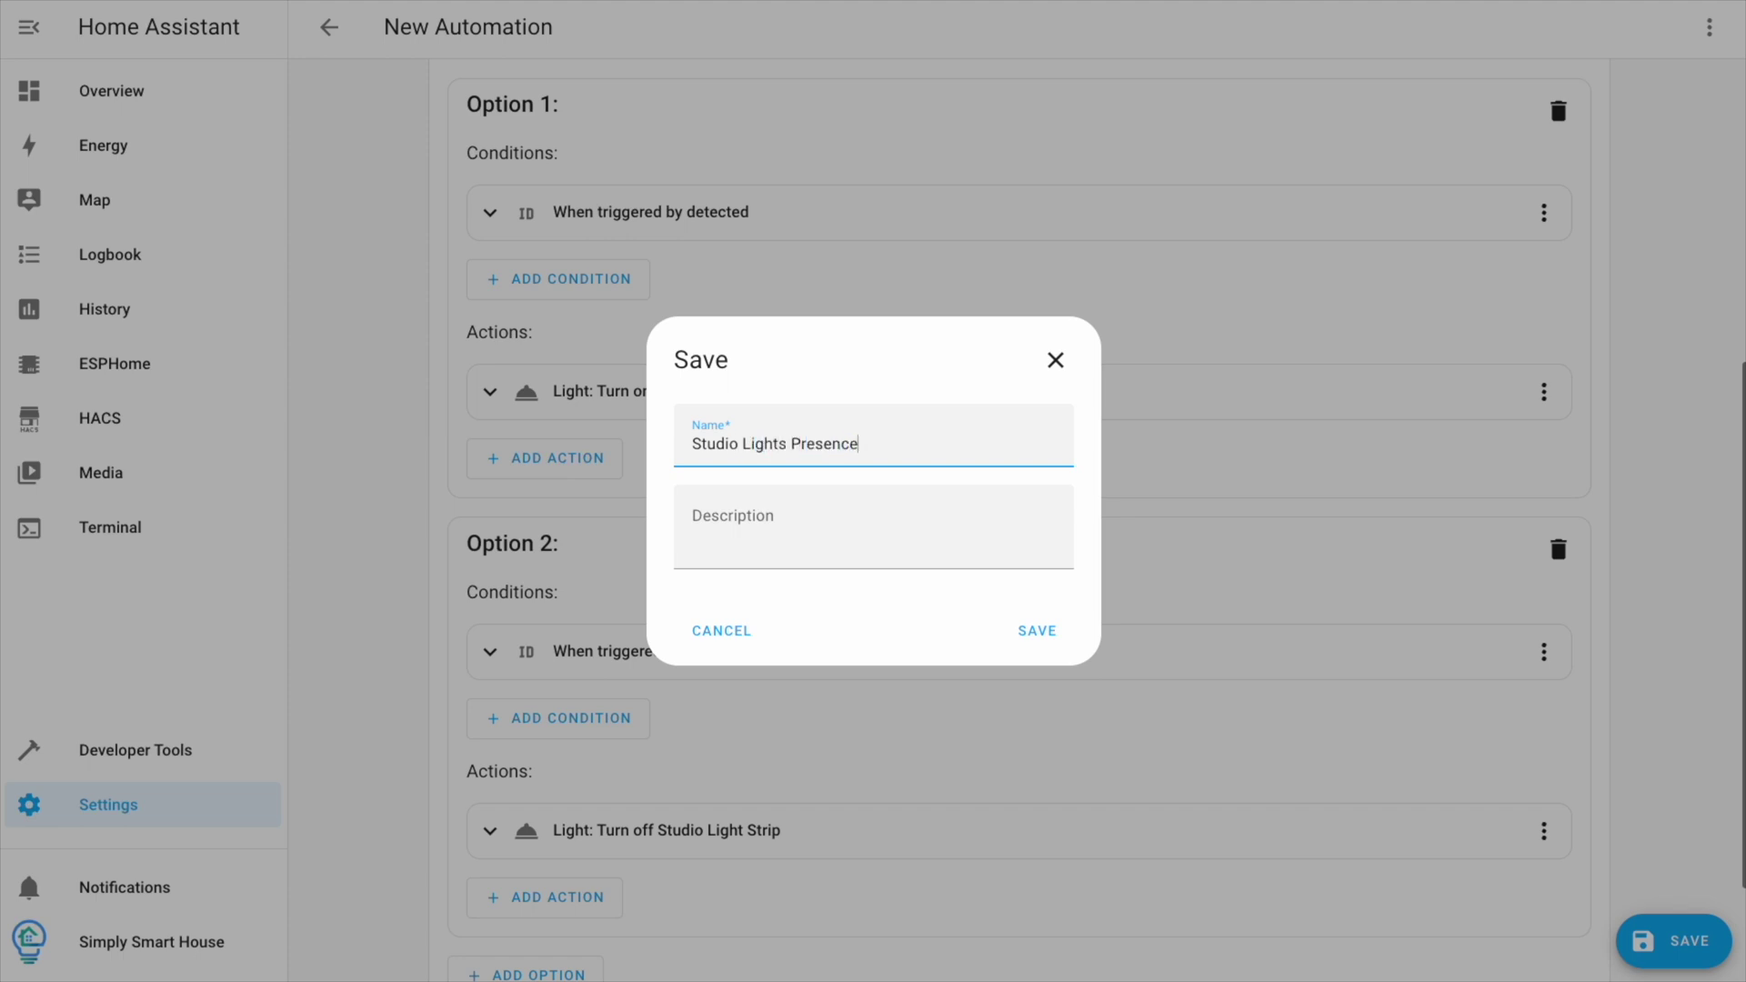
key("Return")
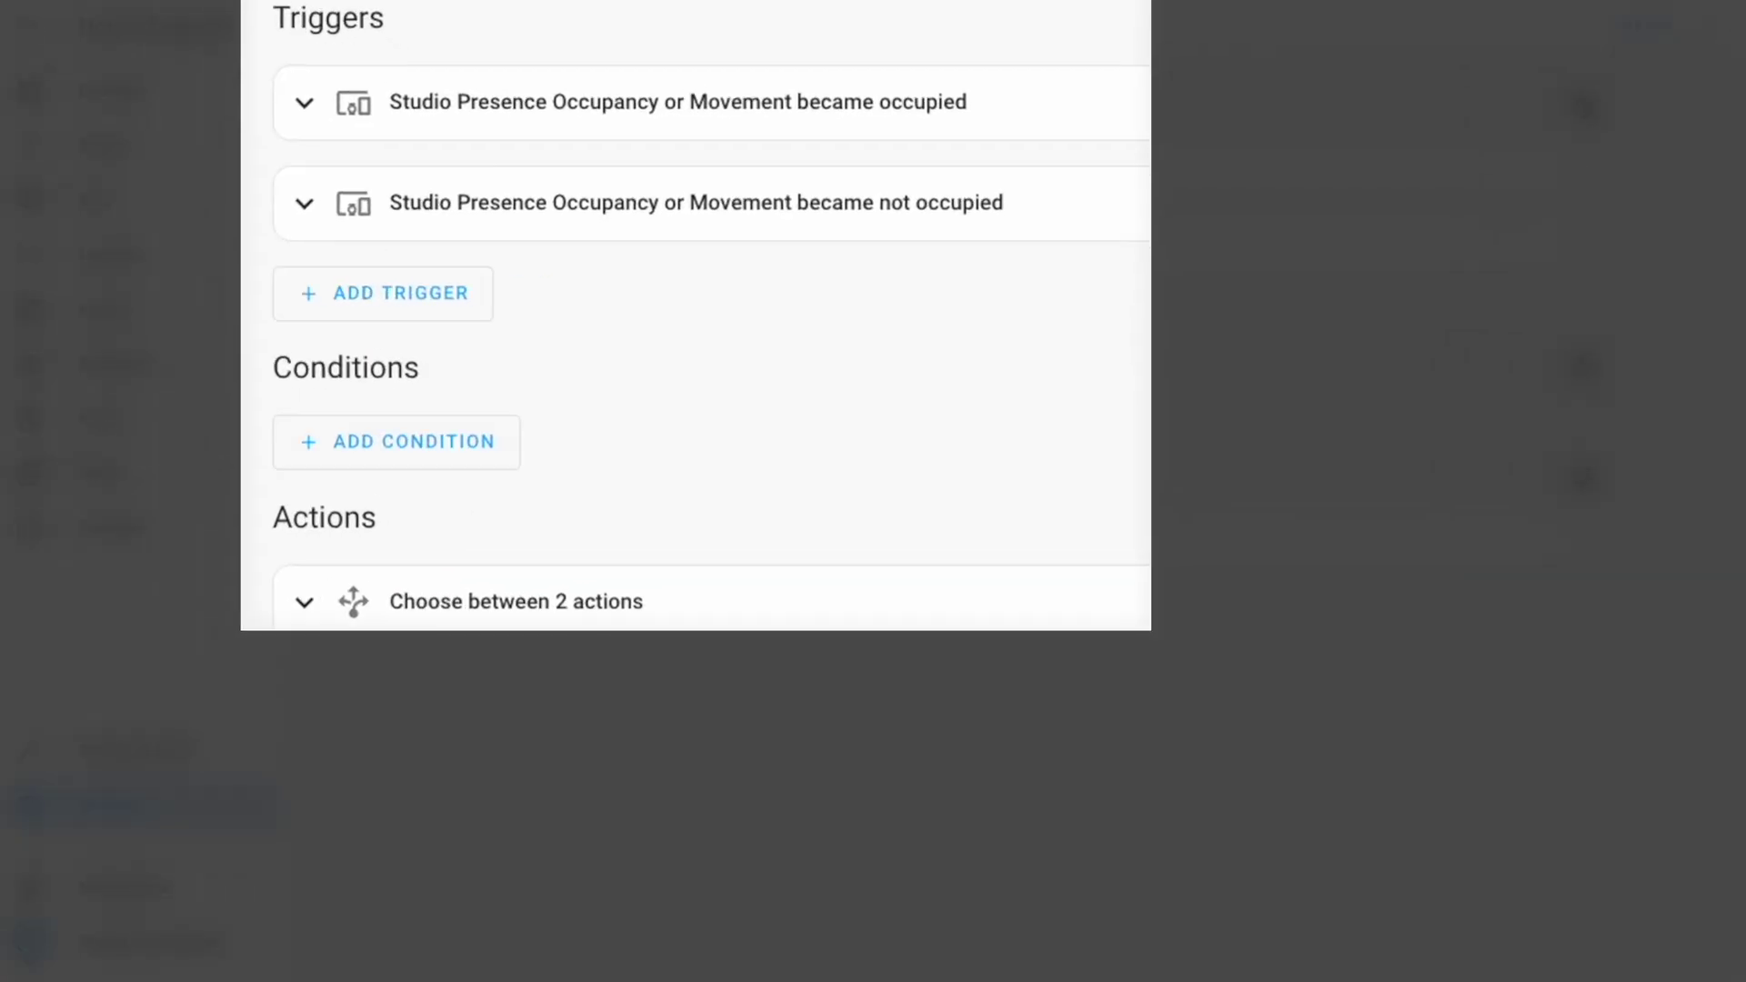